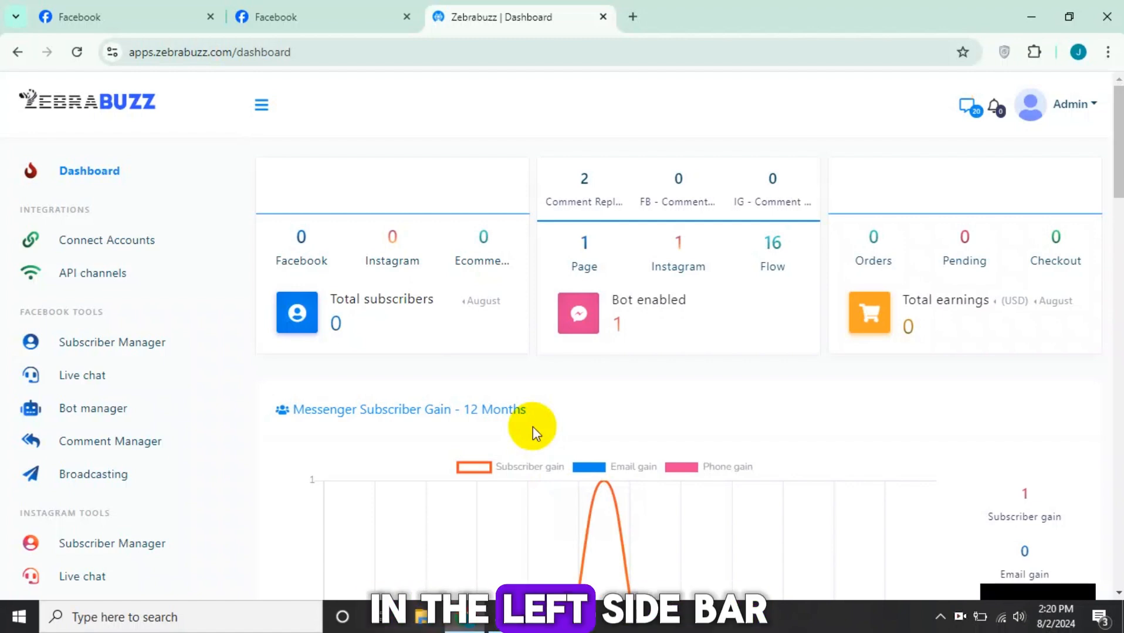
Open the Ecommerce store section and start creating a new store
scroll(65, 363, "down", 8)
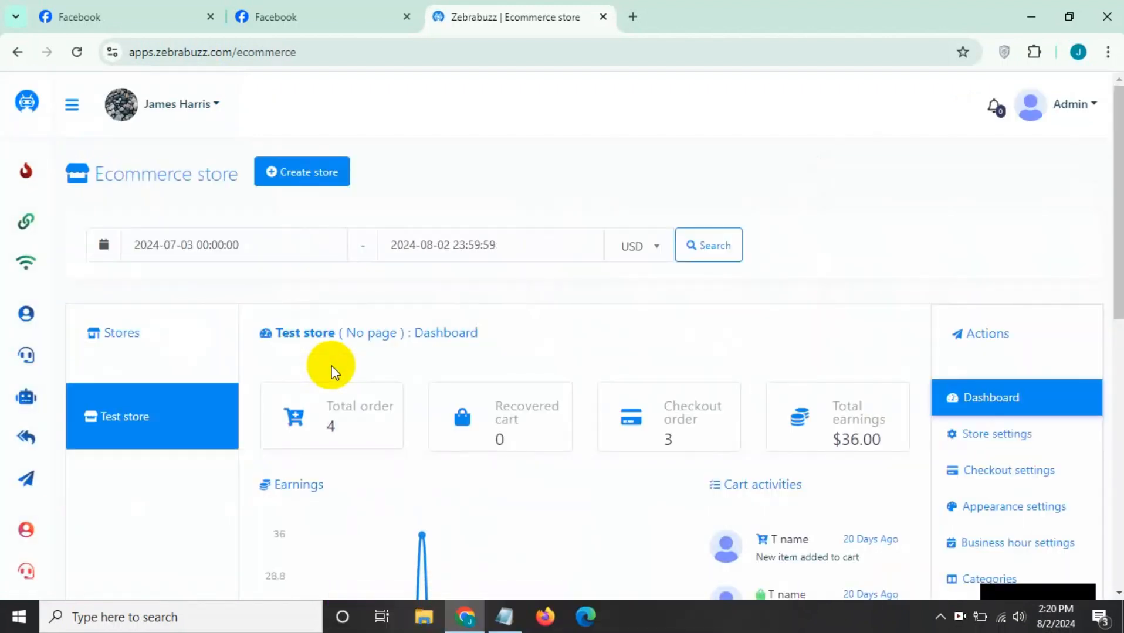
left_click(183, 414)
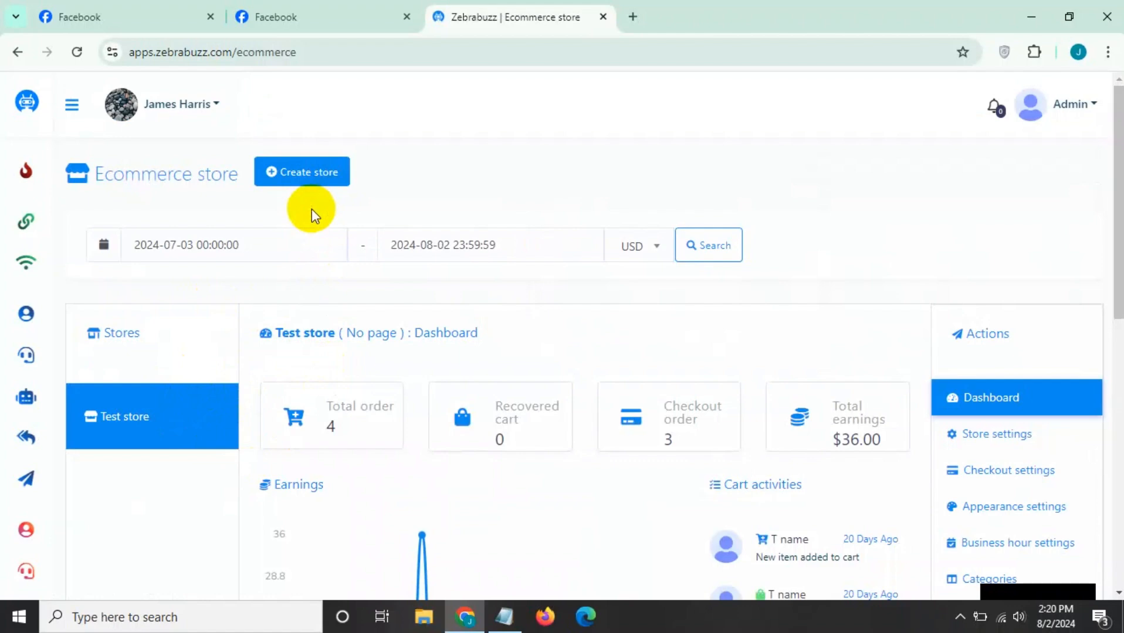
left_click(315, 182)
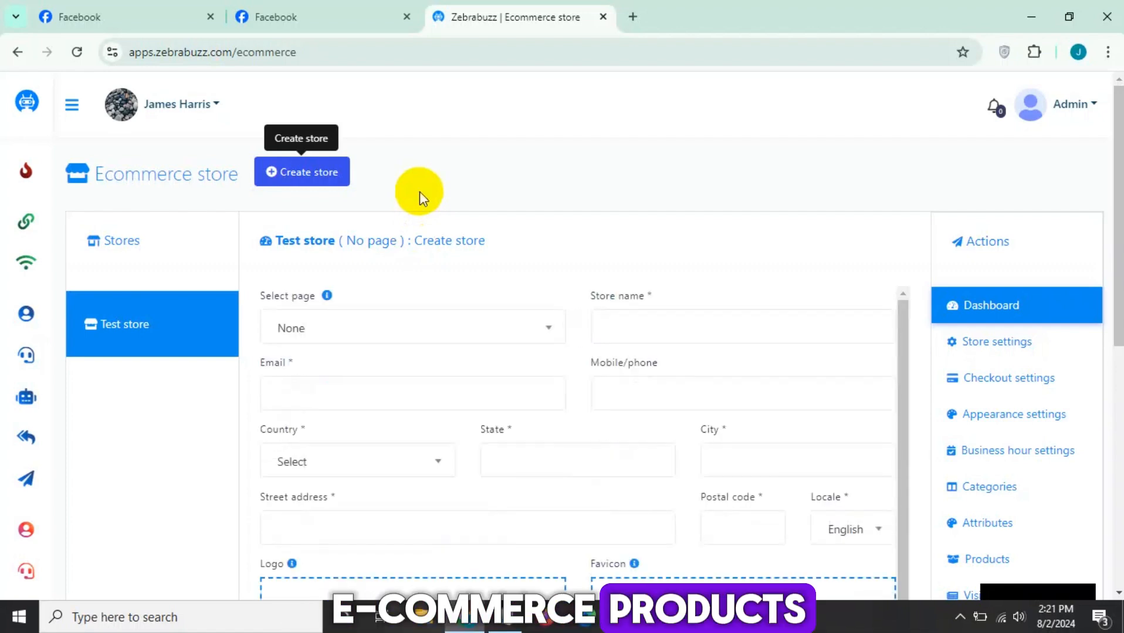
Link the new store to the Facebook page Test Page
scroll(420, 191, "down", 1)
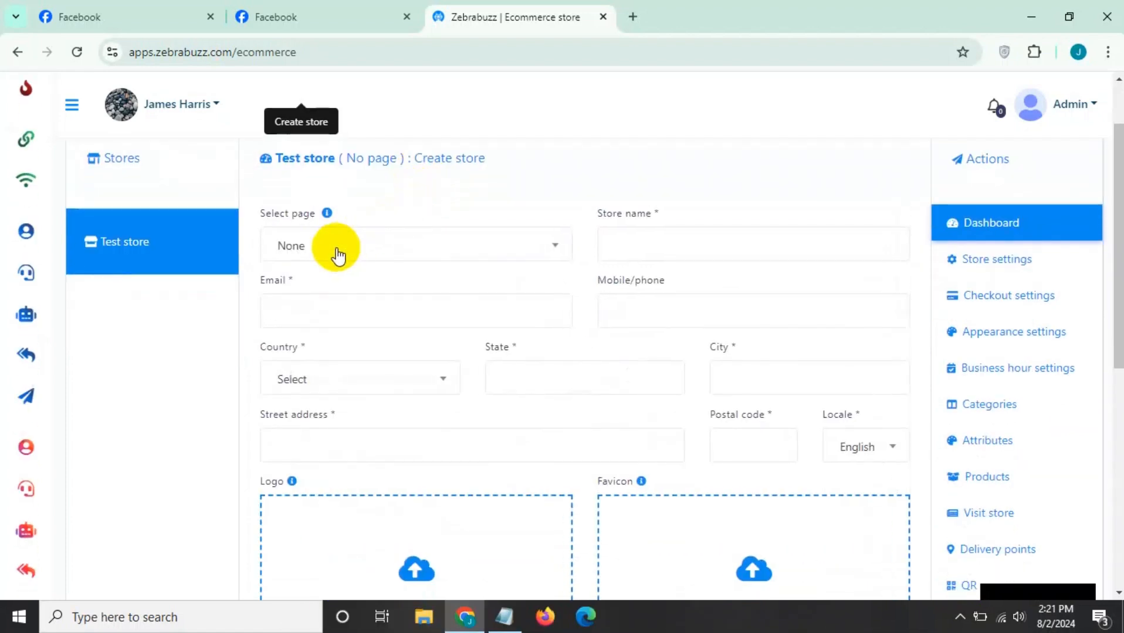
left_click_drag(263, 211, 311, 212)
left_click(387, 212)
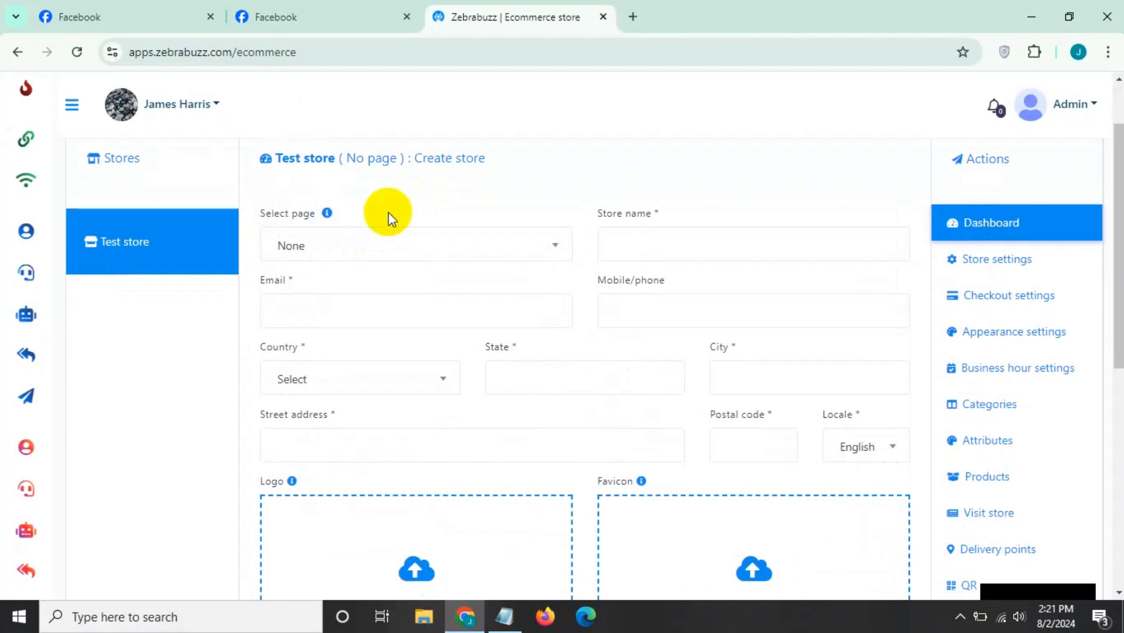
left_click(345, 246)
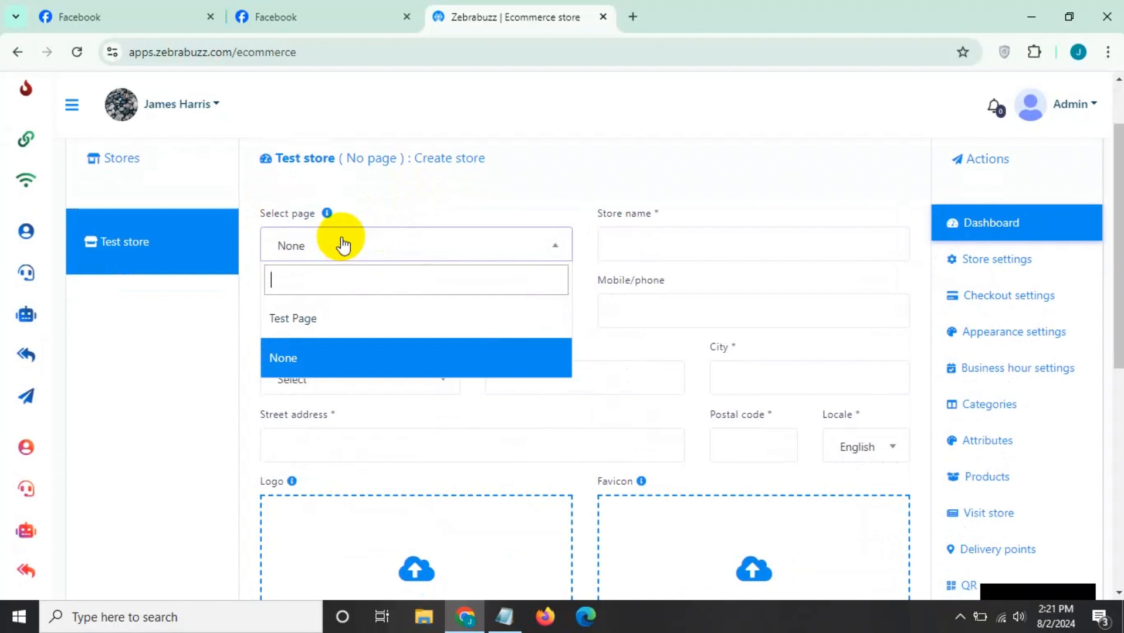
left_click(291, 317)
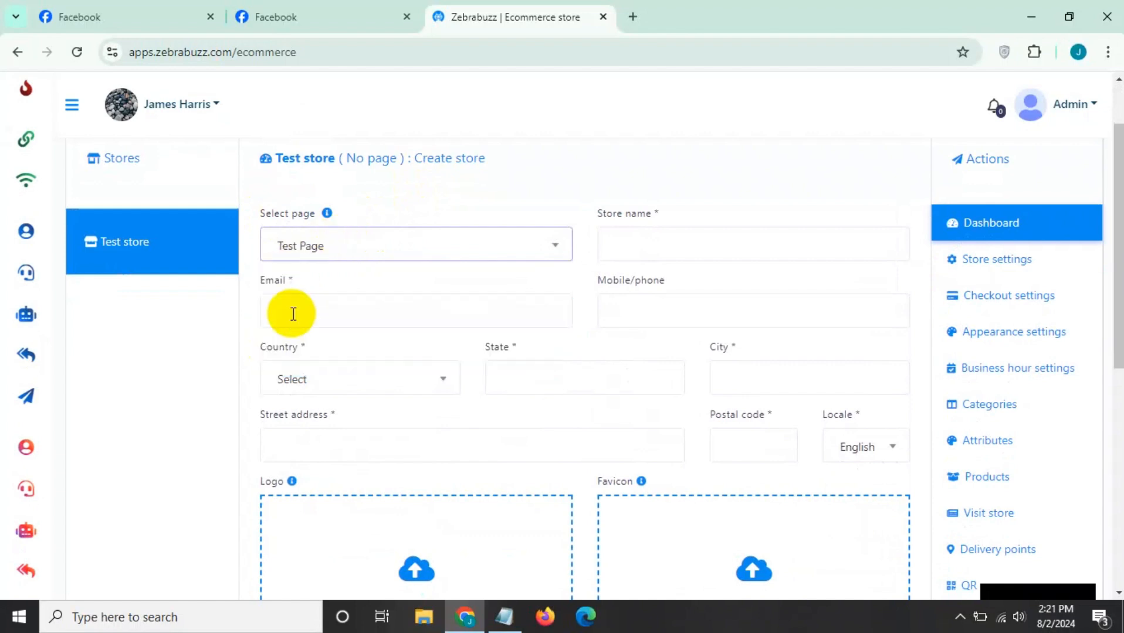
Name the store "Test Store for facebook page" and fill in its contact e-mail
left_click(627, 240)
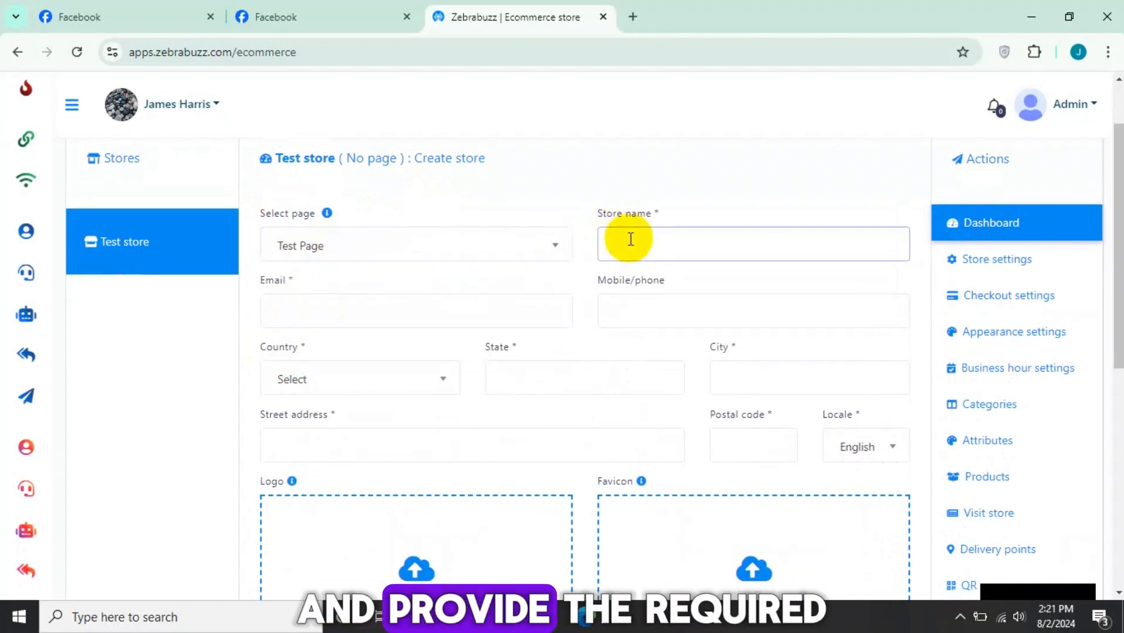
type("T")
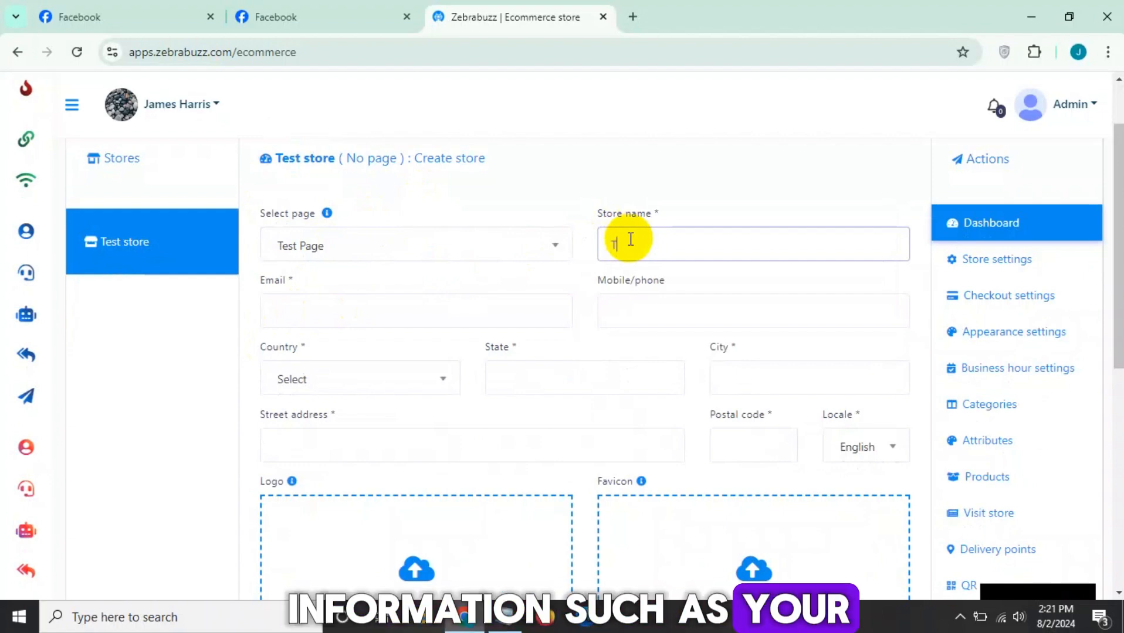
type("est")
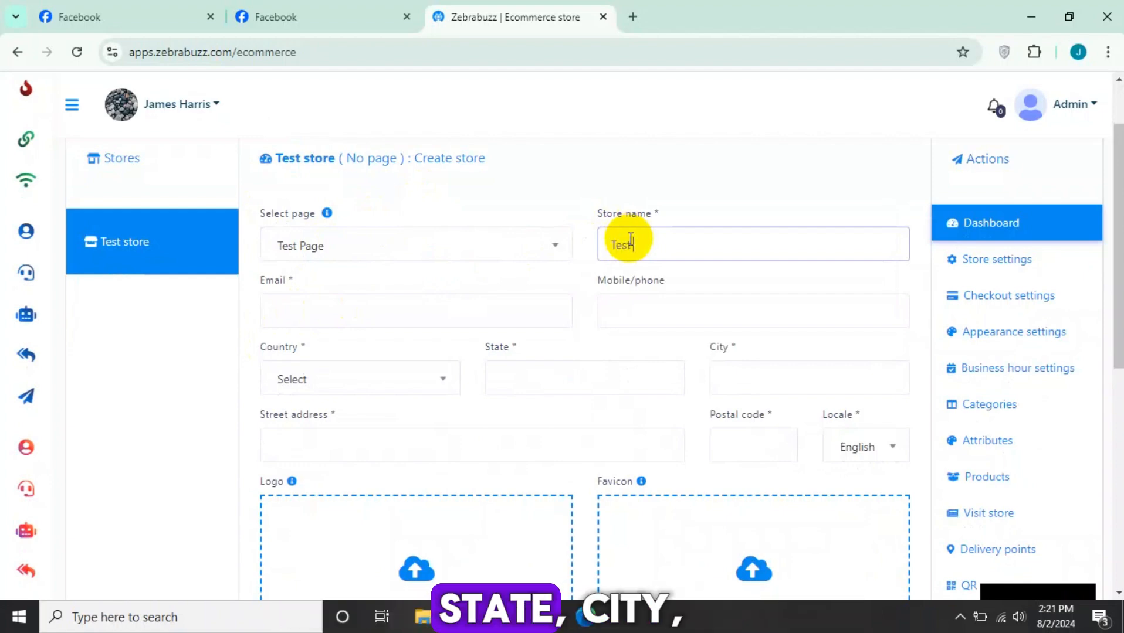
type(" Store for facebook page")
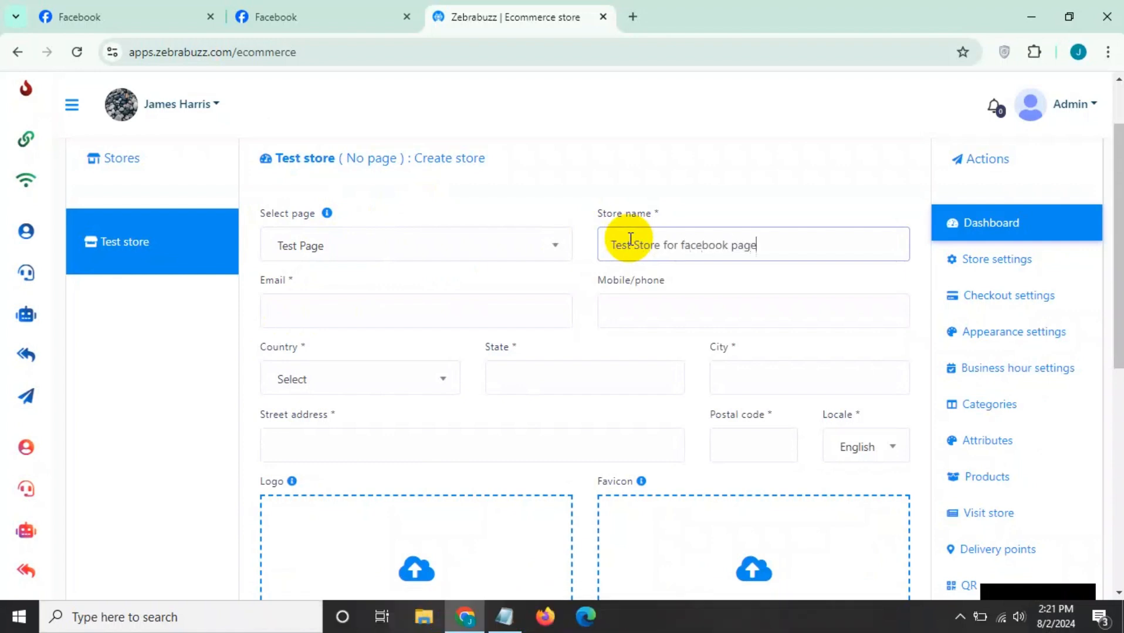
left_click(311, 309)
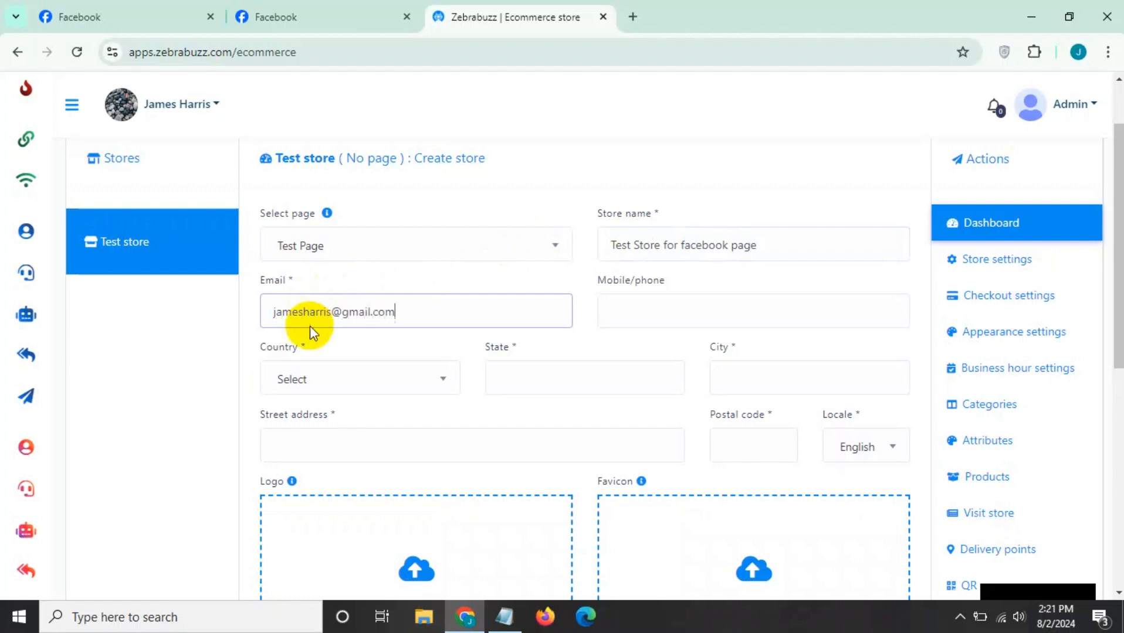
Set the store's country to United Kingdom
left_click(335, 381)
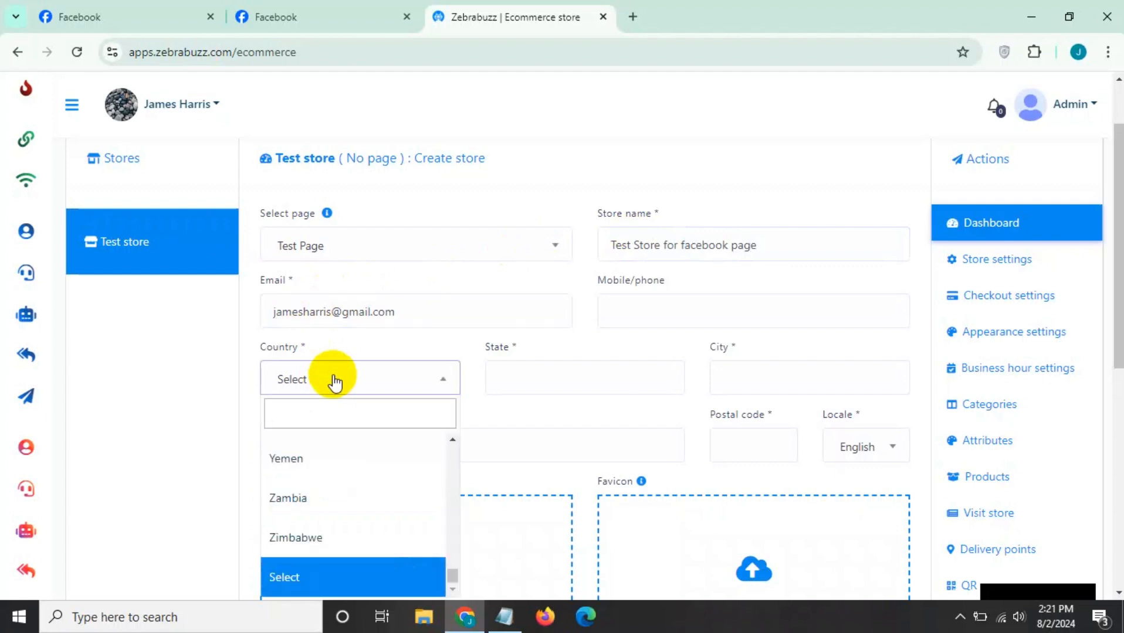
type("uk")
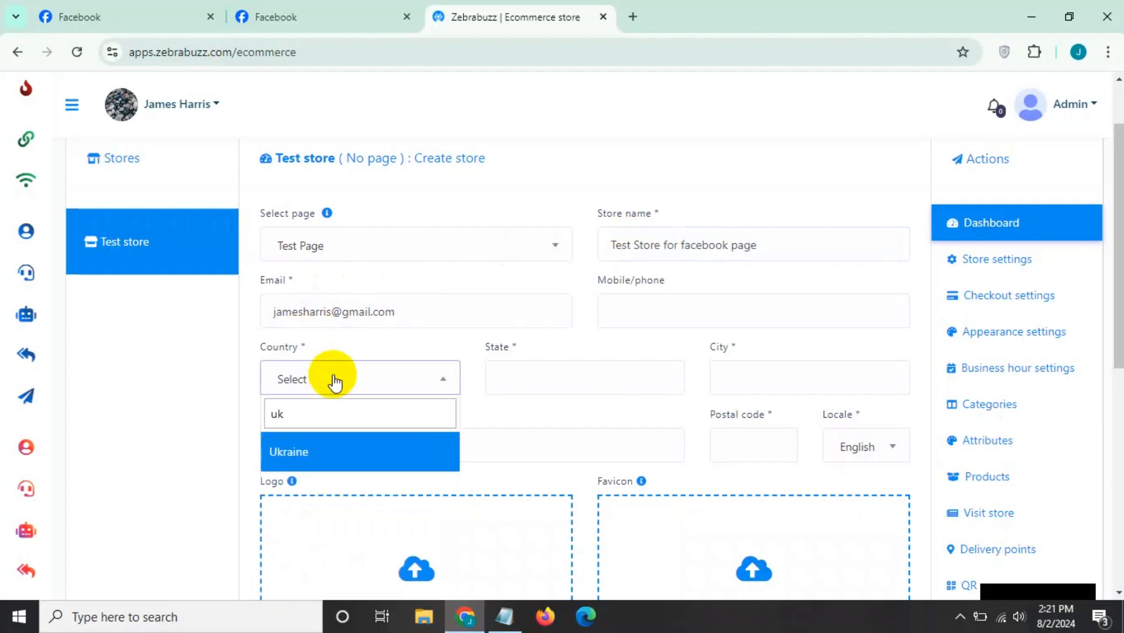
key("BackSpace")
key("BackSpace")
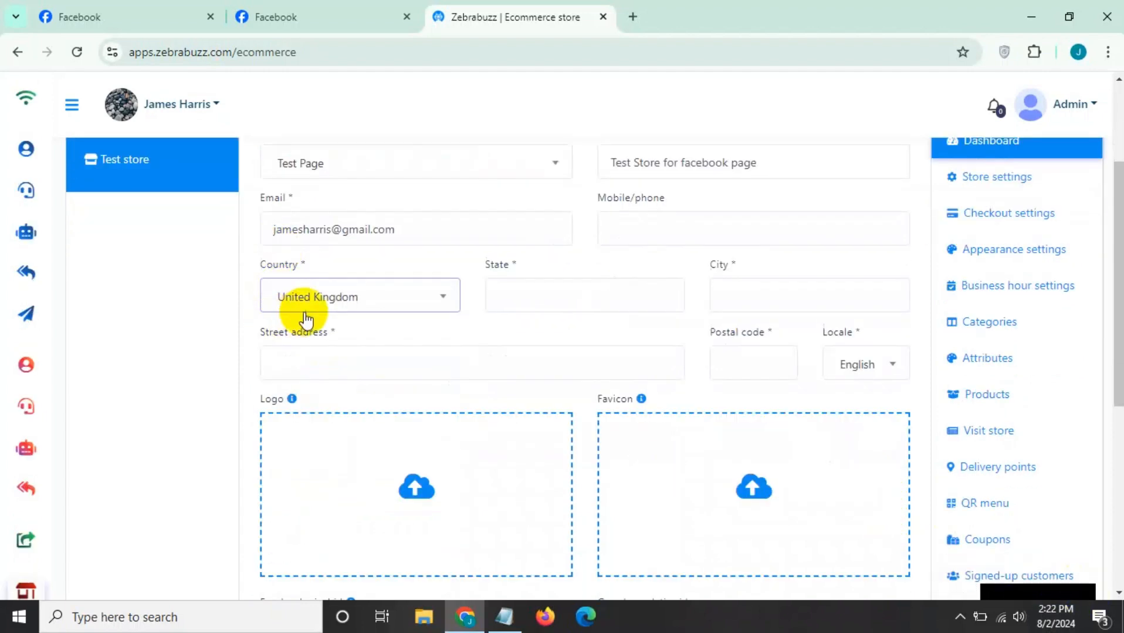
left_click(306, 320)
left_click(310, 315)
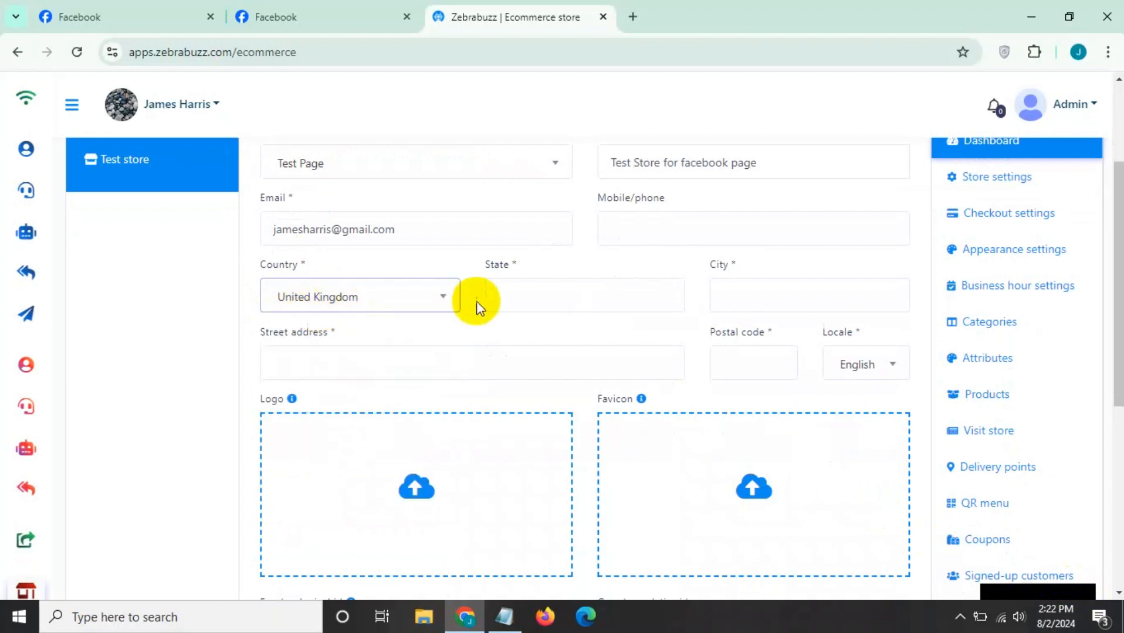
Enter Manchester as the store's state and city, and fill in the postal code
left_click(526, 284)
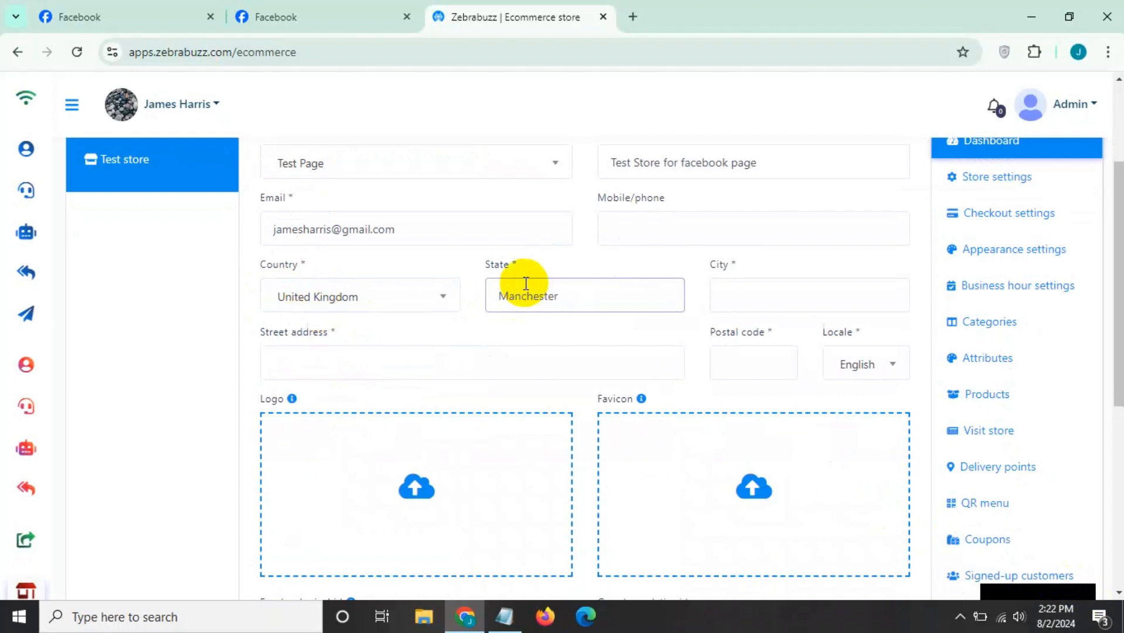
left_click_drag(597, 306, 479, 293)
key("ctrl+c")
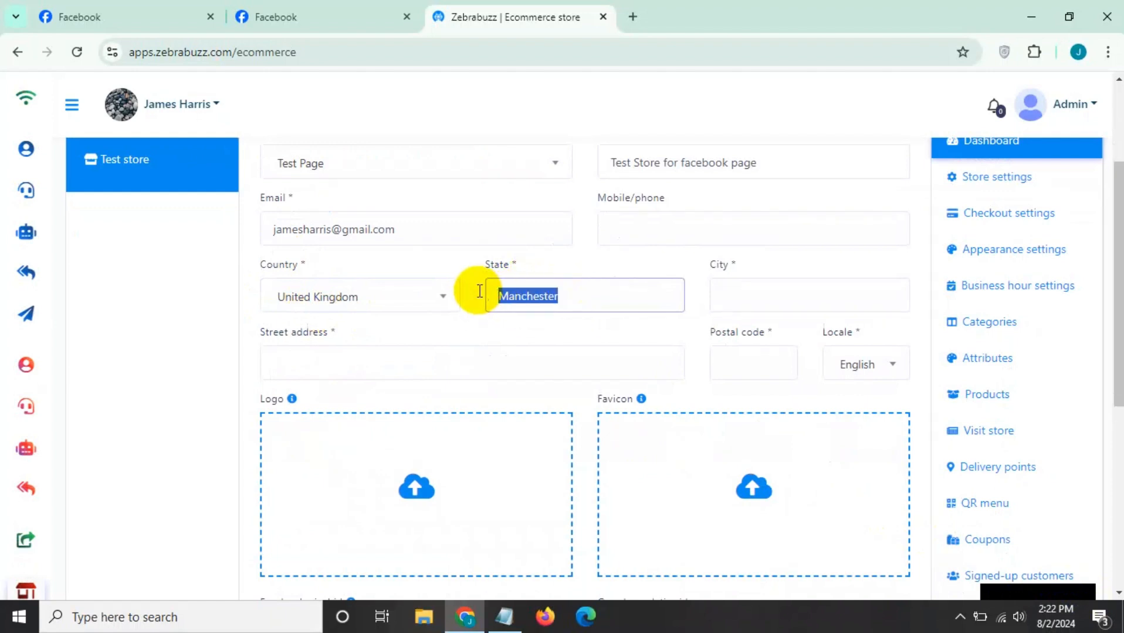
left_click(729, 287)
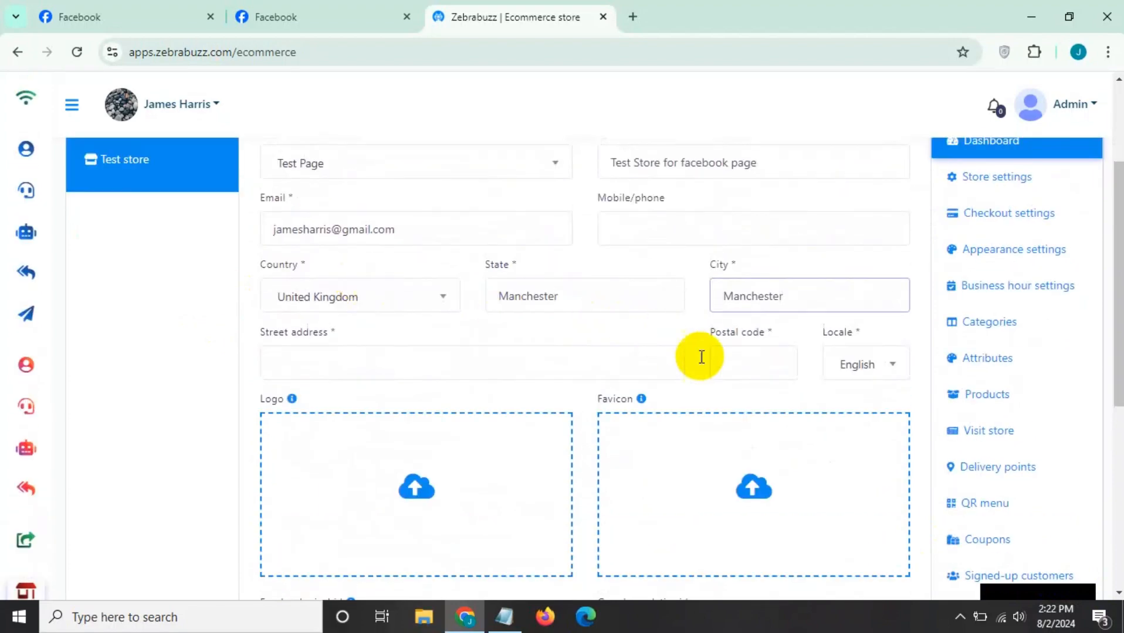
left_click(741, 364)
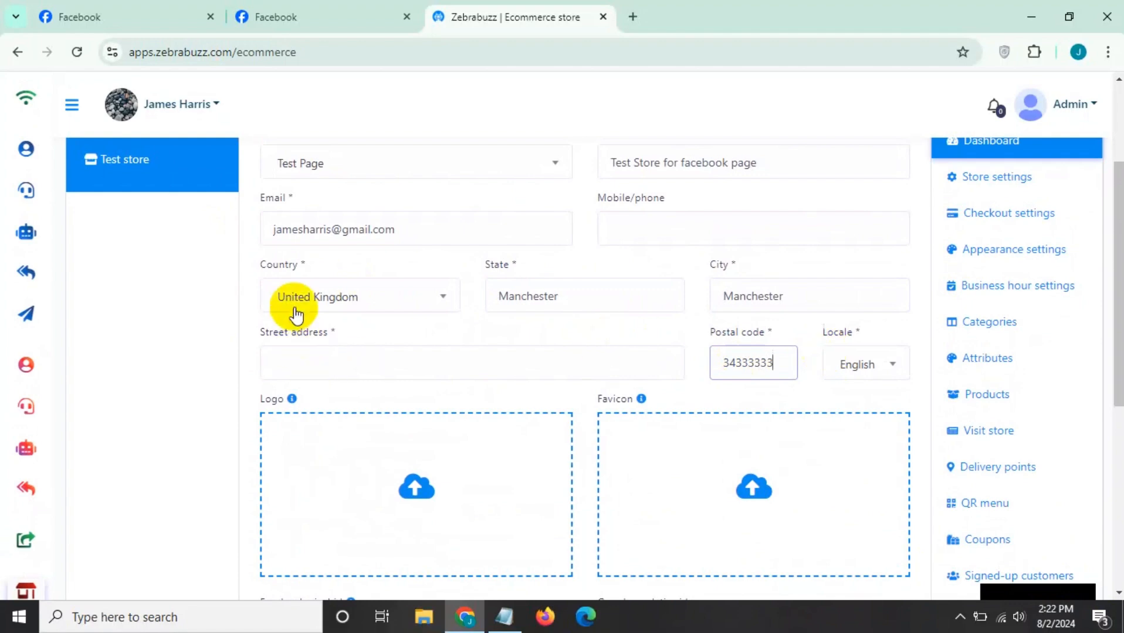
Check the rest of the store form and fill in the empty street address with the copied city name
scroll(340, 308, "down", 1)
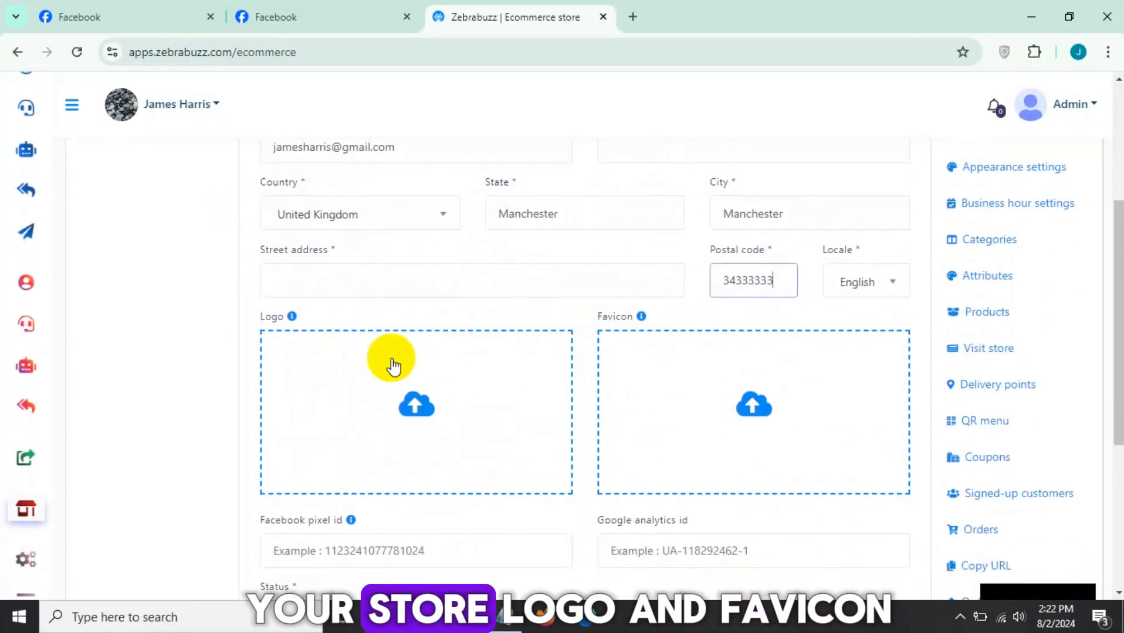
scroll(364, 397, "down", 1)
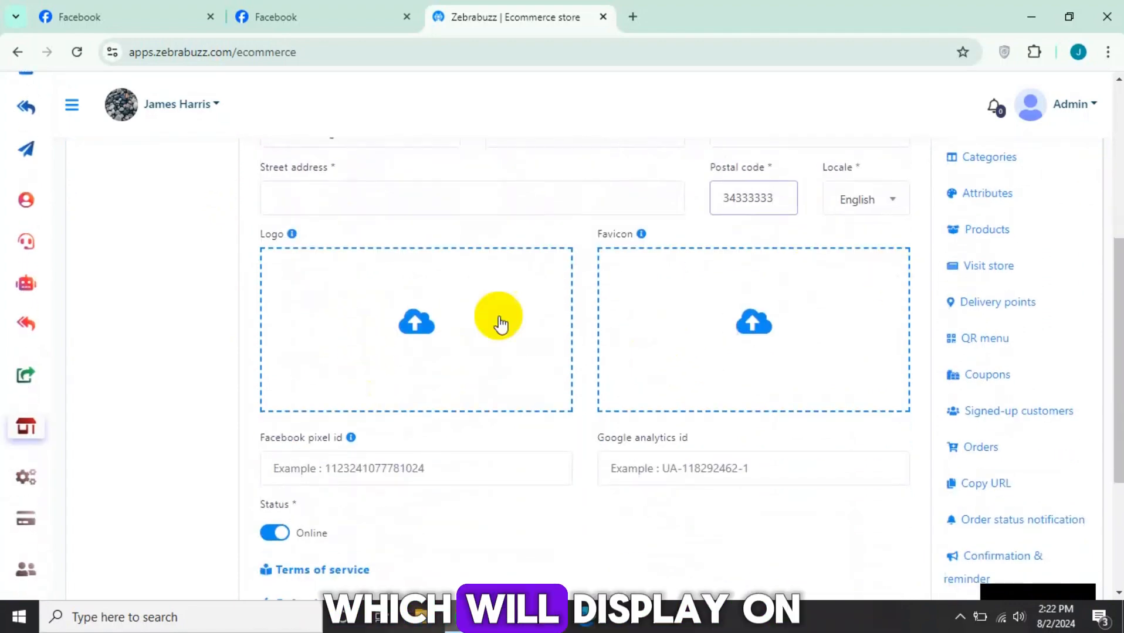
scroll(346, 322, "down", 2)
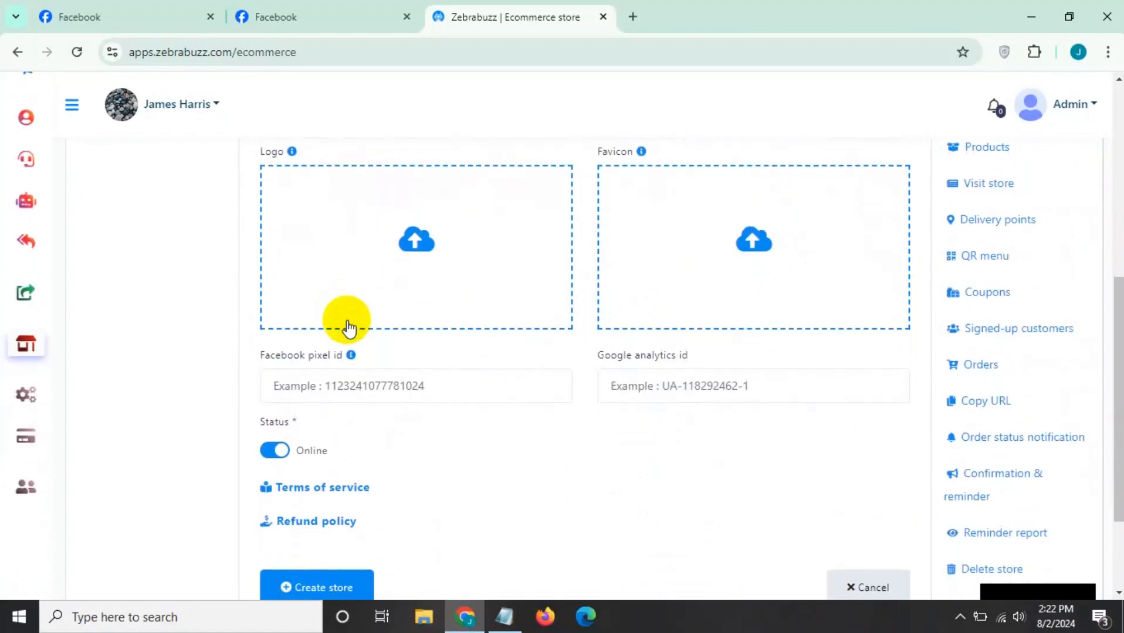
scroll(354, 326, "up", 3)
scroll(388, 369, "up", 3)
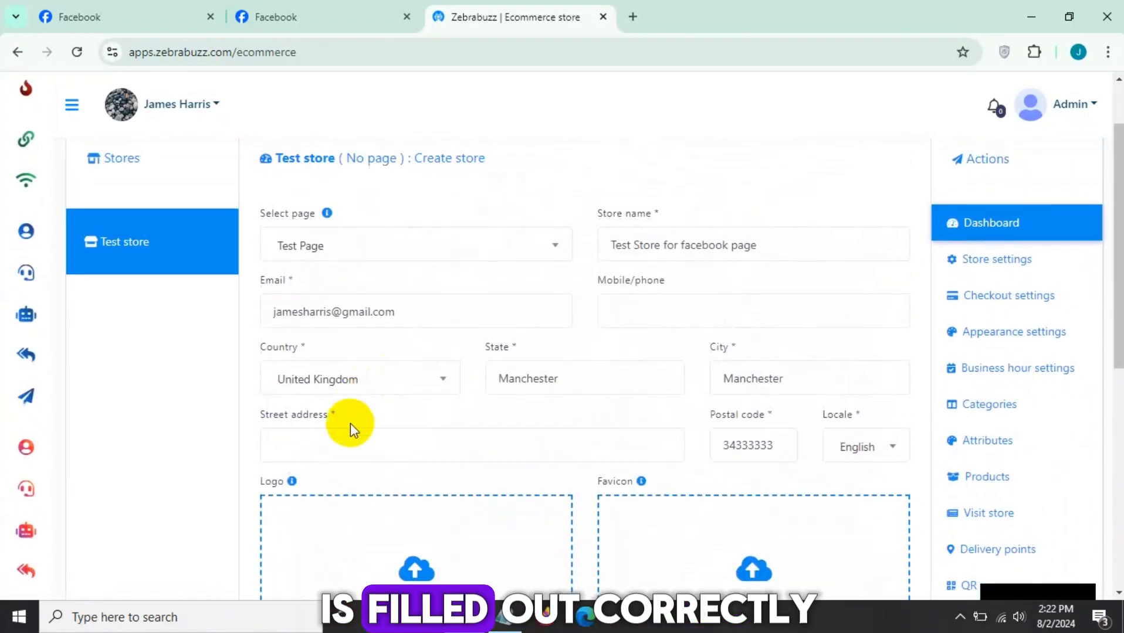
left_click(348, 436)
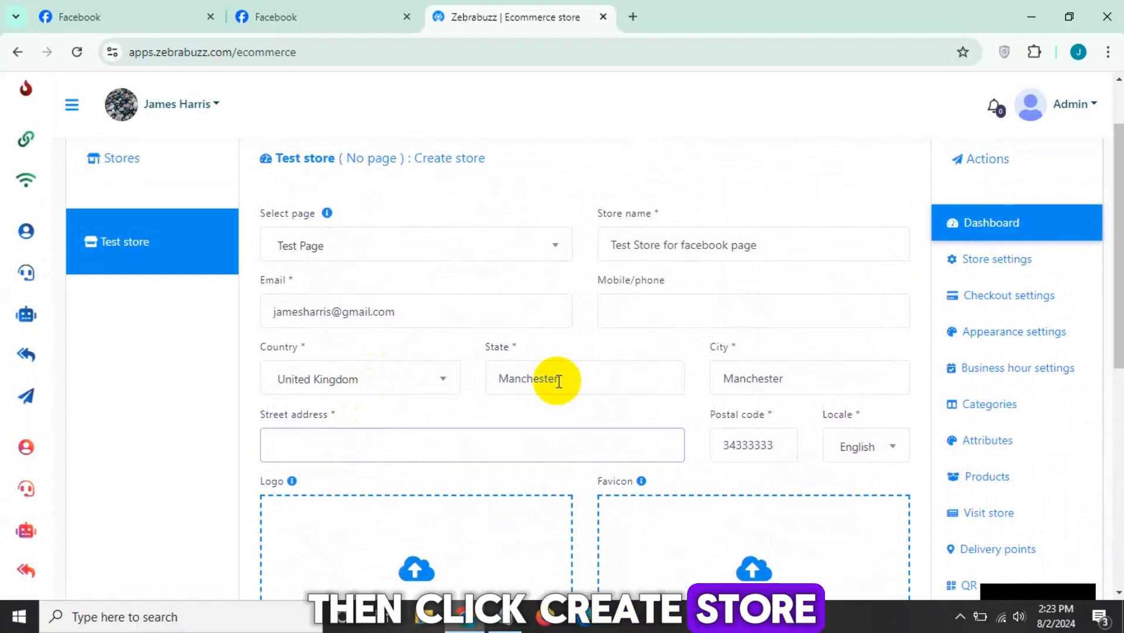
key("ctrl+v")
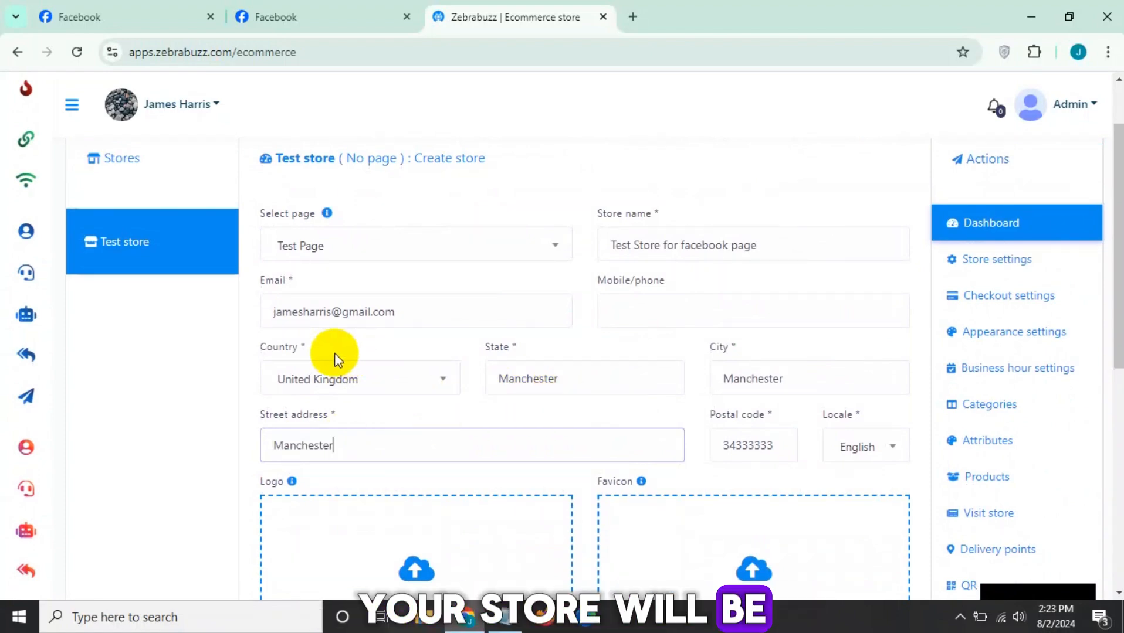
Create the store, acknowledge the confirmation, and decline the browser's offer to save the address
scroll(334, 358, "down", 8)
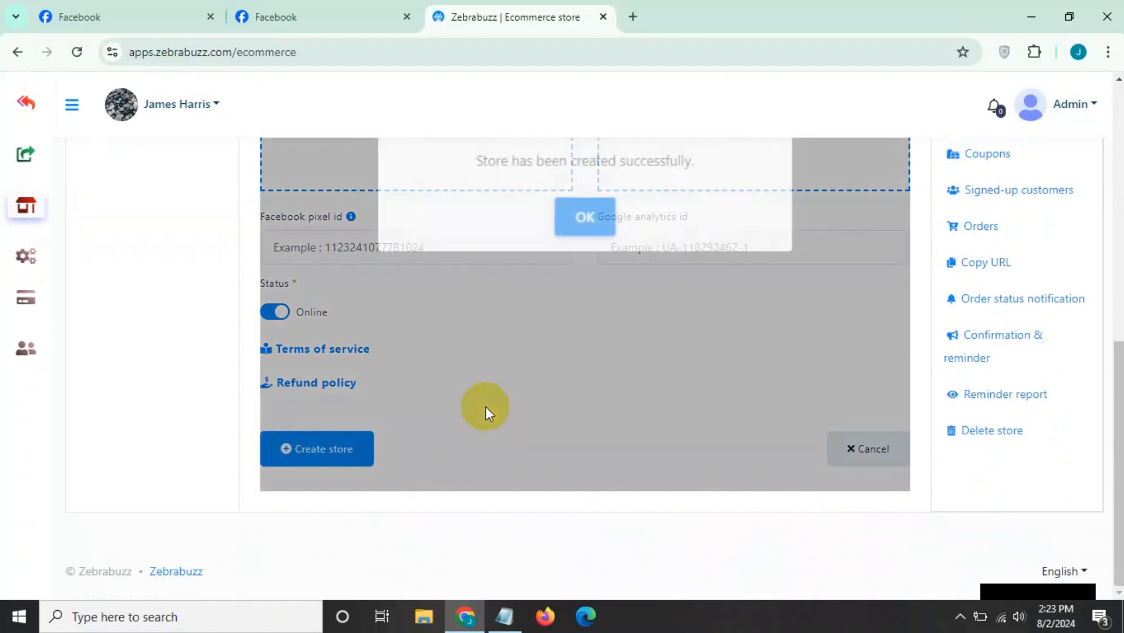
left_click_drag(497, 305, 692, 295)
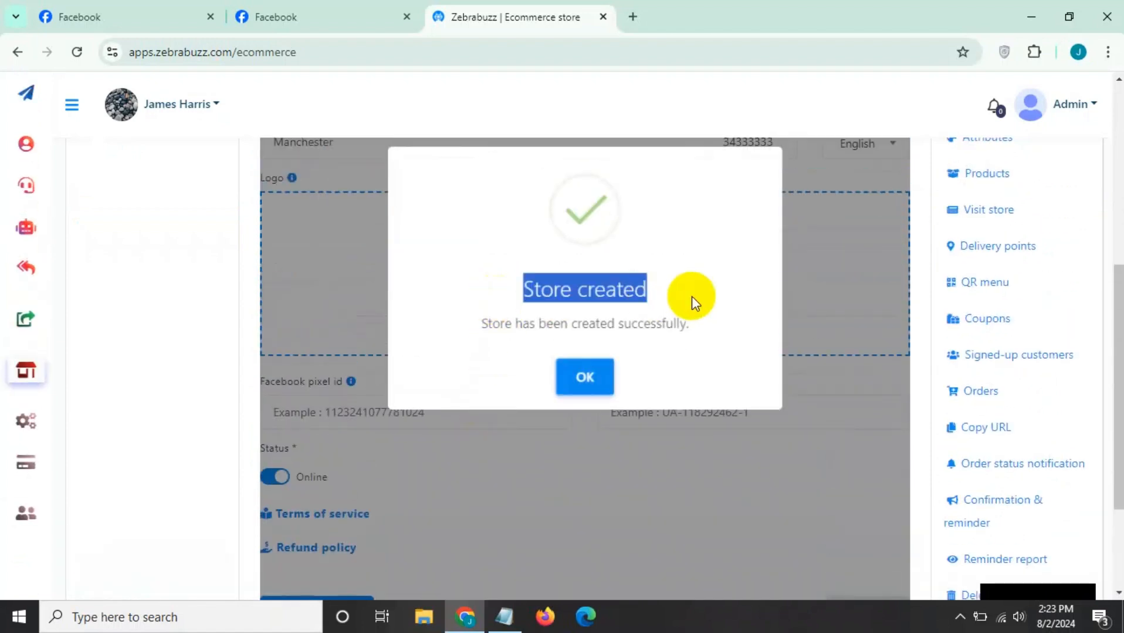
left_click(699, 272)
left_click(572, 380)
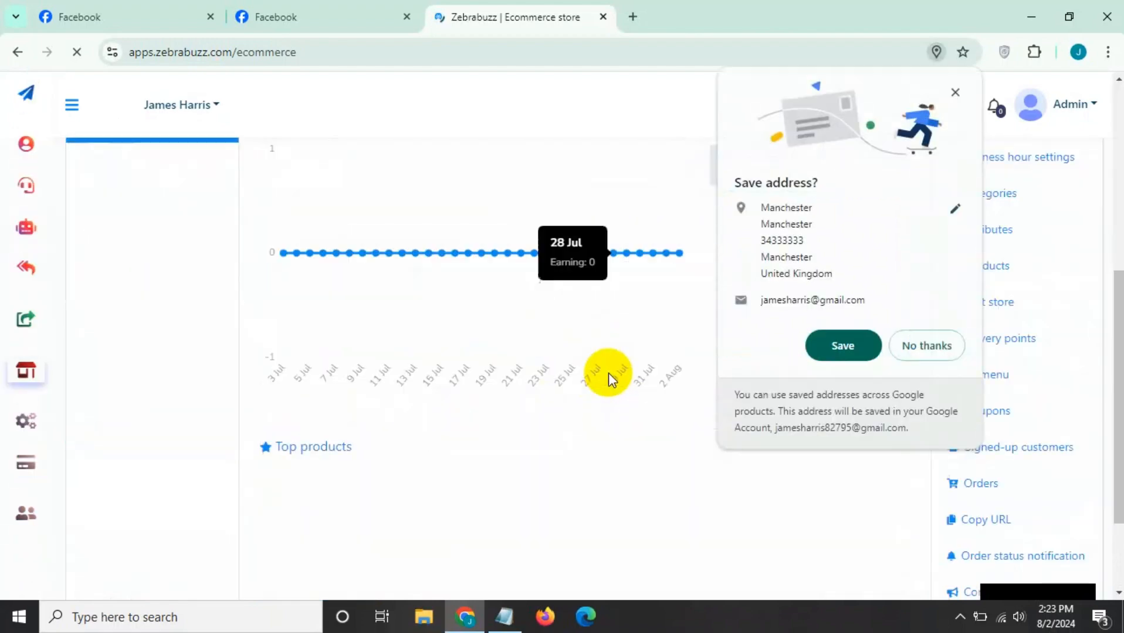
left_click(922, 346)
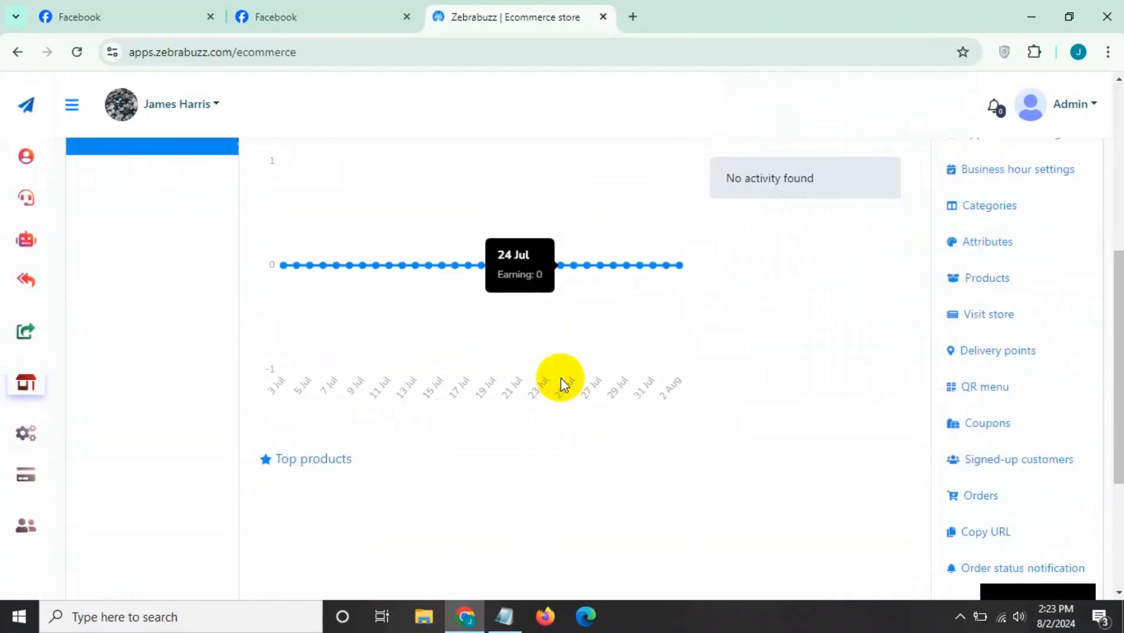
Open the product list of Test Store for facebook page and start adding a new product
scroll(563, 384, "up", 6)
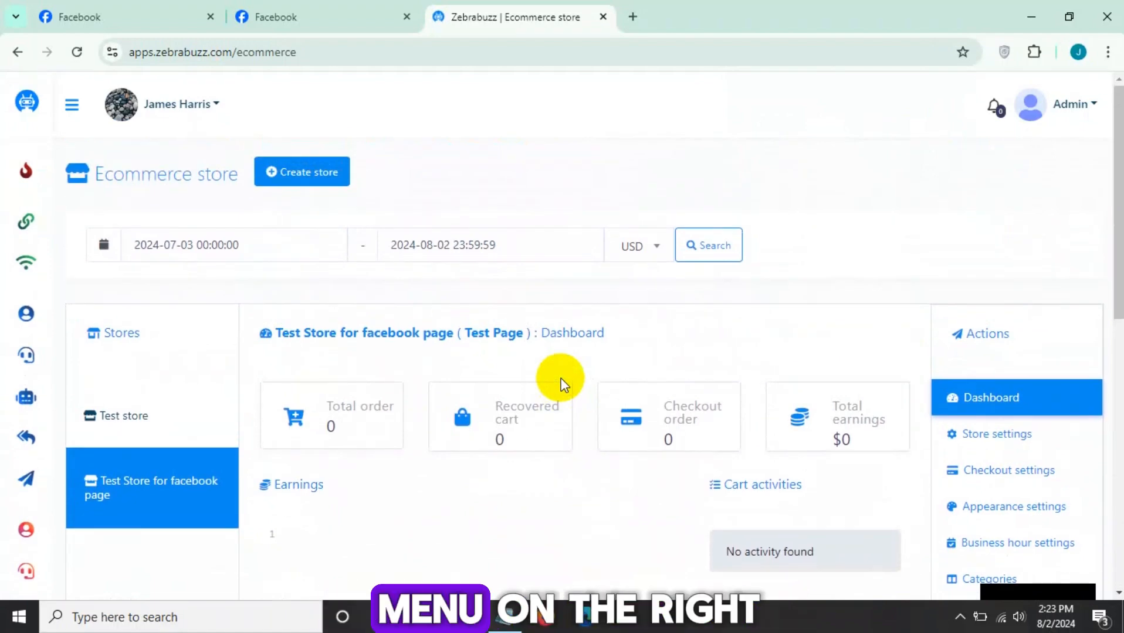
scroll(562, 384, "down", 4)
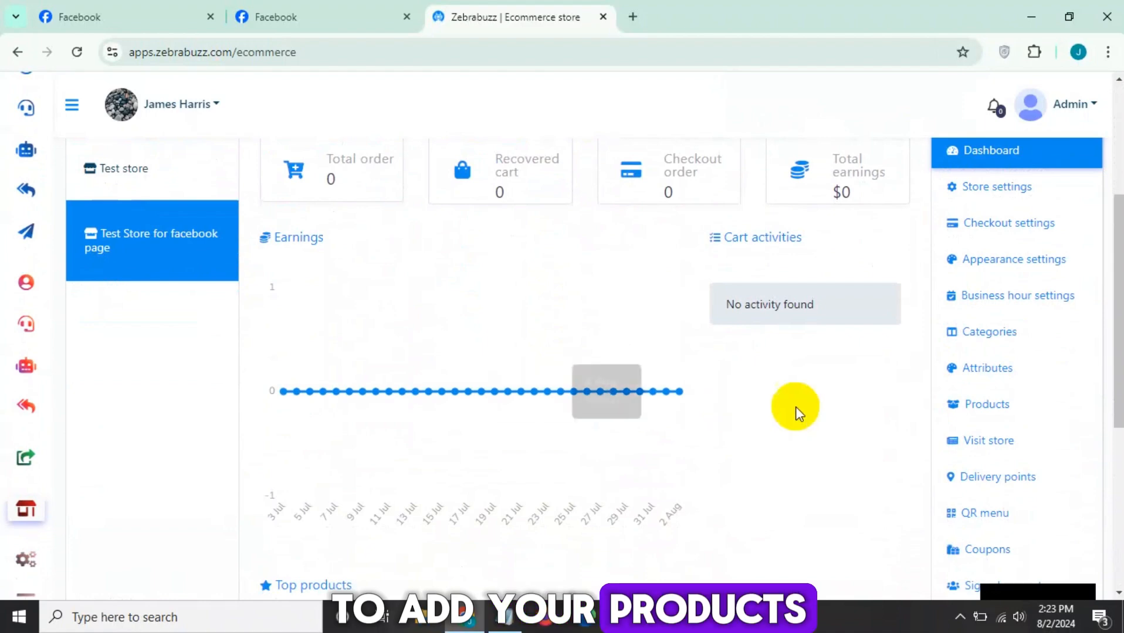
left_click(972, 411)
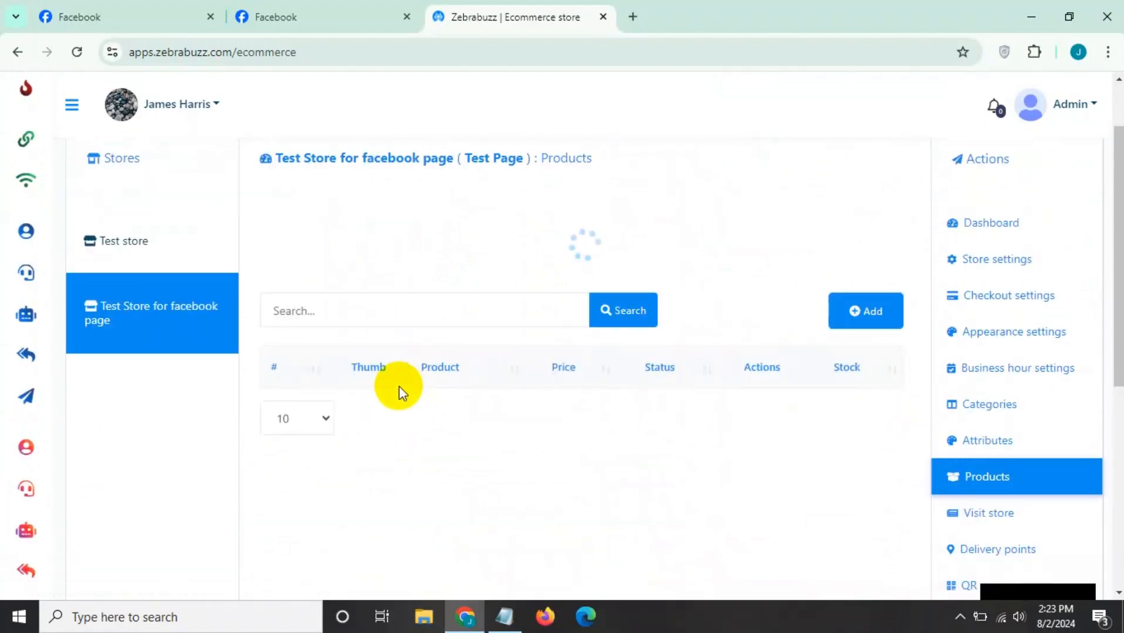
scroll(399, 387, "up", 2)
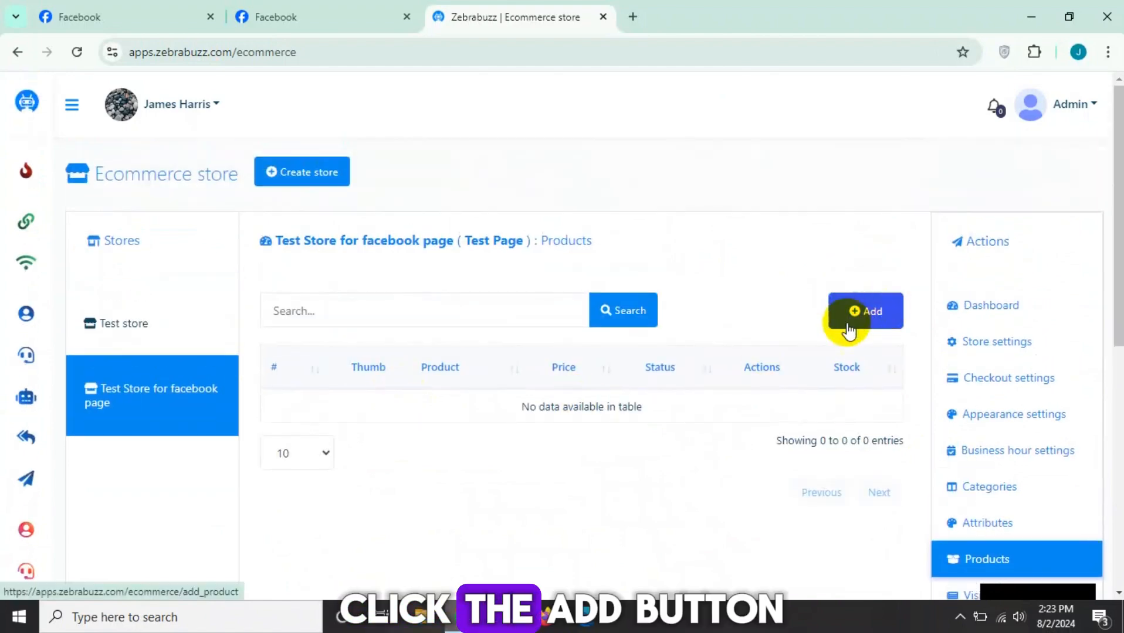
left_click(864, 320)
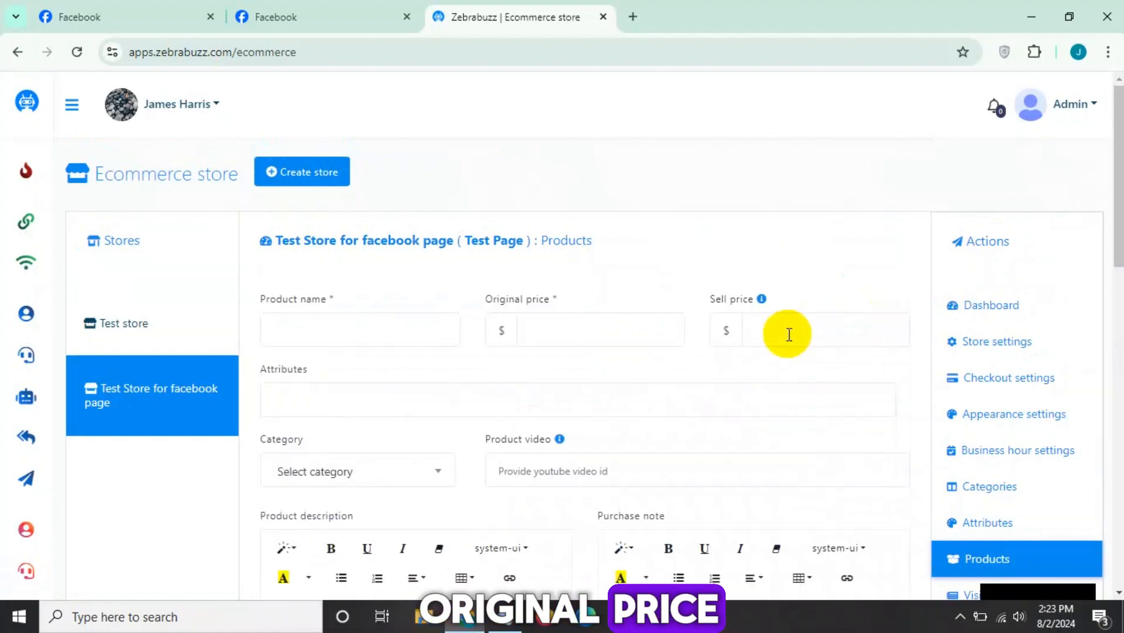
Name the product Burger and set its original price to $50 and its sell price to $45
left_click(418, 329)
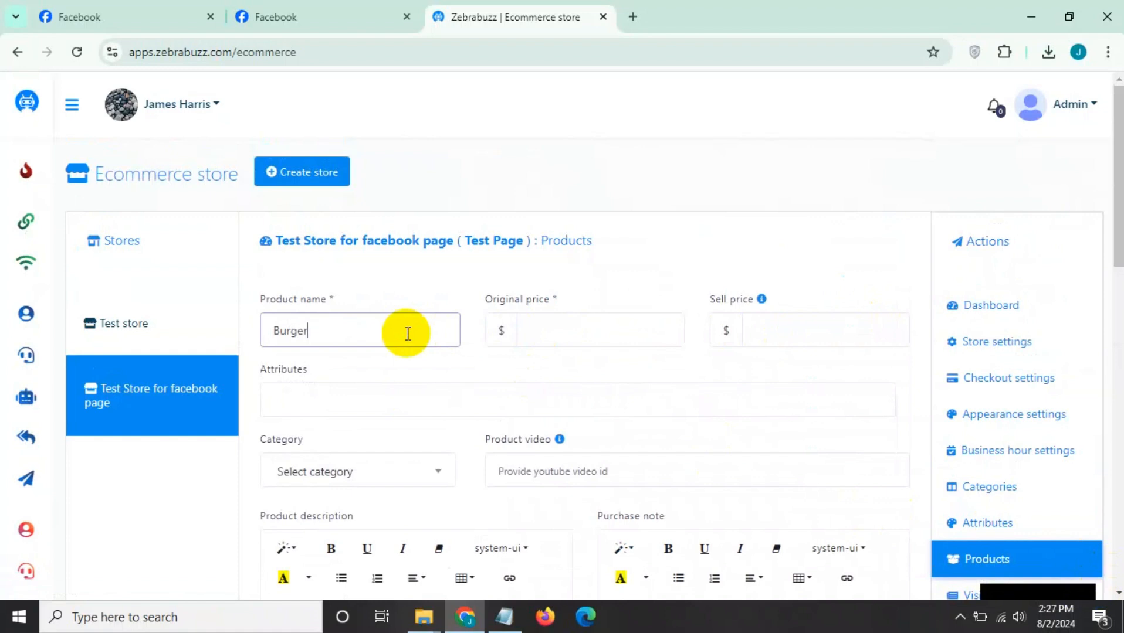
type("Burger")
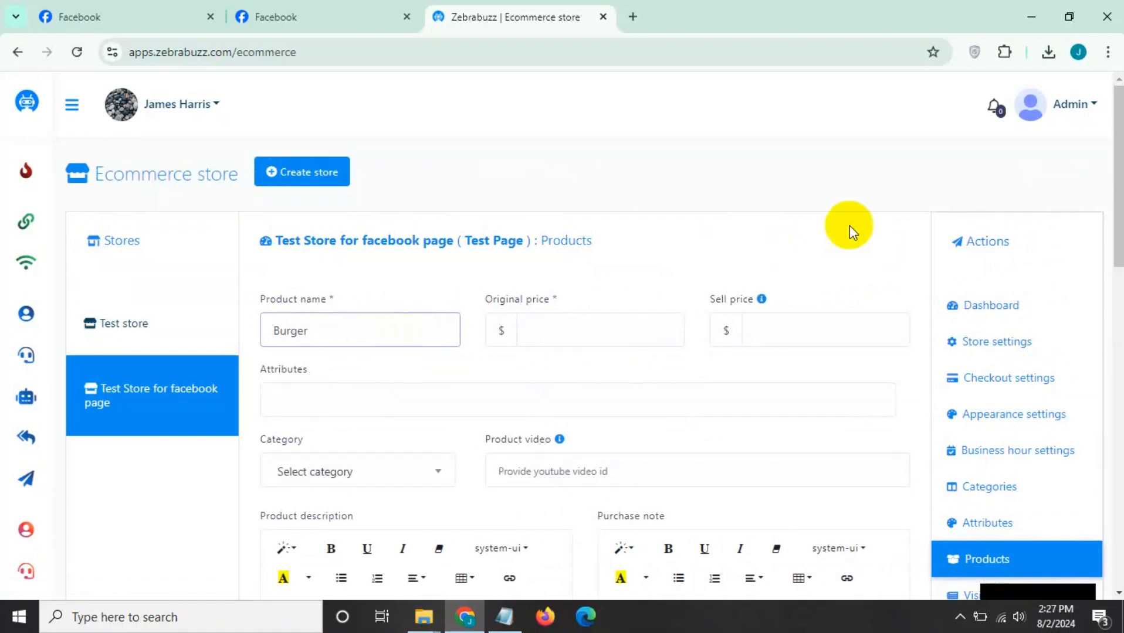
left_click(668, 338)
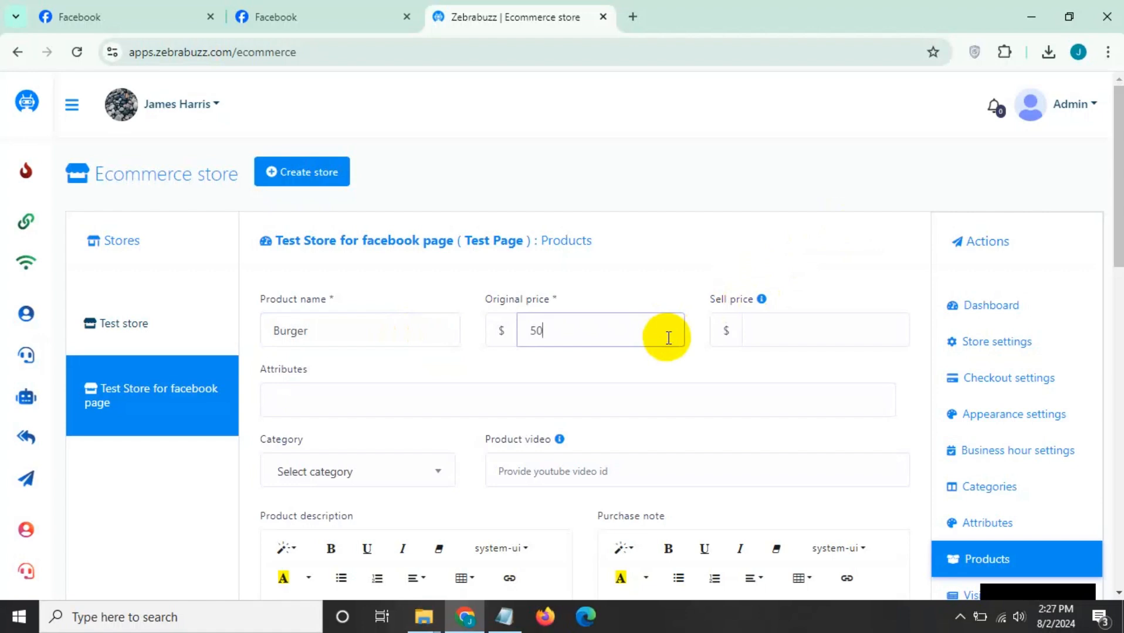
left_click(789, 338)
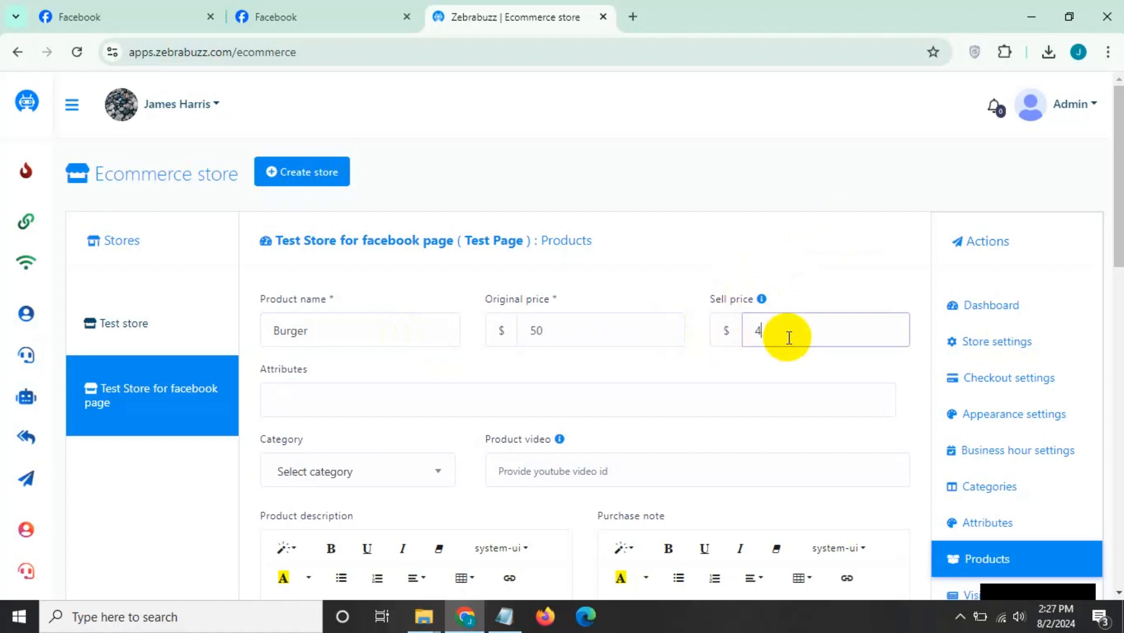
Check the attribute and category choices available for the Burger product
scroll(301, 414, "down", 1)
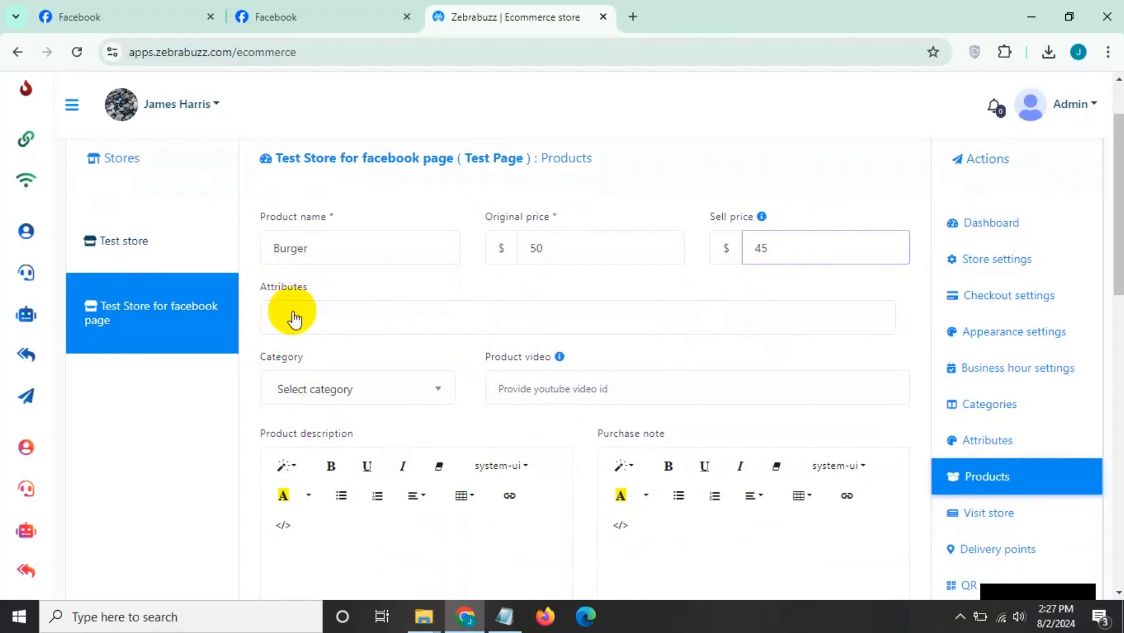
left_click(295, 320)
scroll(315, 305, "down", 1)
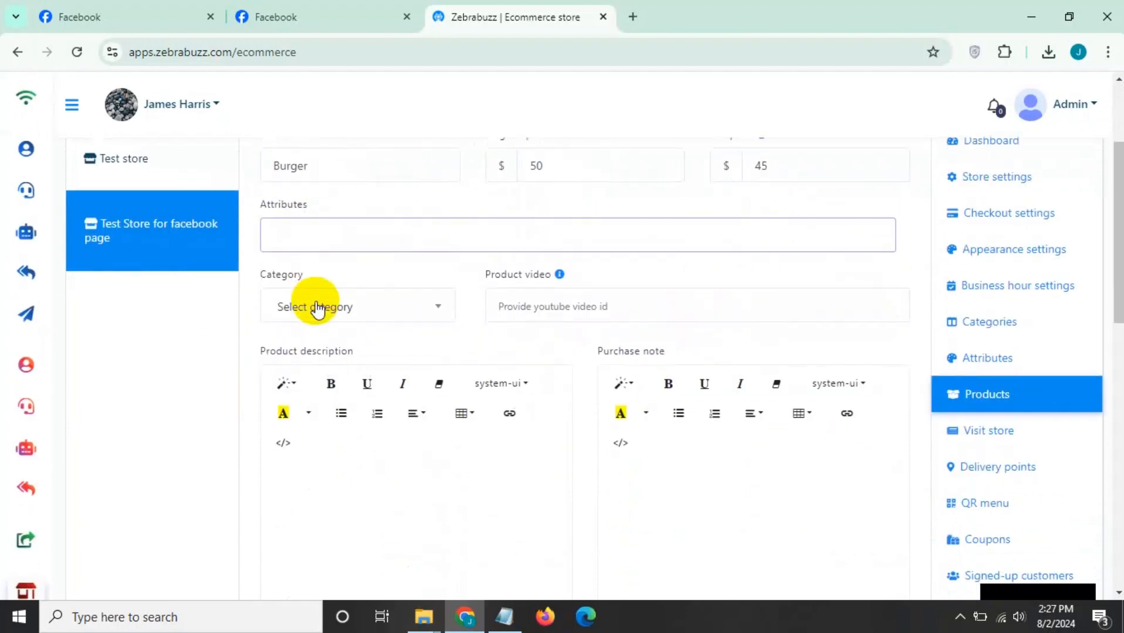
left_click(361, 320)
left_click(361, 321)
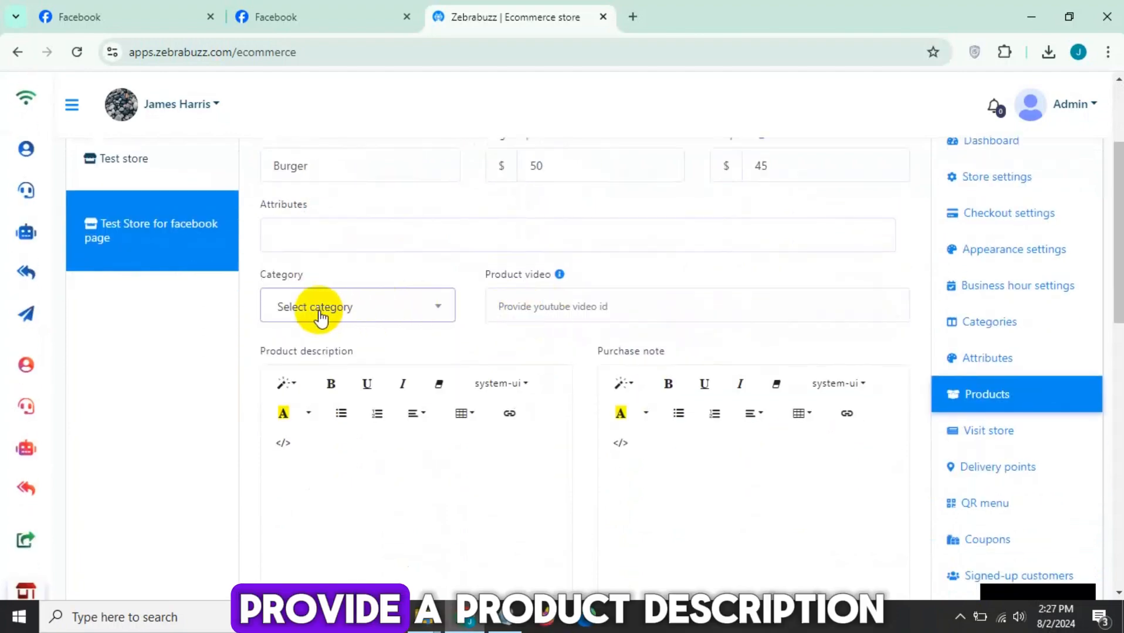
Upload licensed-image.jpg from Downloads as the product's featured image, and upload the burger picture as its thumbnail
scroll(318, 316, "down", 2)
scroll(319, 311, "down", 4)
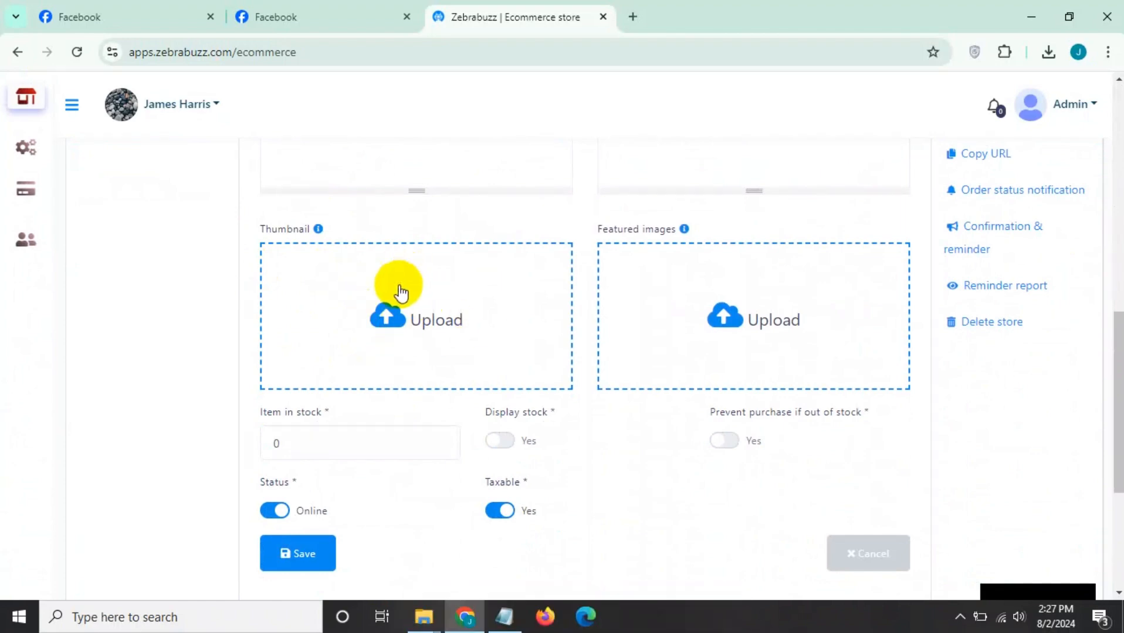
left_click(391, 322)
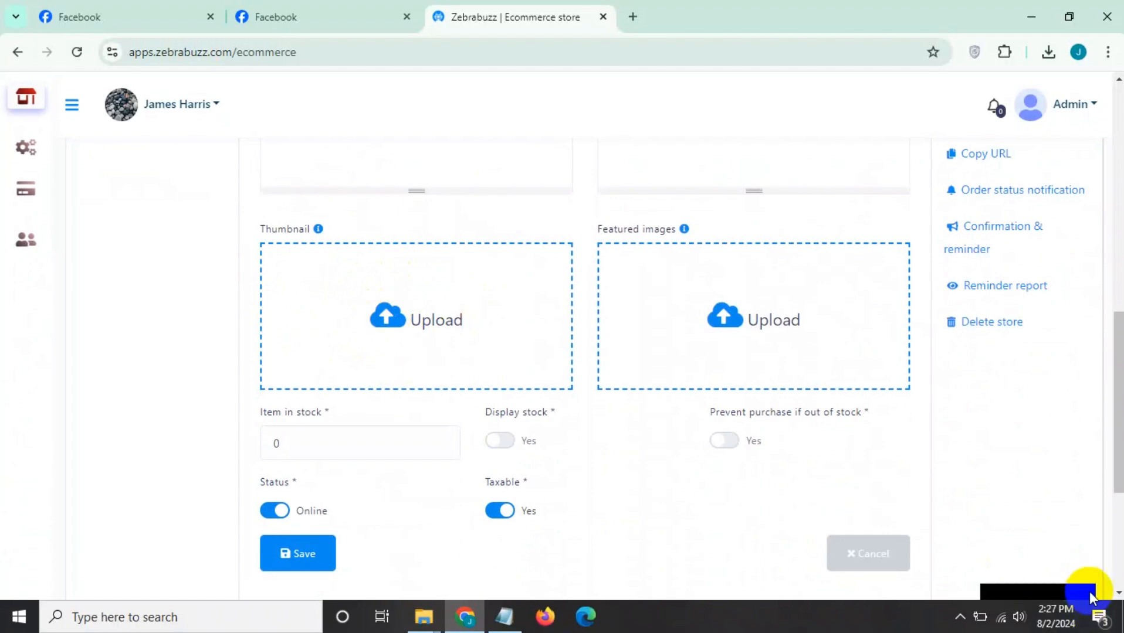
double_click(323, 228)
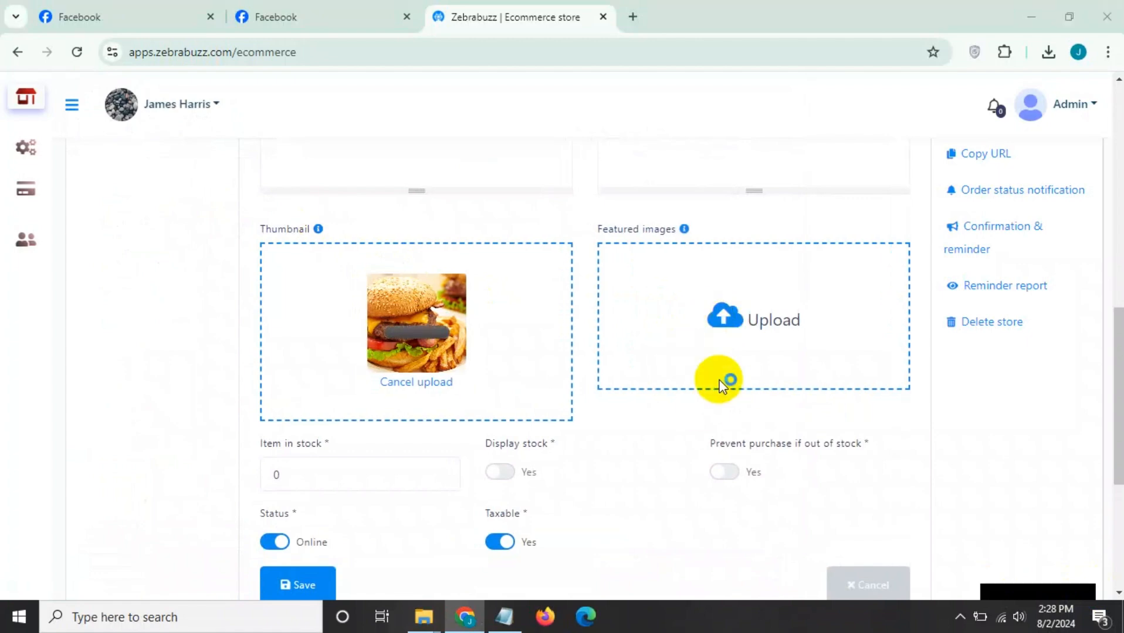
left_click(699, 319)
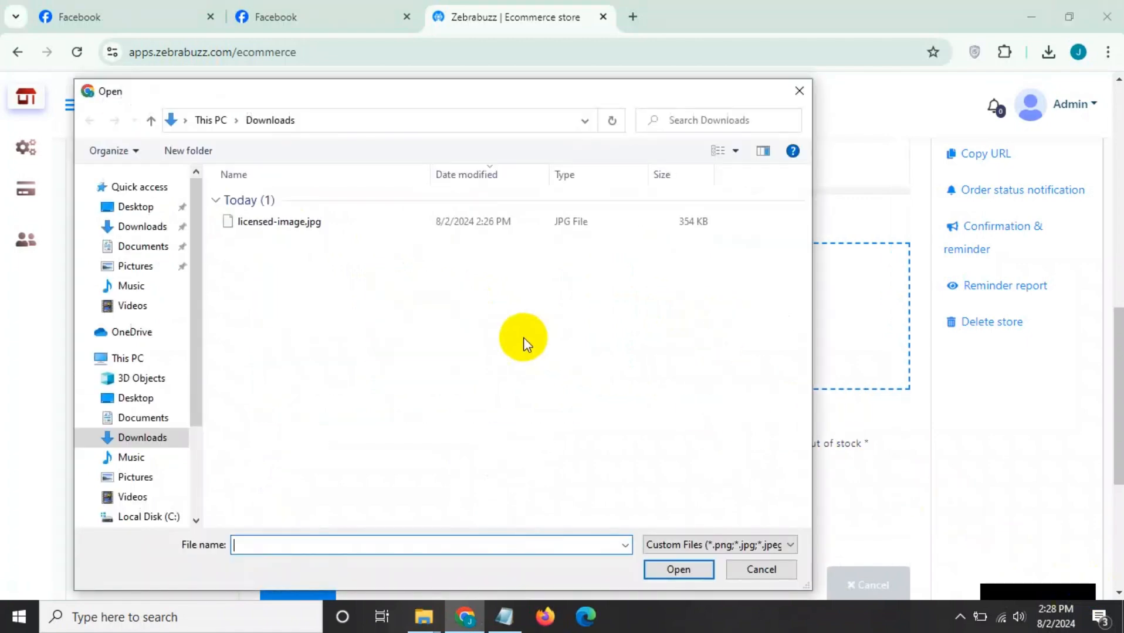
left_click(293, 223)
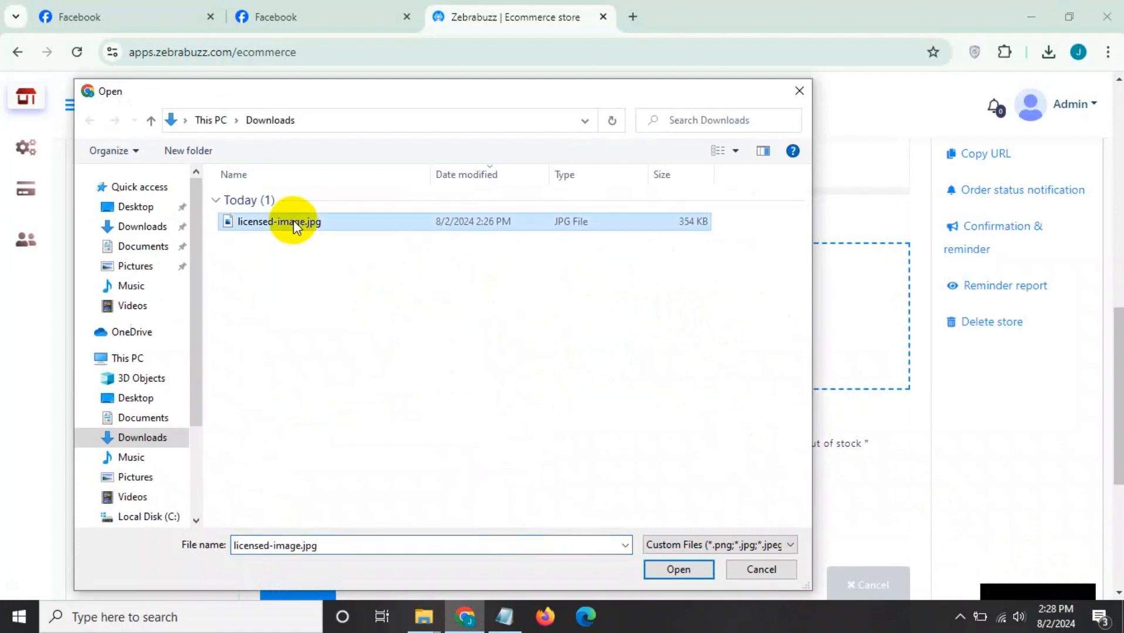
left_click(659, 564)
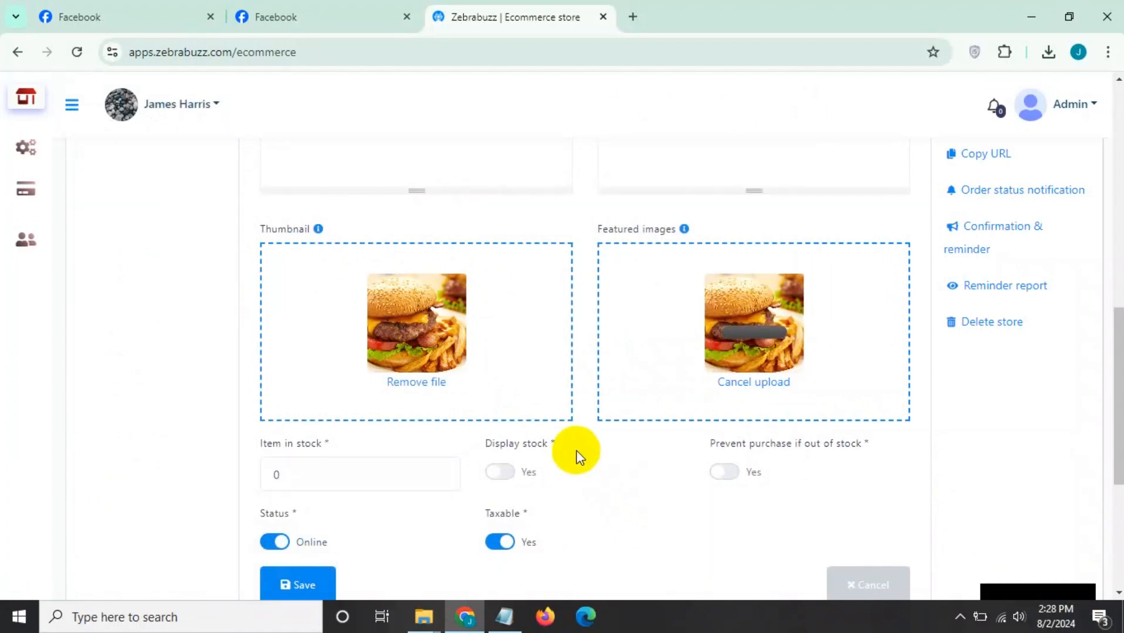
Review the product's stock, status and tax options and save the Burger product
scroll(578, 423, "down", 1)
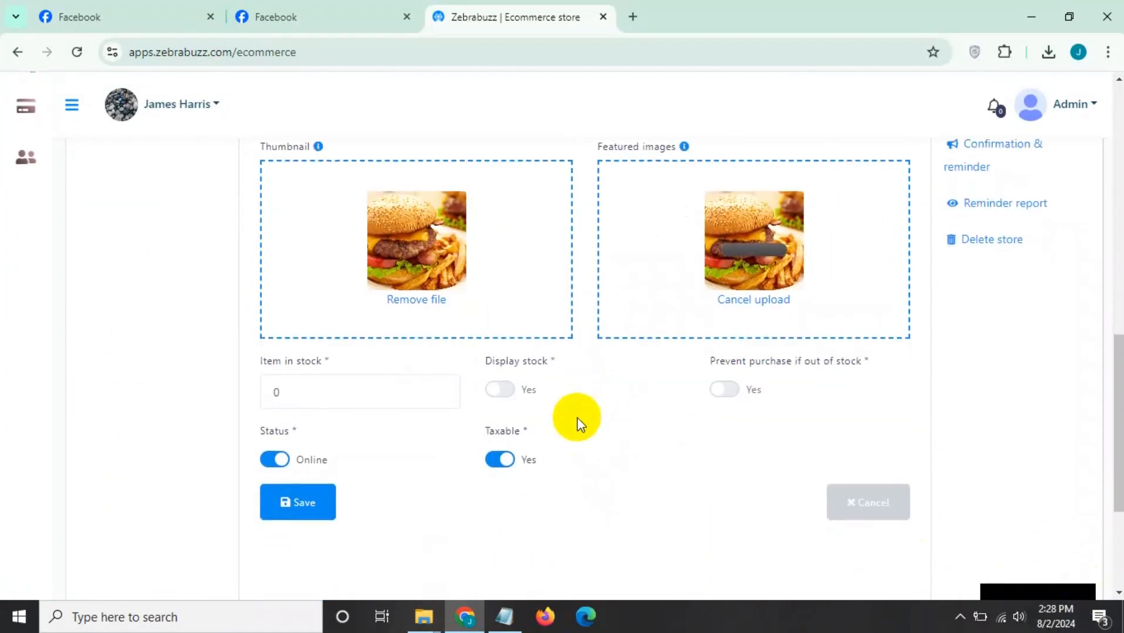
left_click_drag(273, 363, 243, 390)
left_click(344, 355)
left_click(320, 389)
left_click(346, 387)
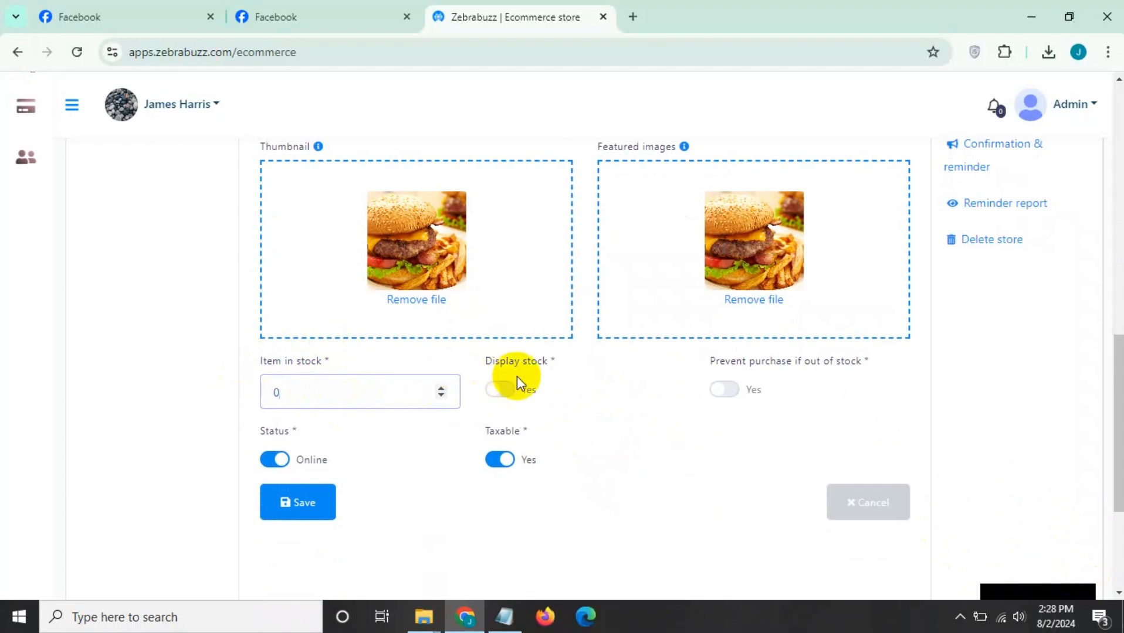
left_click_drag(470, 355, 534, 351)
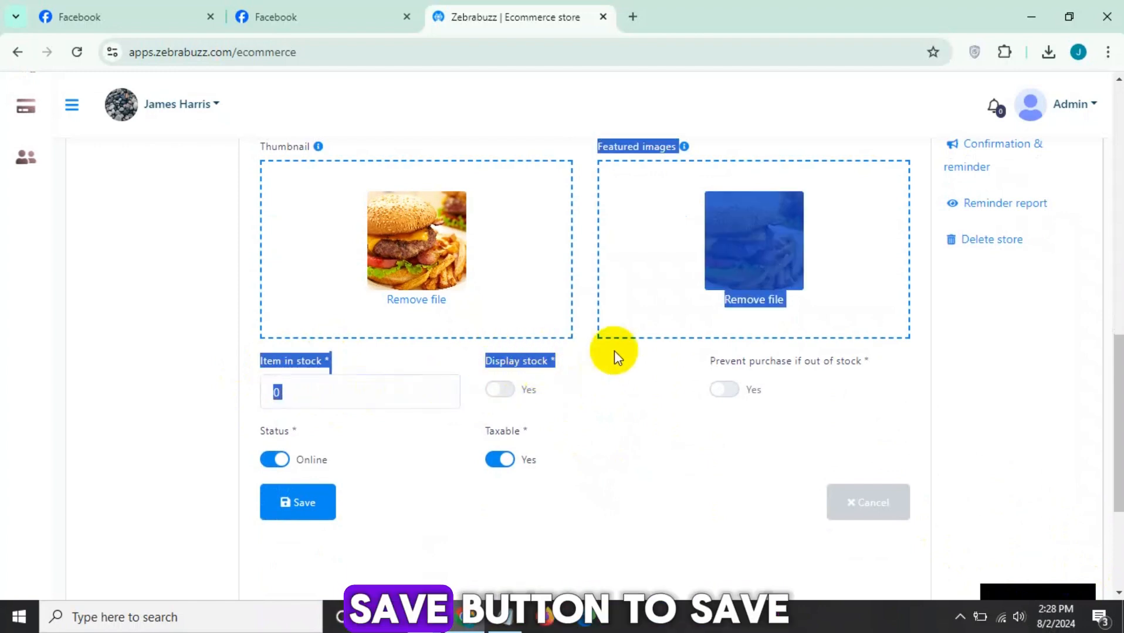
left_click(651, 353)
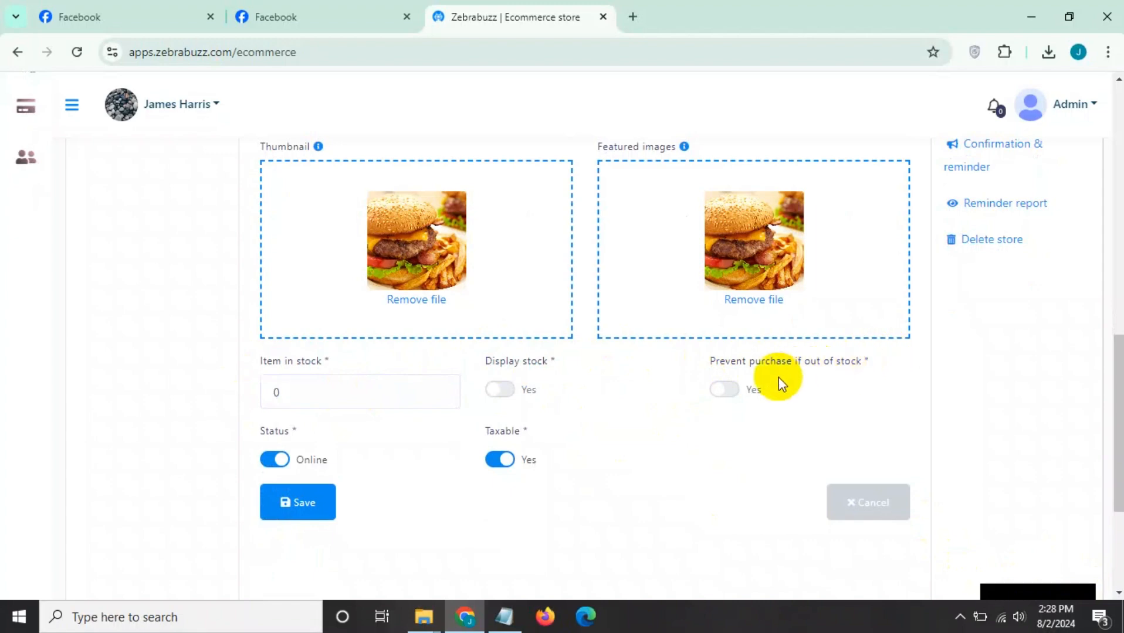
scroll(440, 277, "down", 2)
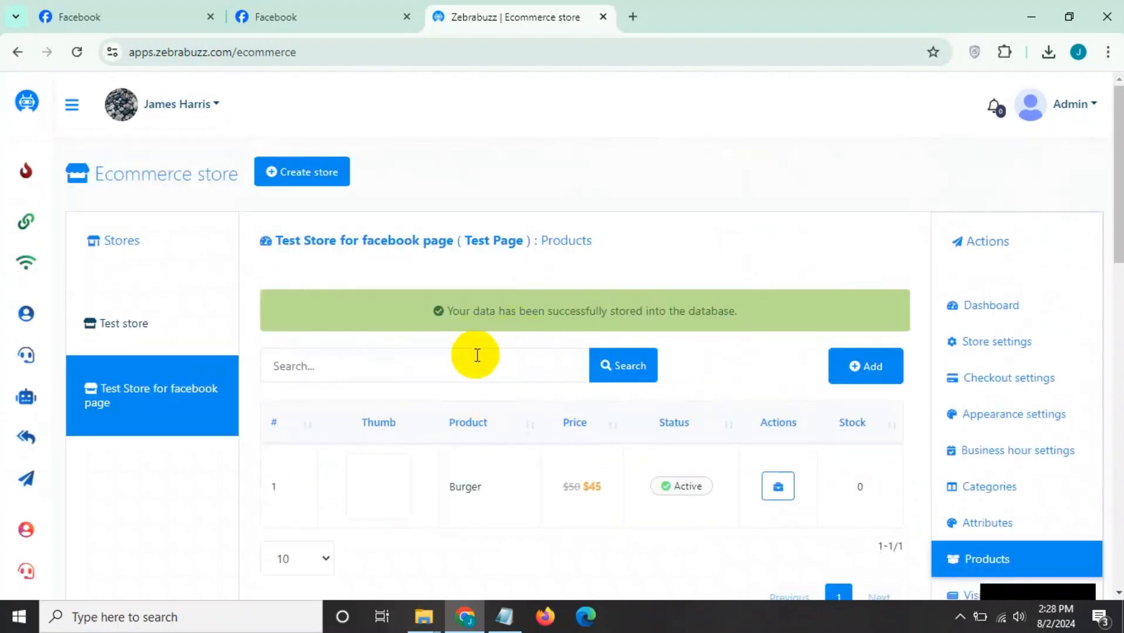
Open the Facebook Bot manager and start a new Bot Reply flow for Test Page
scroll(496, 285, "down", 3)
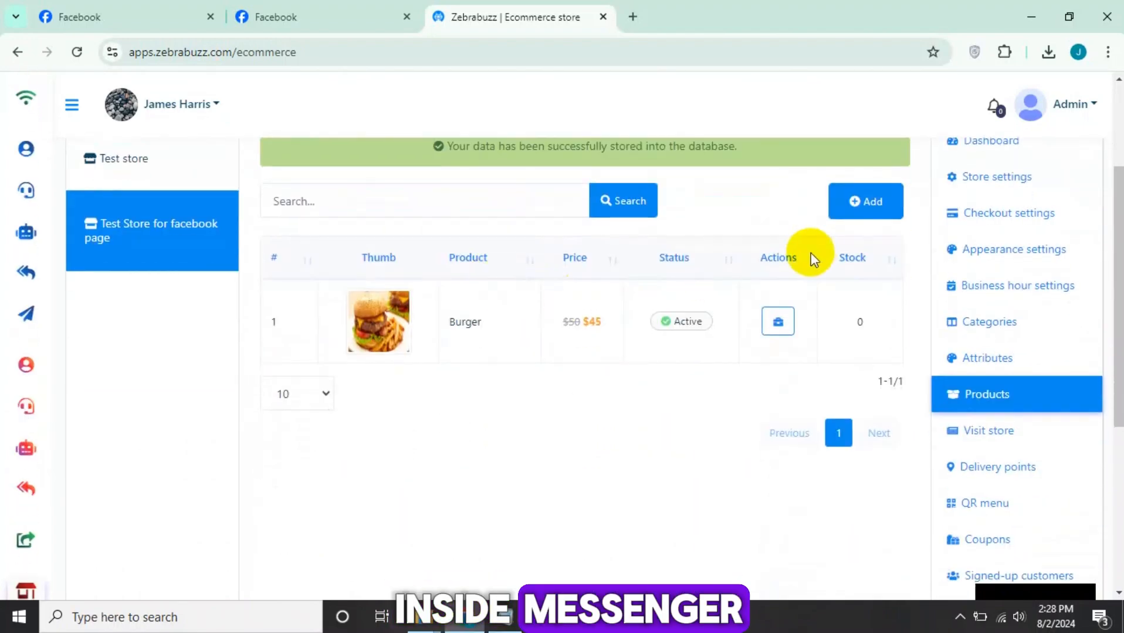
left_click(775, 321)
left_click(71, 106)
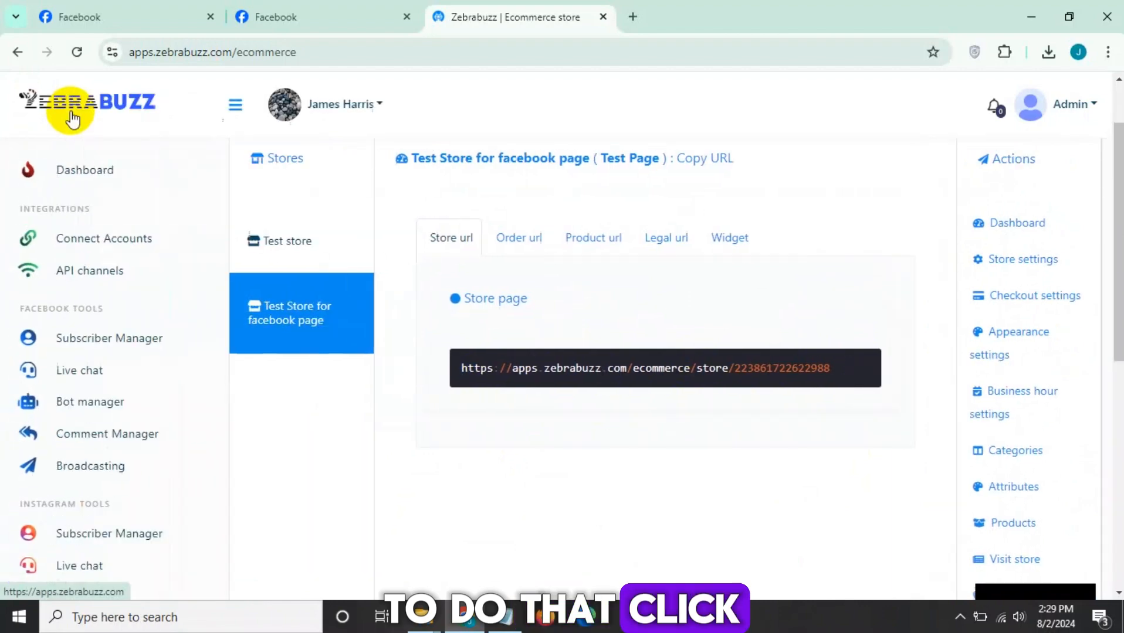
left_click(91, 409)
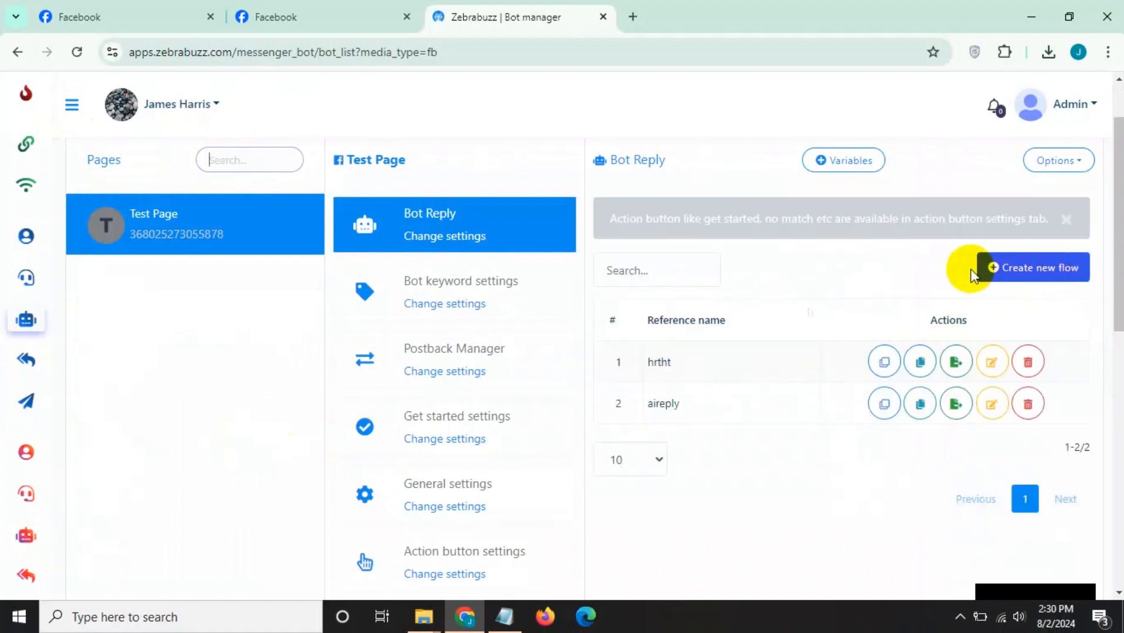
left_click(1020, 260)
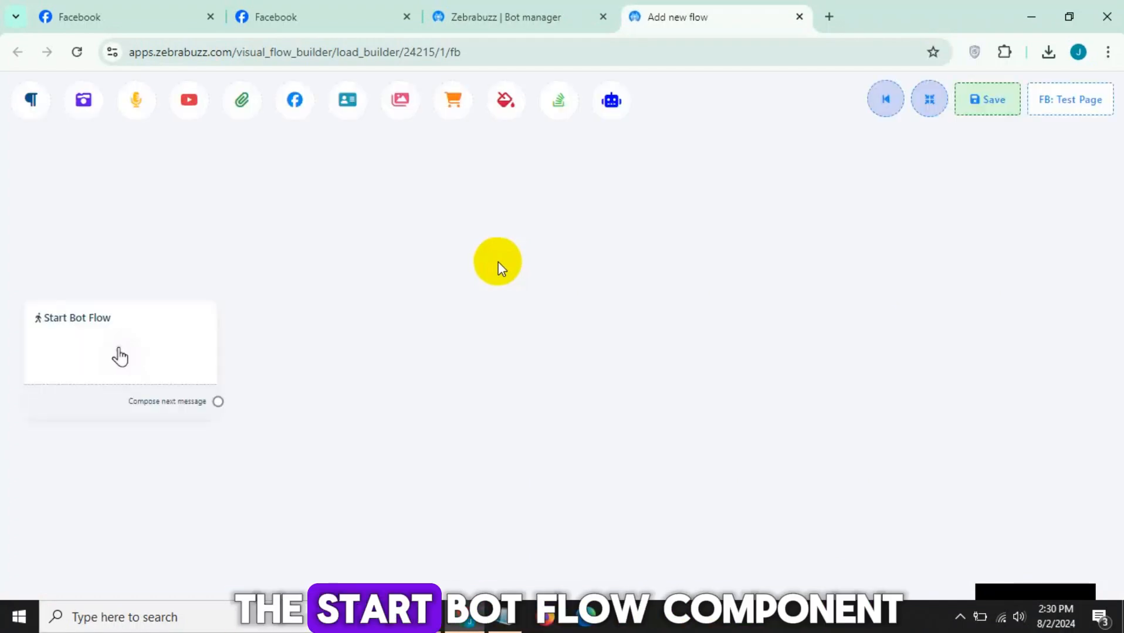
Configure the Start Bot Flow component with ecommerce as the keyword that triggers the bot
left_click(143, 371)
left_click(143, 370)
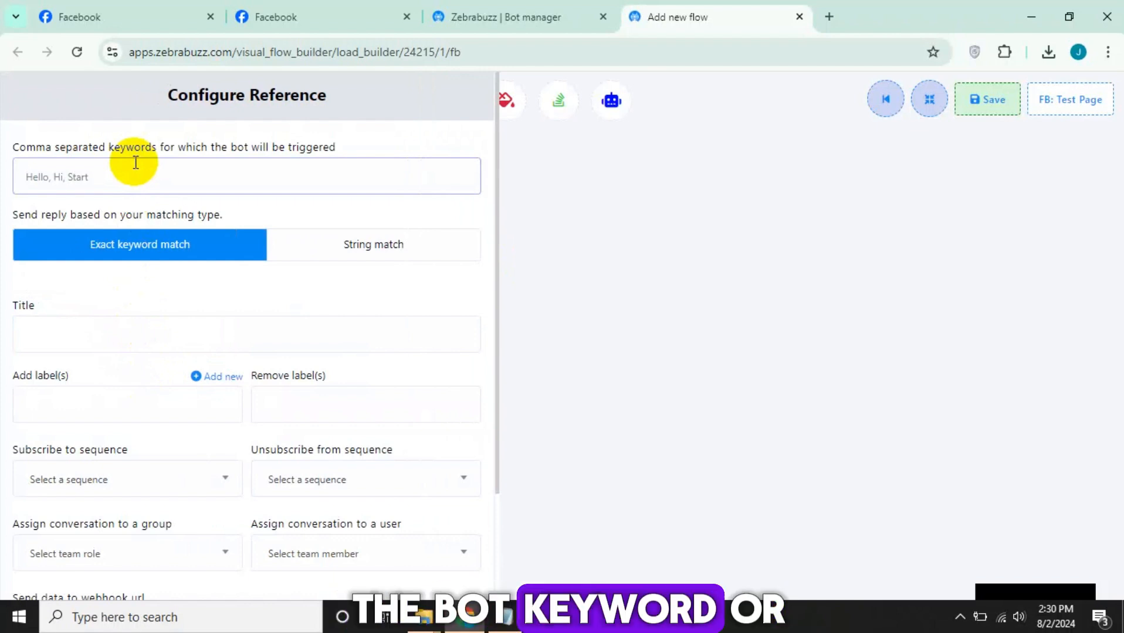
type("eco")
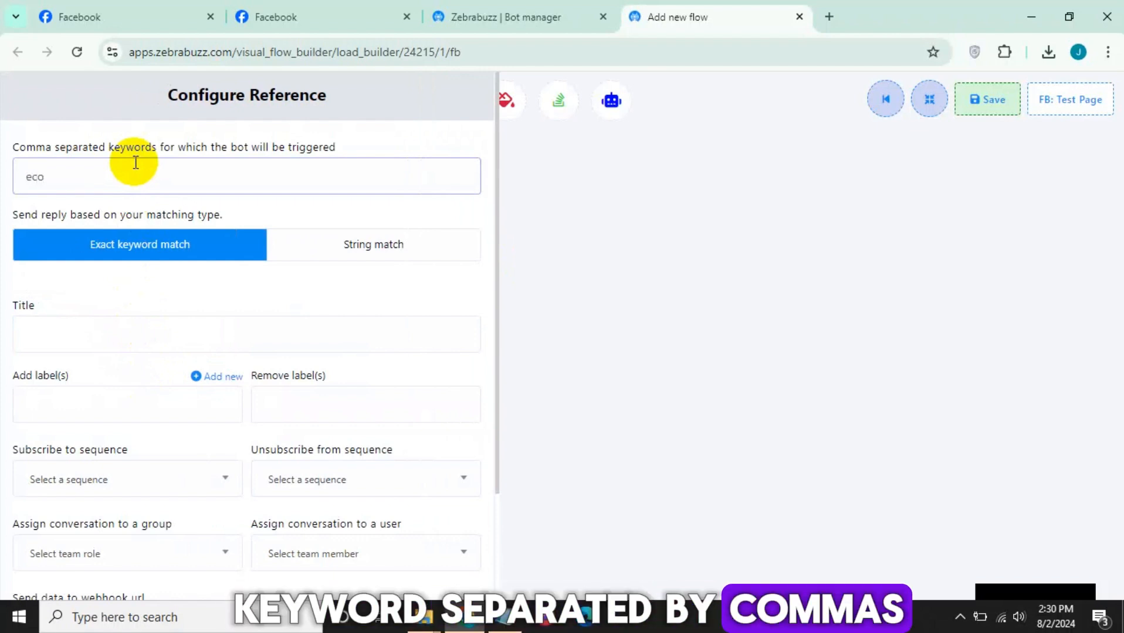
type("mercce")
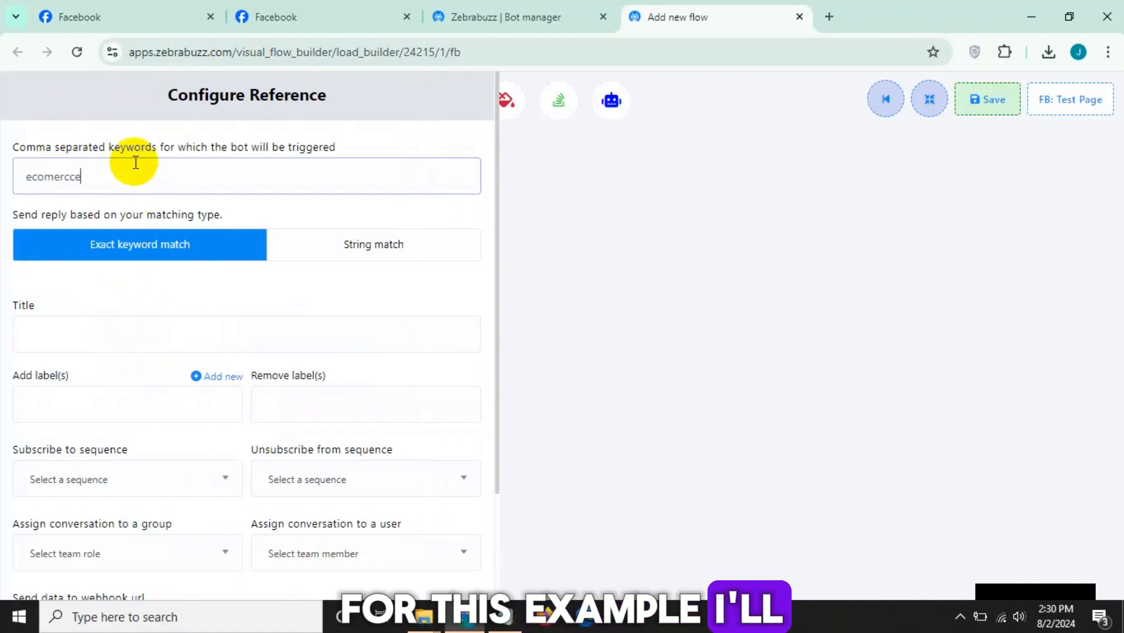
key("BackSpace")
key("BackSpace")
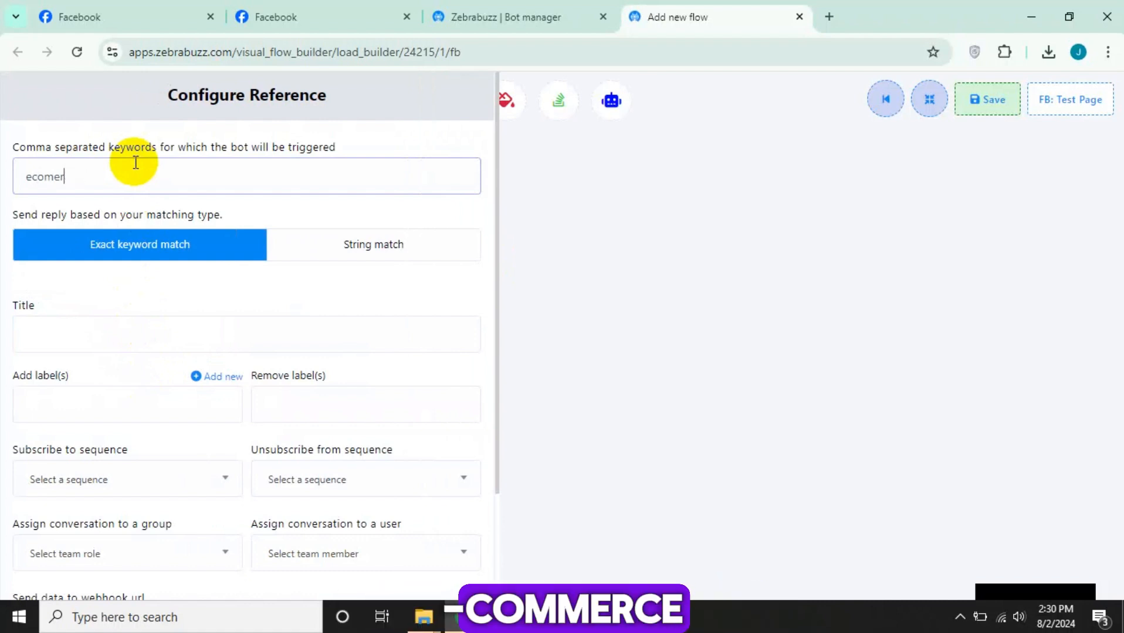
key("BackSpace")
key("BackSpace")
type("merce")
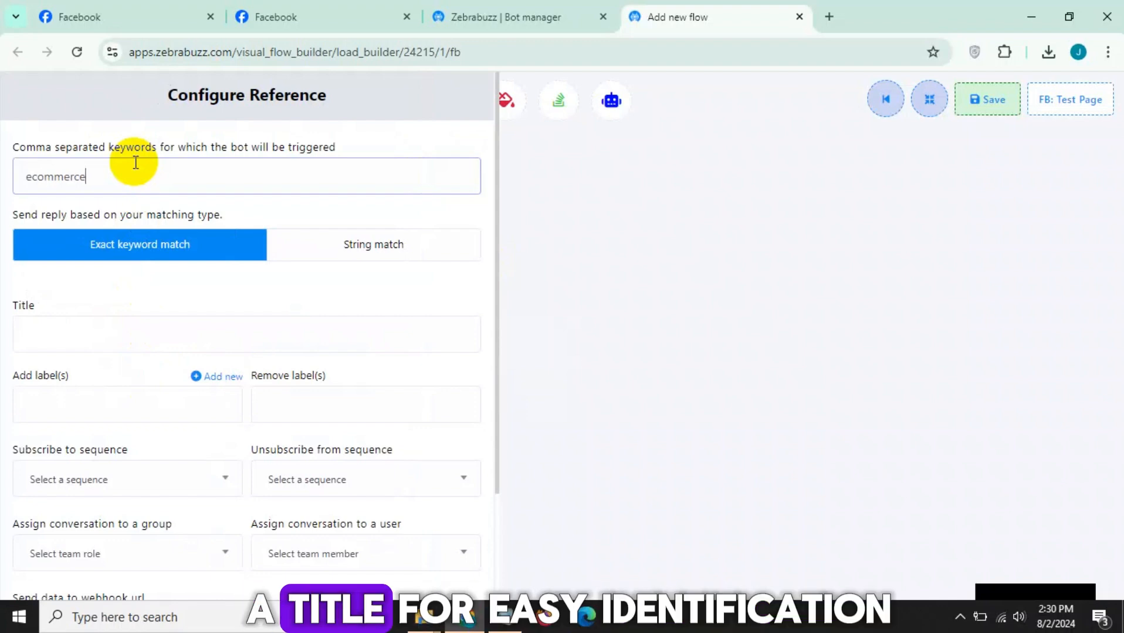
Copy the trigger keyword into the title so it reads ecommerce, and finish the reference configuration
key("ctrl+a")
key("ctrl+c")
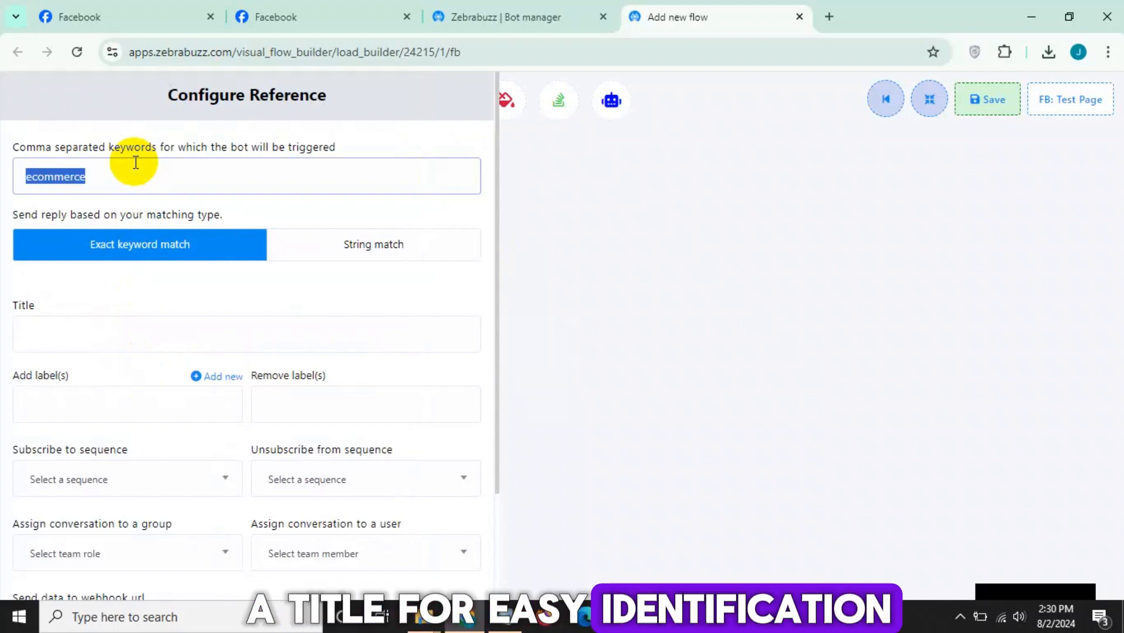
left_click(68, 332)
key("ctrl+v")
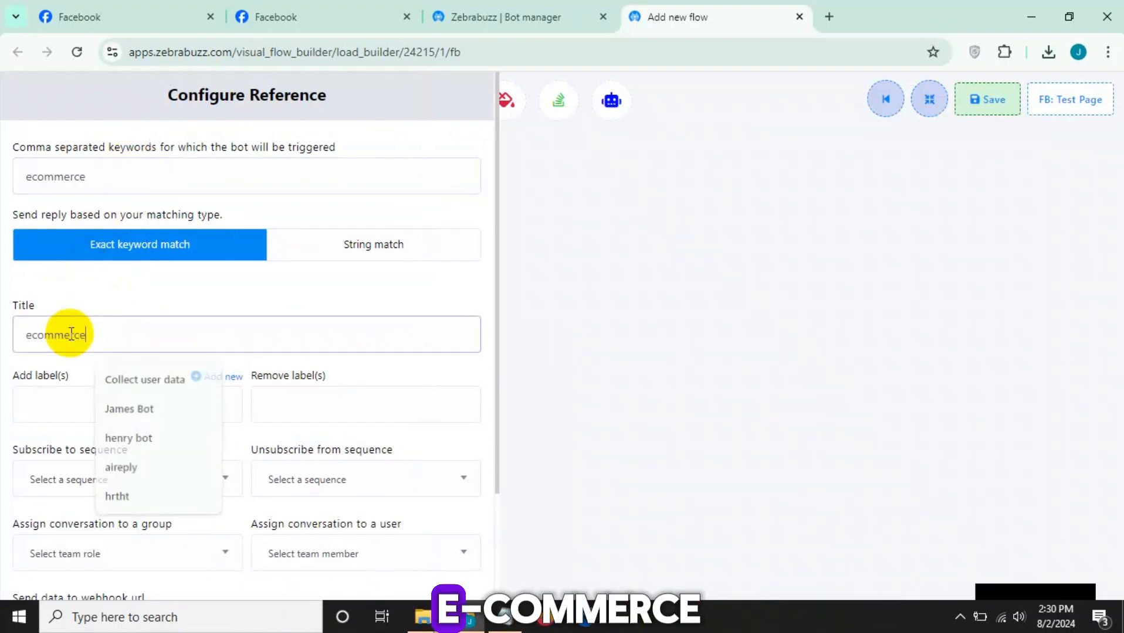
scroll(70, 335, "down", 2)
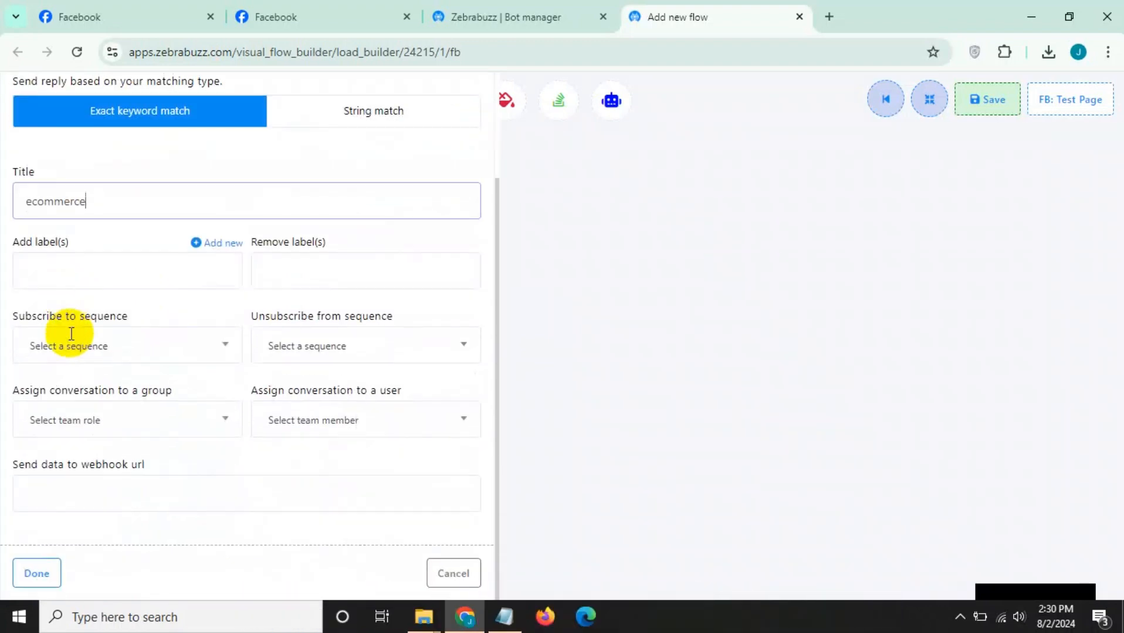
left_click(36, 574)
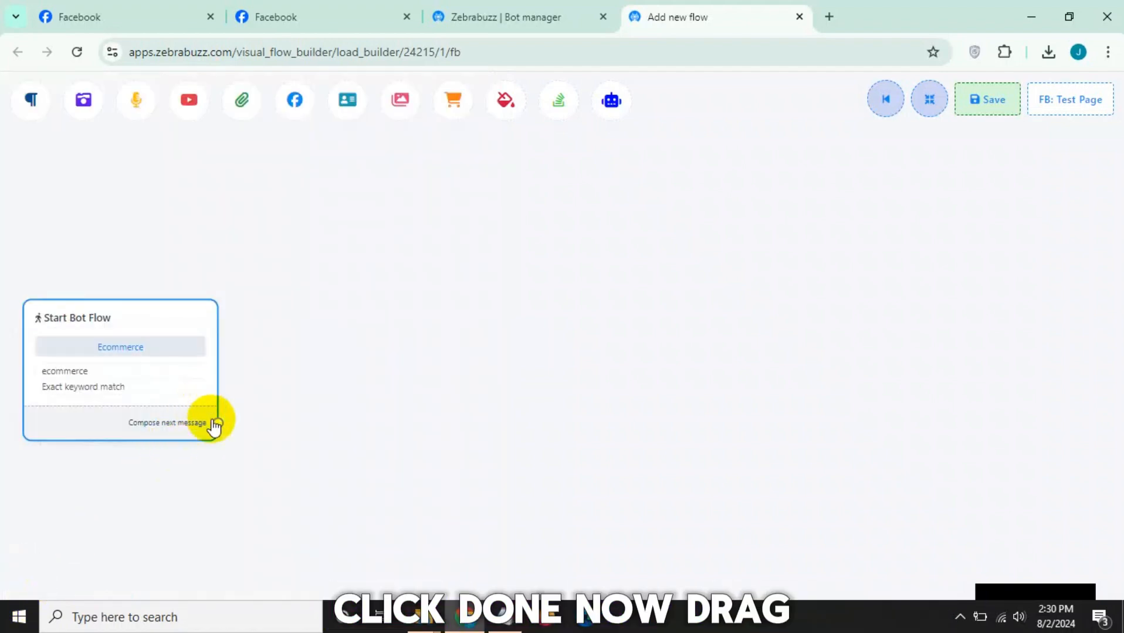
Add an Ecommerce reply as the next message after Start Bot Flow, place it beside that component, and open its configuration
left_click_drag(215, 423, 336, 350)
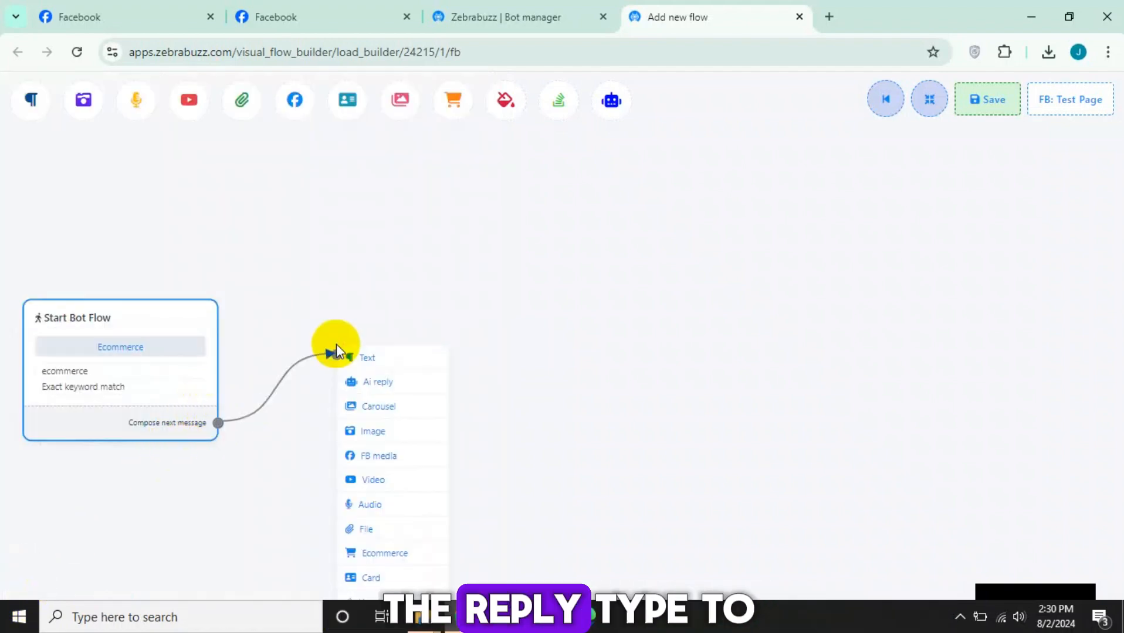
left_click(379, 554)
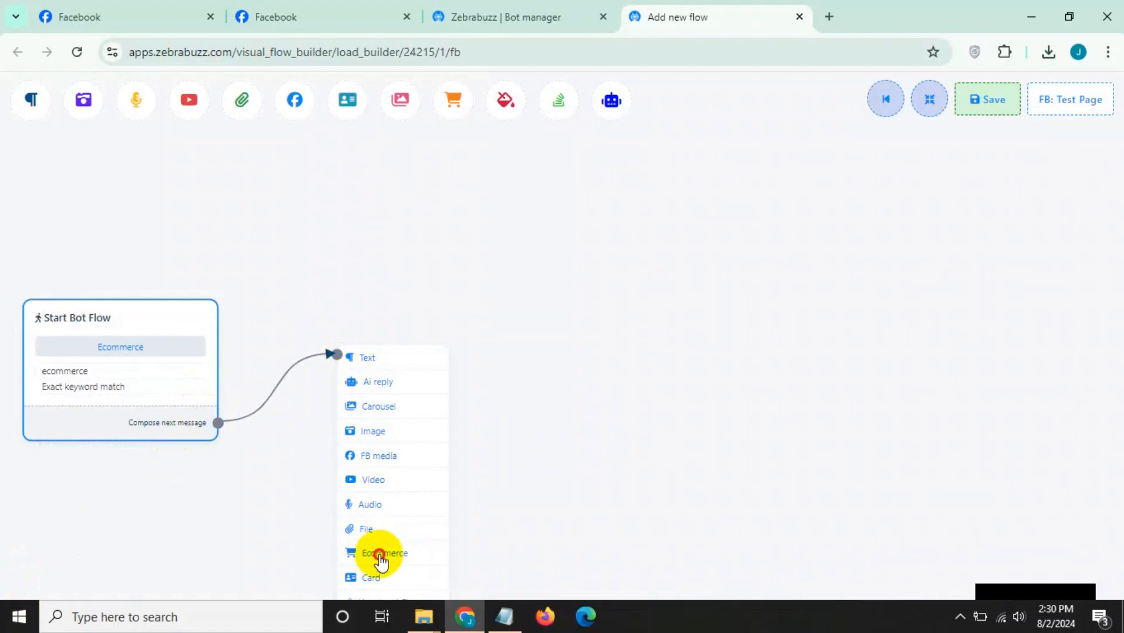
left_click_drag(466, 574, 418, 328)
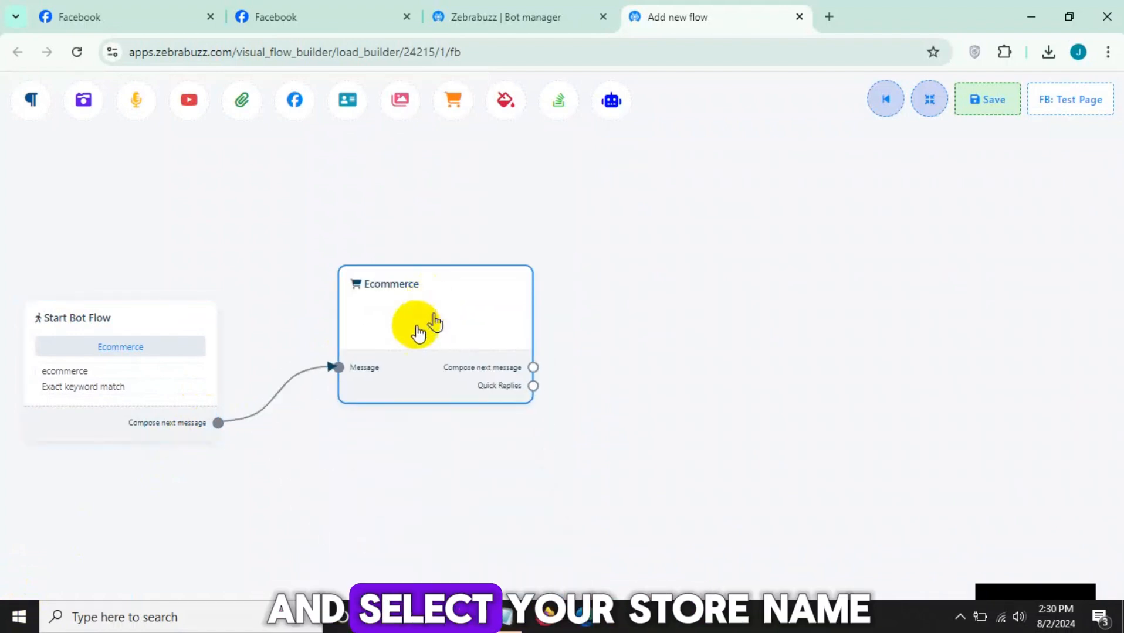
left_click(418, 333)
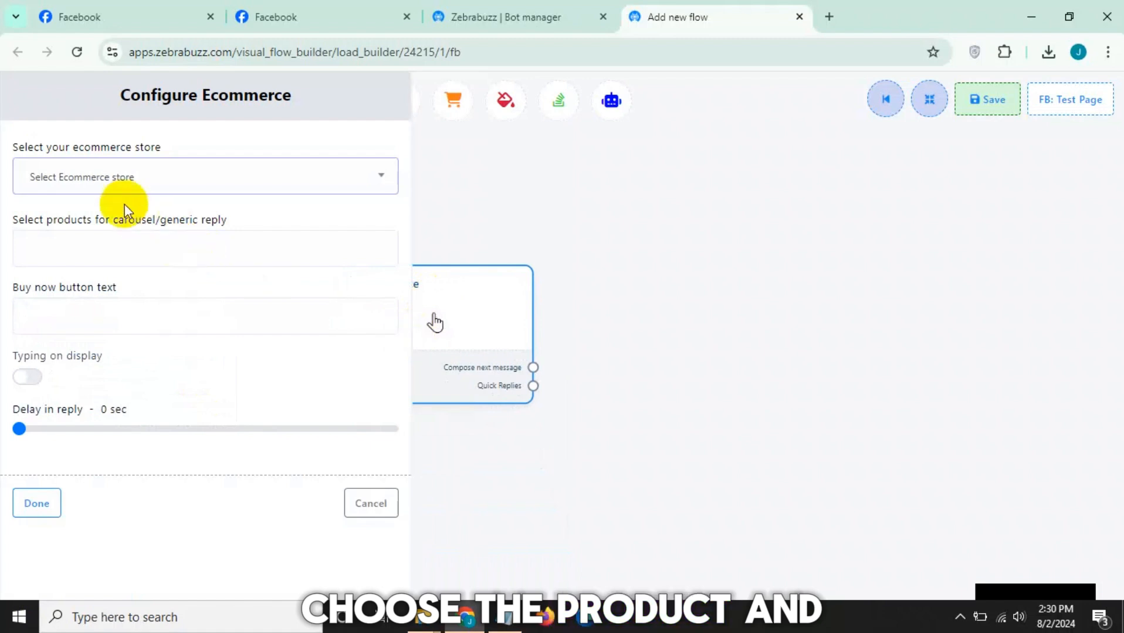
Configure the Ecommerce reply with Test Store for facebook page - Manchester, the Burger product and Buy Now as button text, and save the flow
left_click(100, 175)
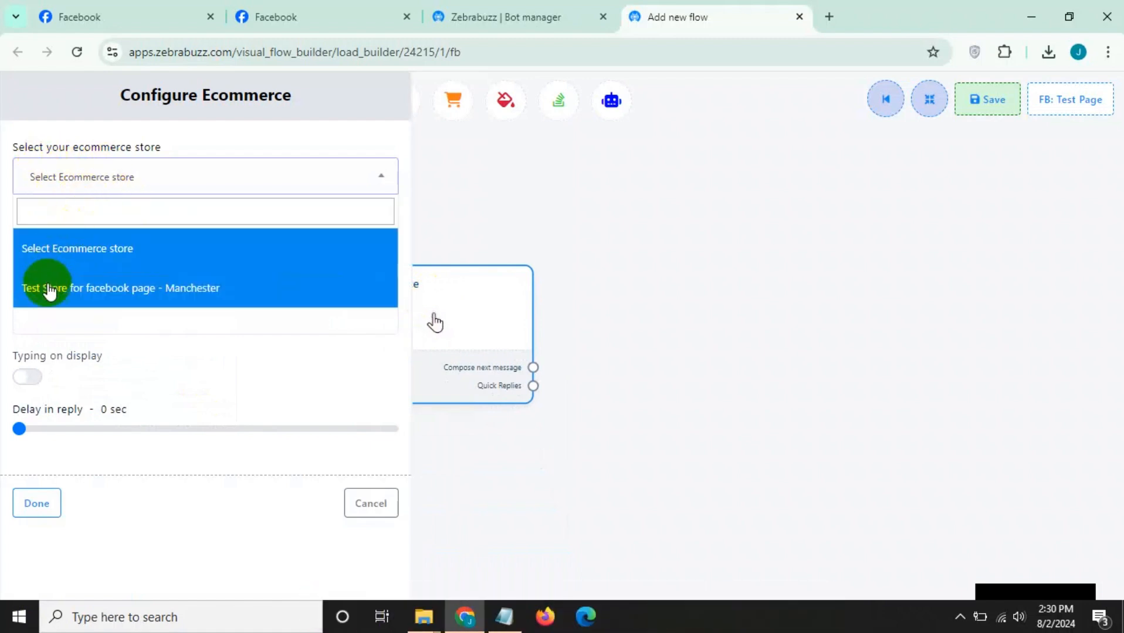
left_click(88, 288)
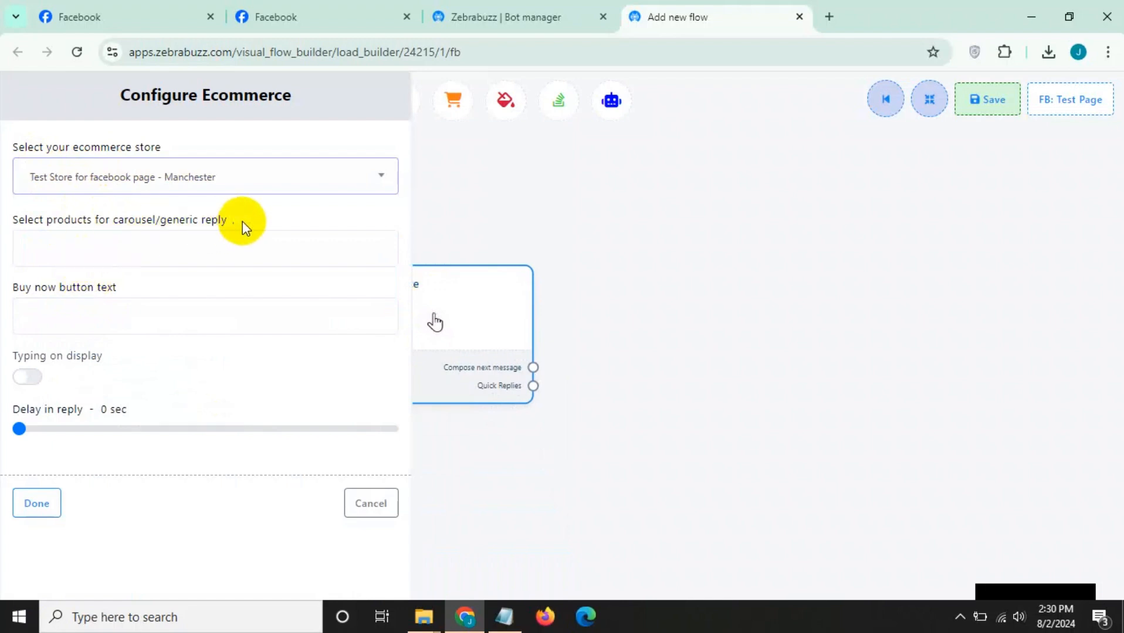
left_click(84, 261)
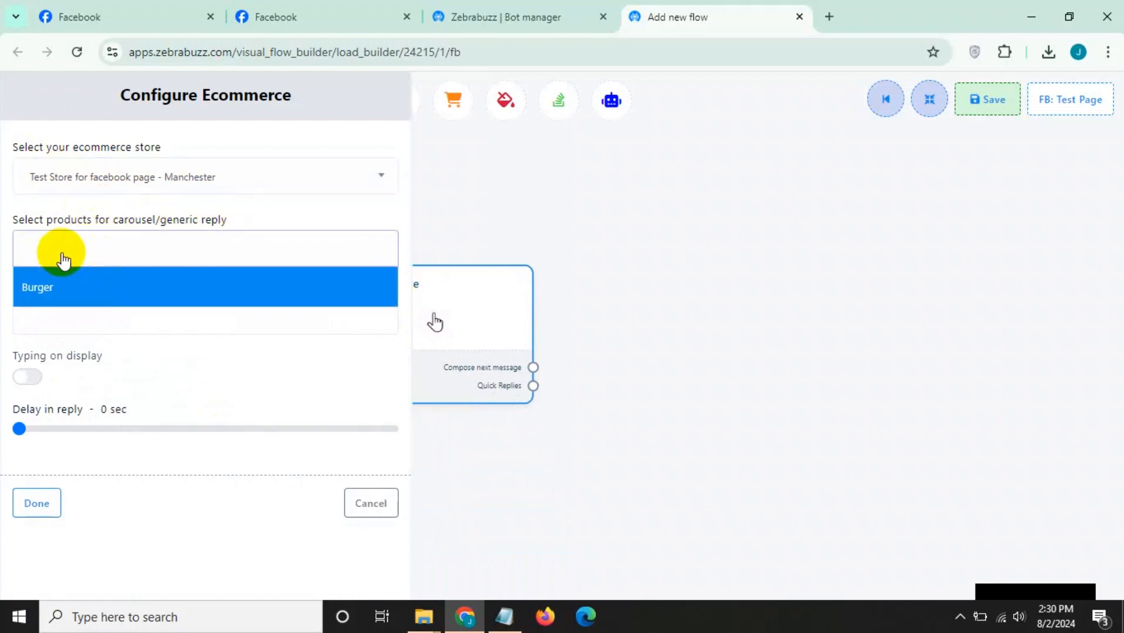
left_click(41, 293)
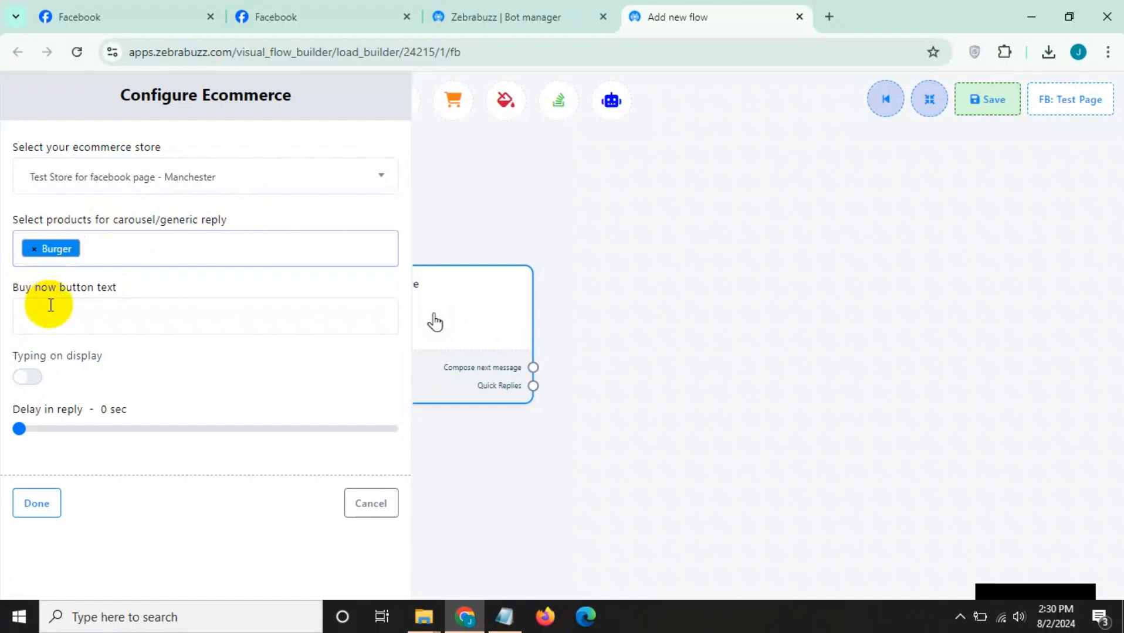
left_click(77, 319)
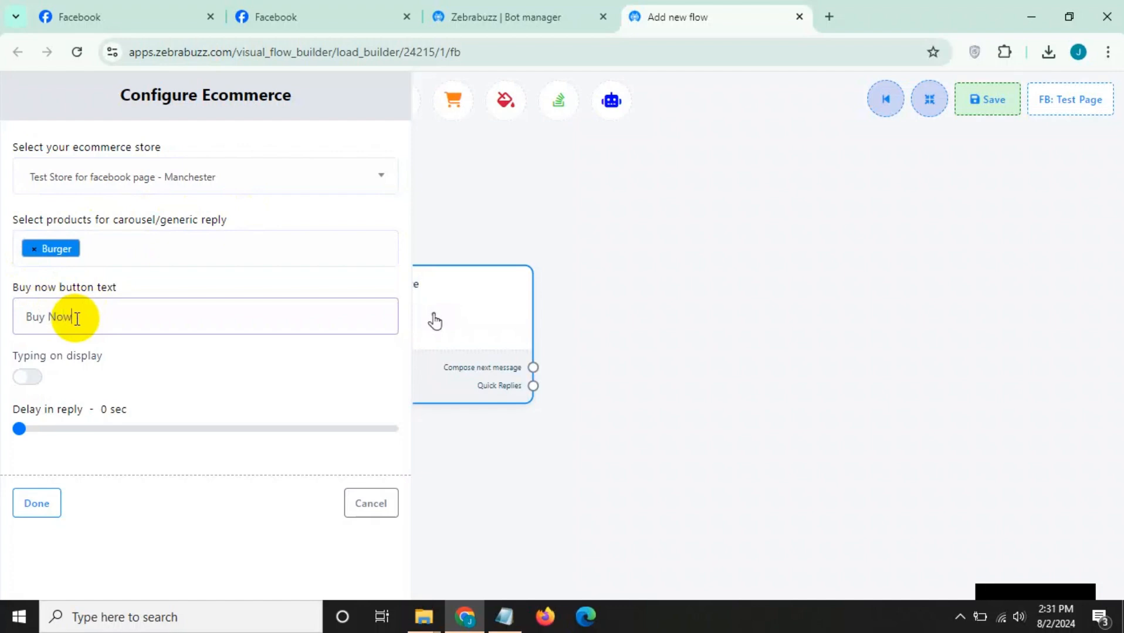
left_click(34, 505)
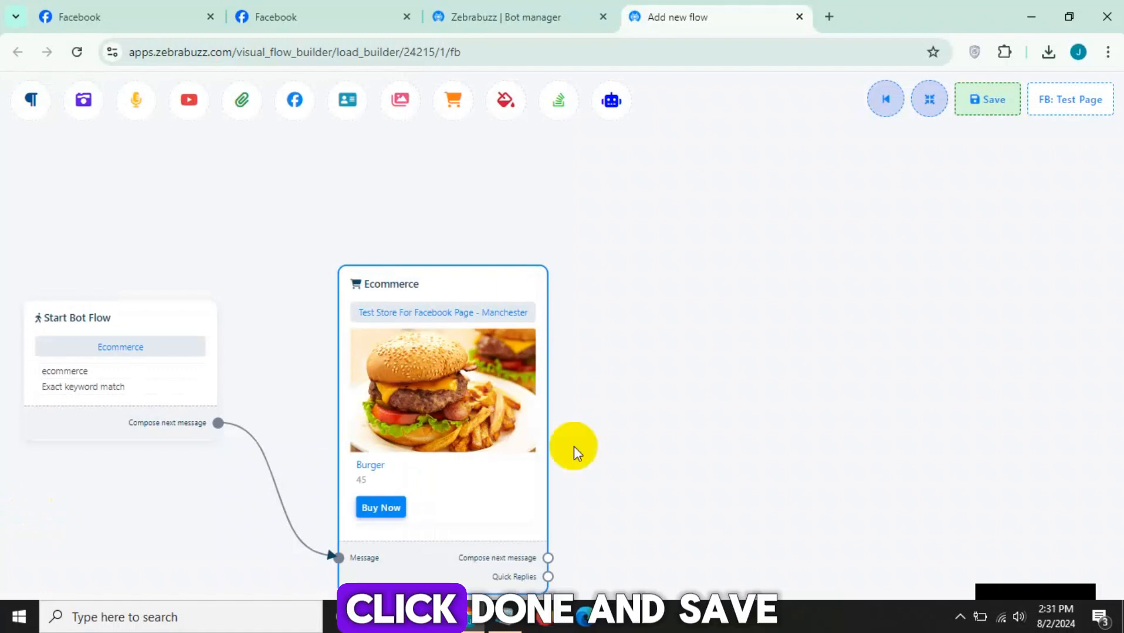
left_click_drag(645, 443, 634, 341)
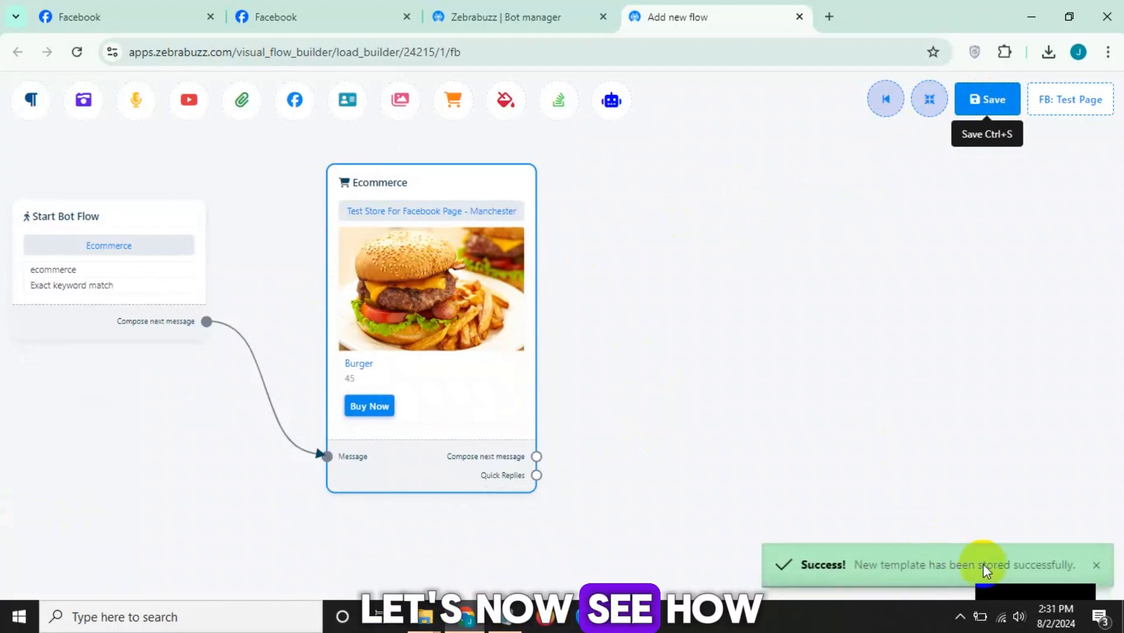
Open Test Page on Facebook and send it the message ecommerce to trigger the bot
left_click(1053, 105)
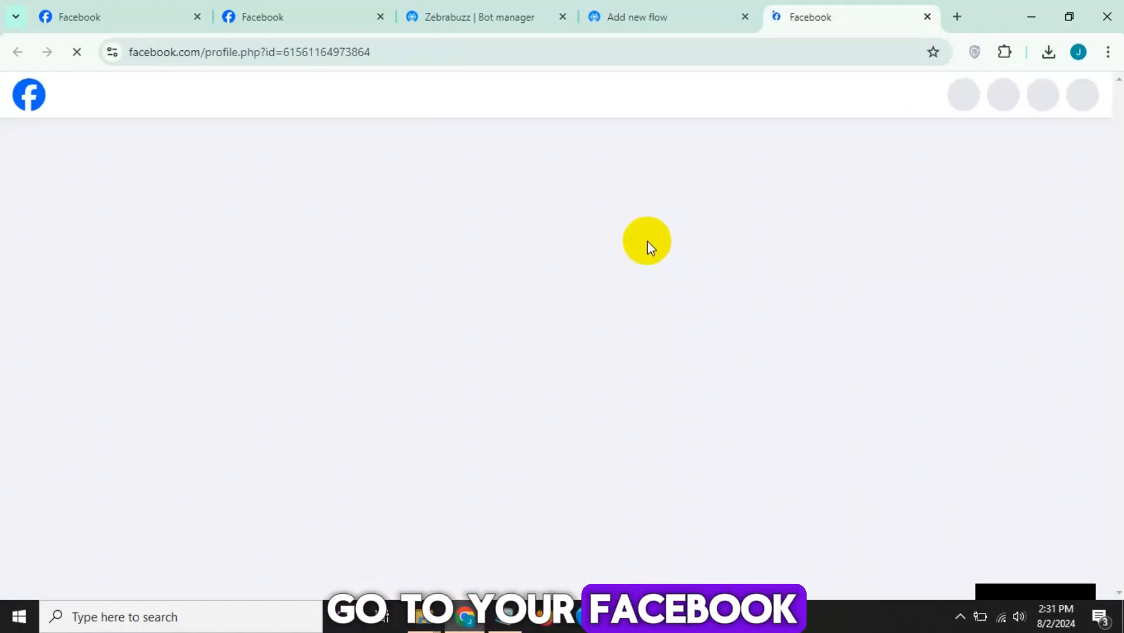
scroll(646, 242, "down", 3)
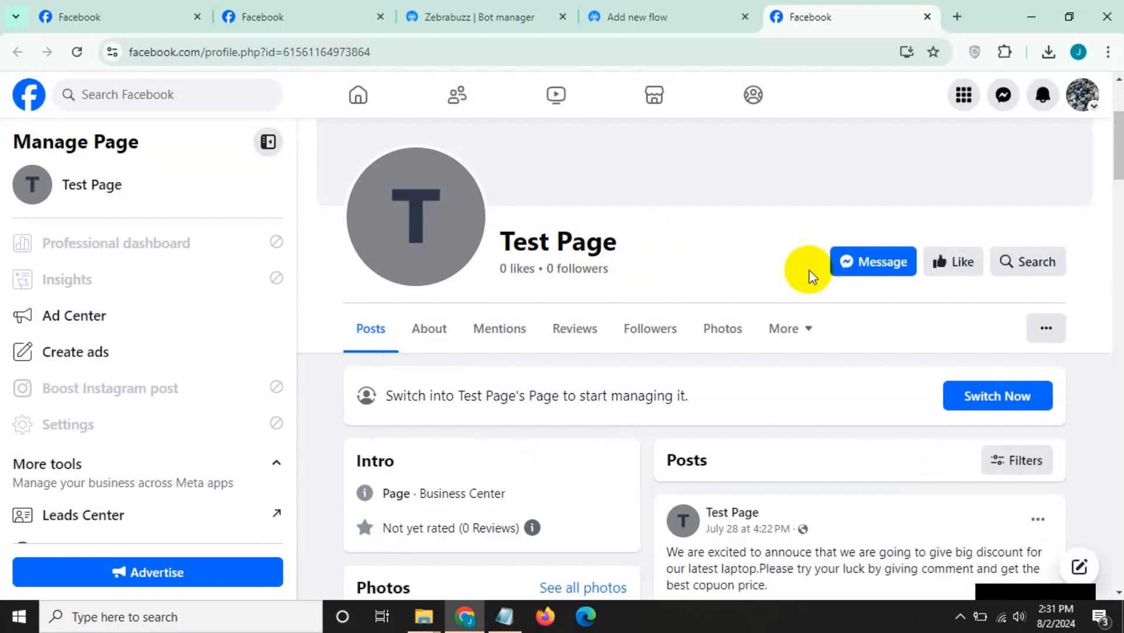
left_click(851, 269)
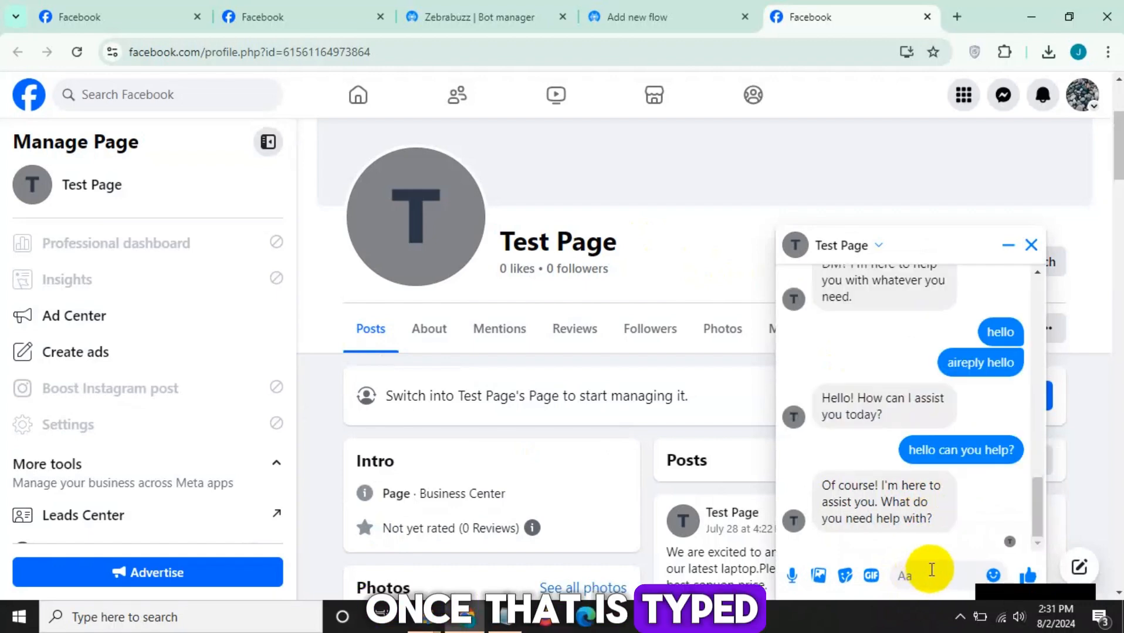
type("ecommerce")
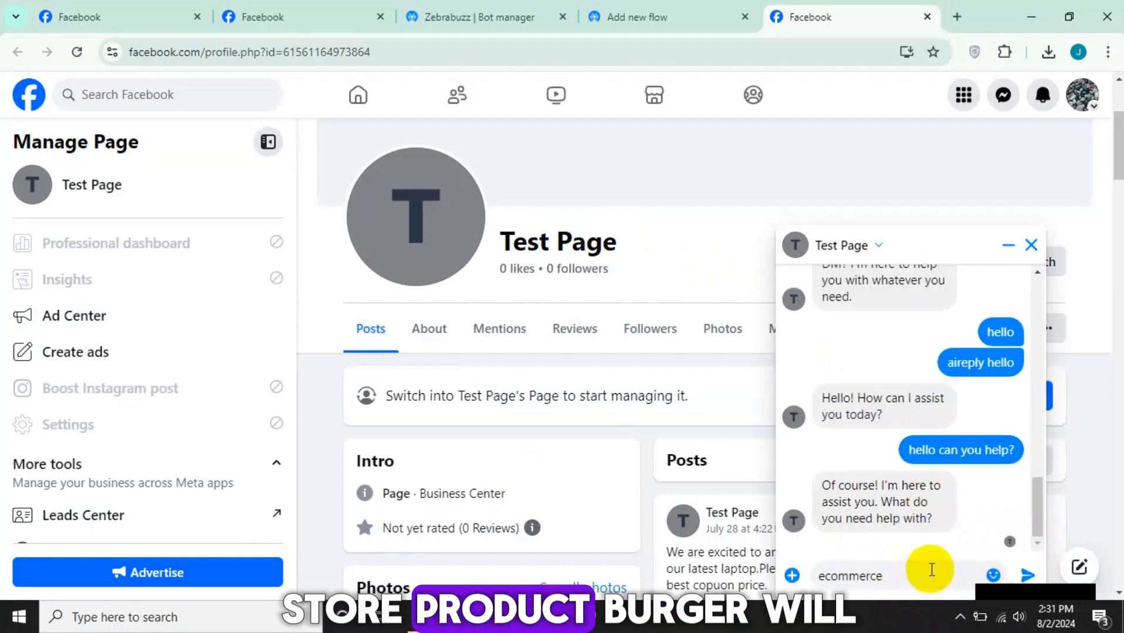
key("Return")
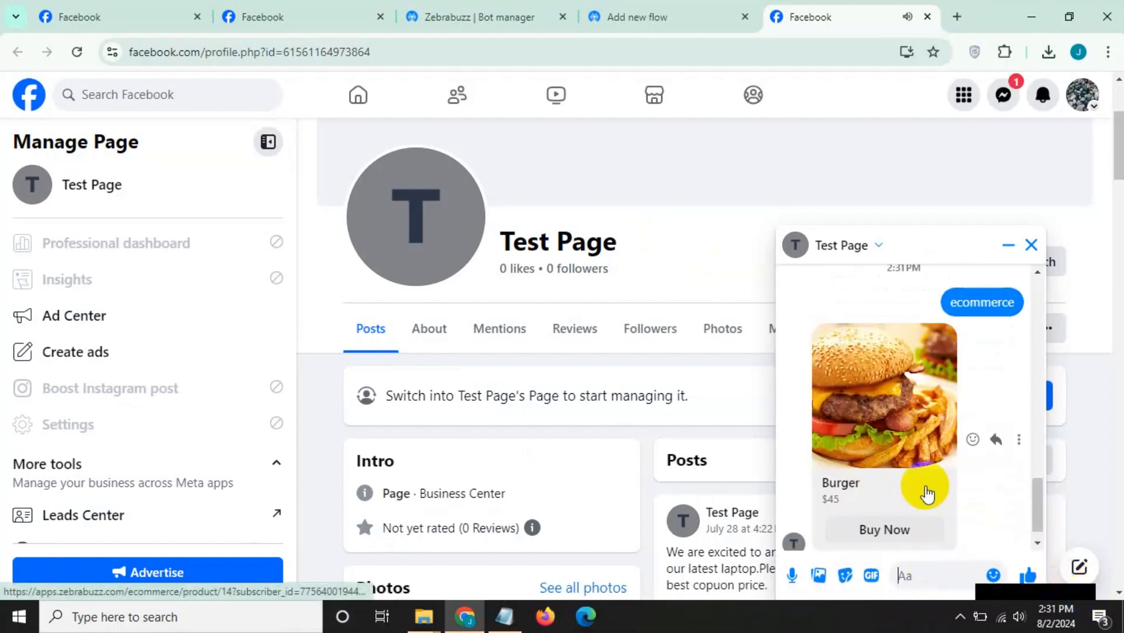
Open the Burger product from the bot's reply, review its details and buy it so the cart opens
left_click(852, 390)
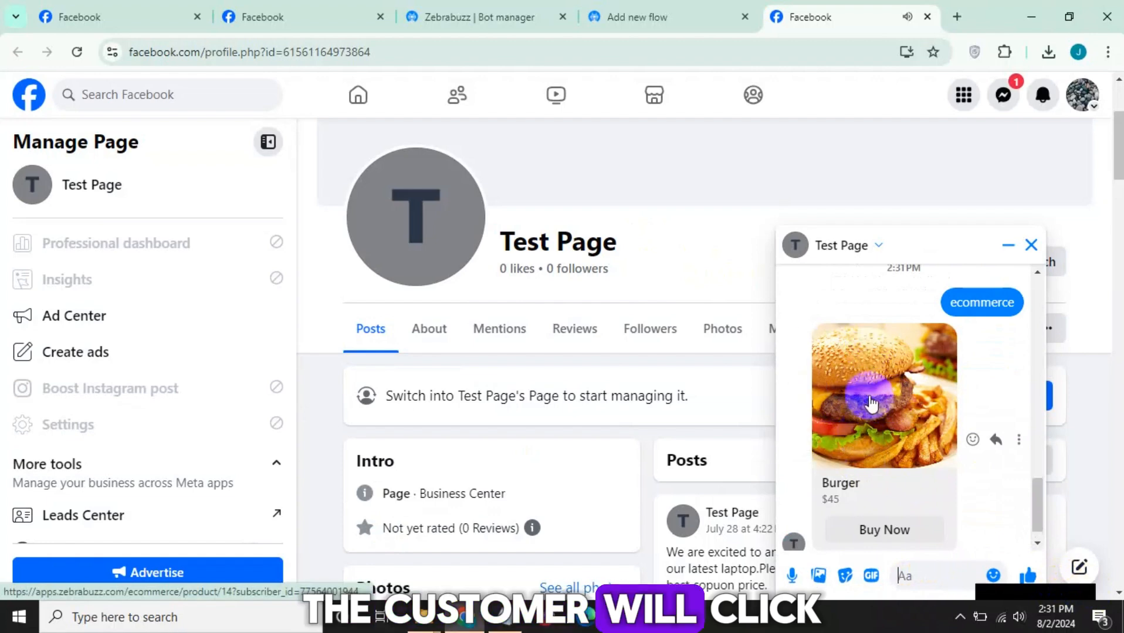
left_click(884, 530)
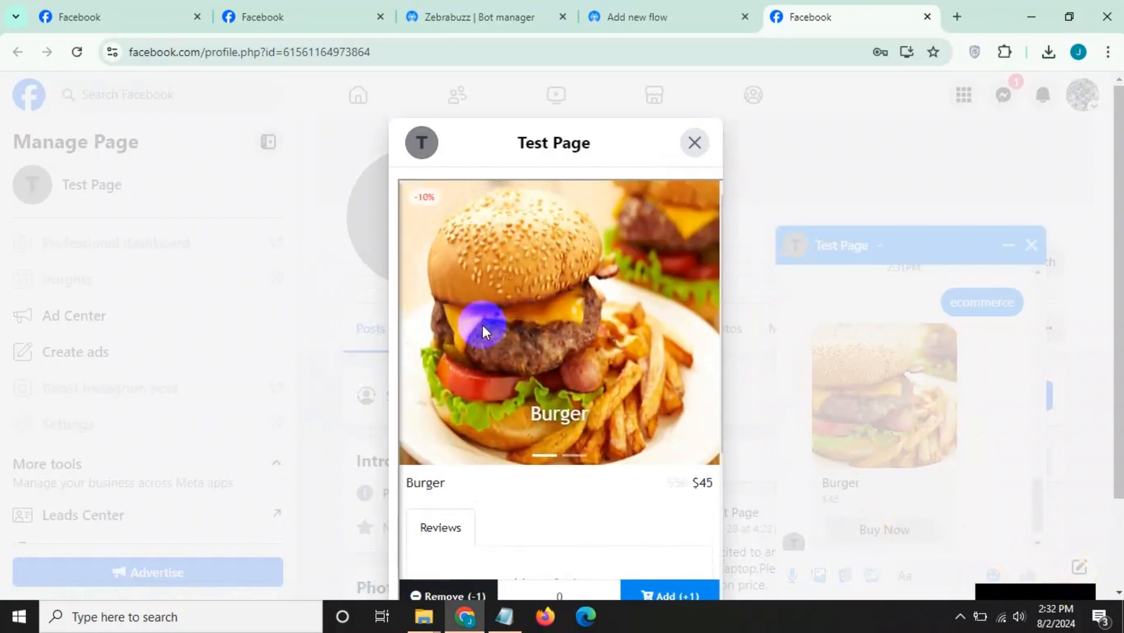
scroll(482, 328, "down", 3)
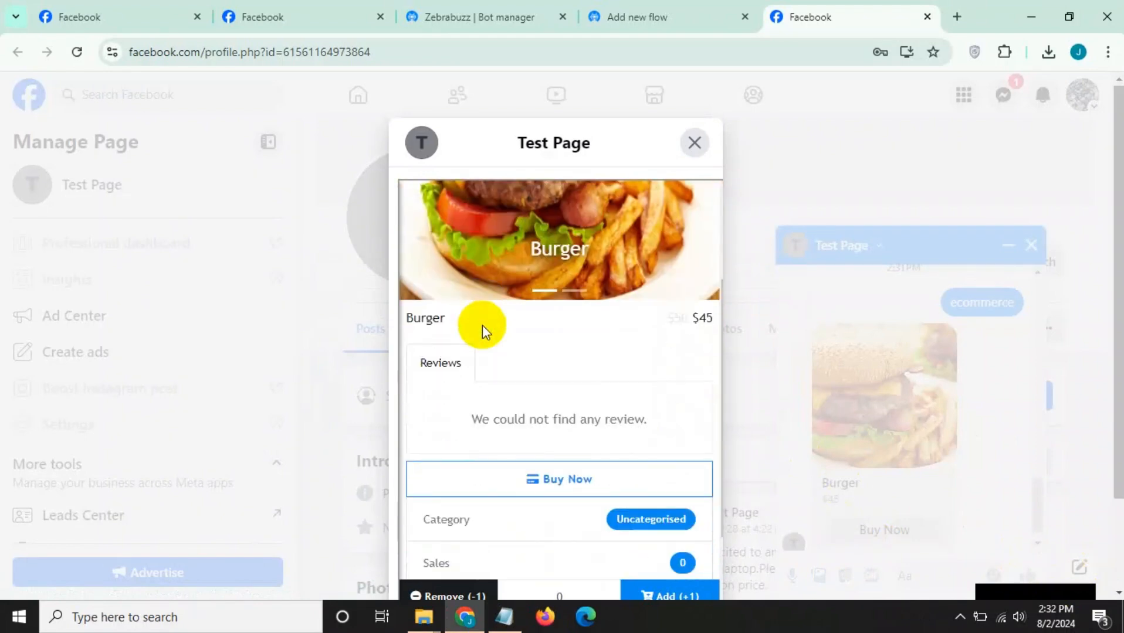
scroll(482, 325, "down", 1)
scroll(488, 374, "down", 5)
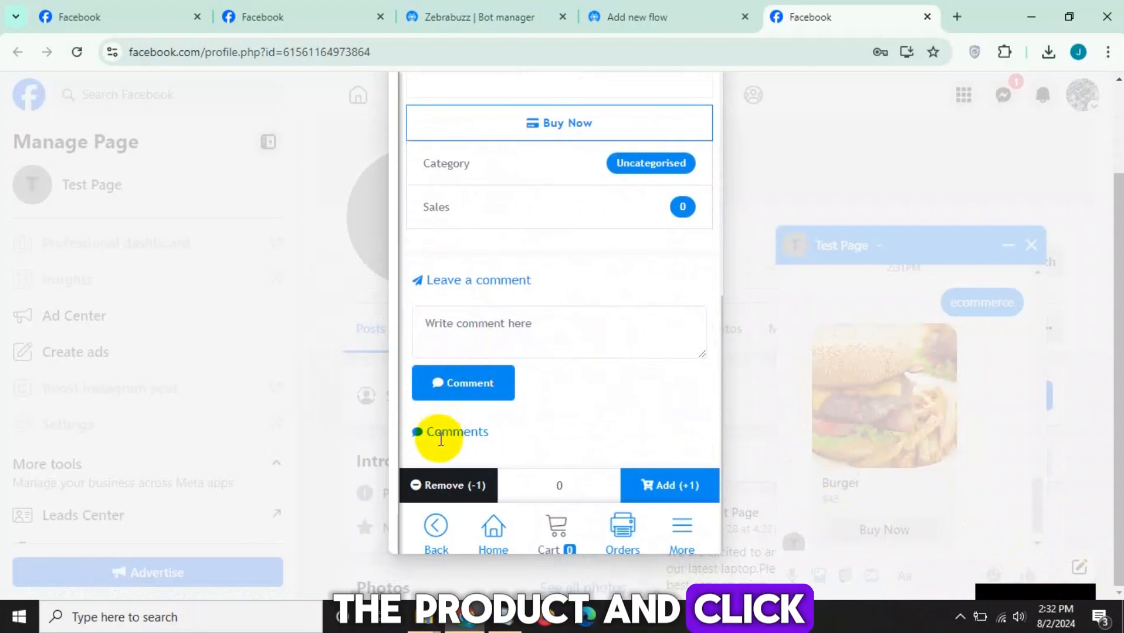
scroll(533, 369, "up", 3)
left_click(531, 290)
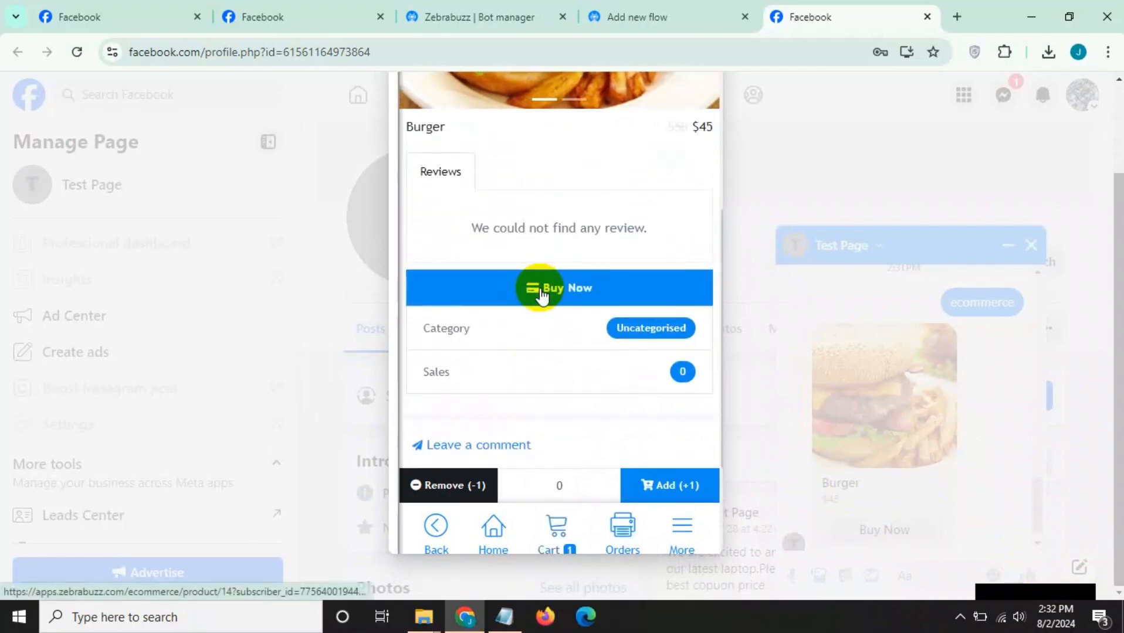
left_click(541, 290)
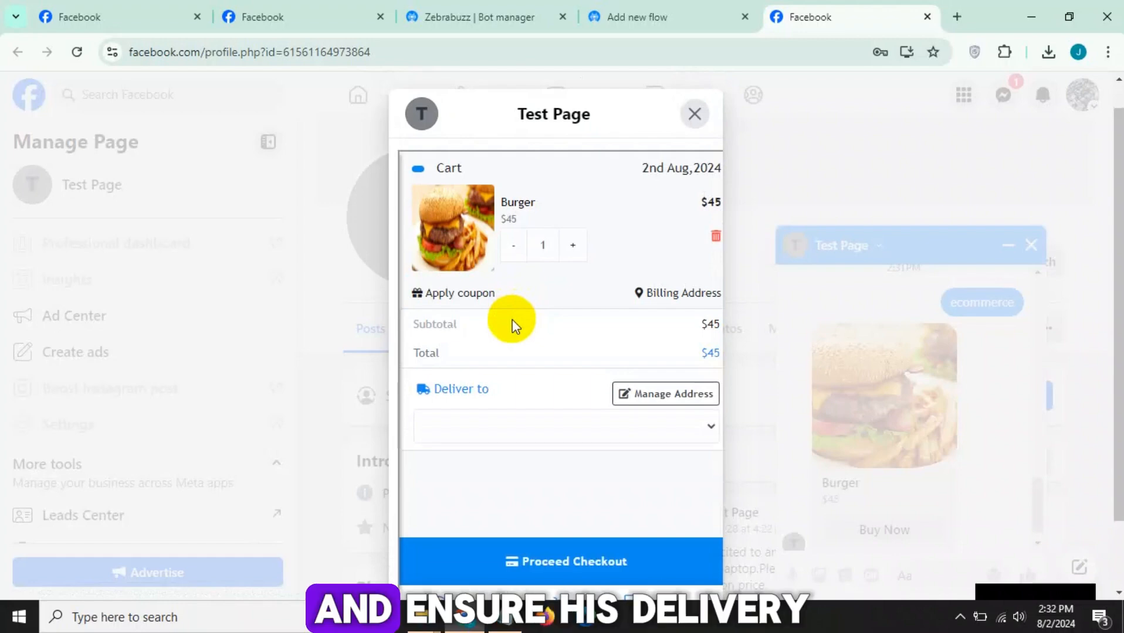
Try to check out the Burger order without a delivery address, and check the list of saved delivery addresses
scroll(516, 302, "down", 2)
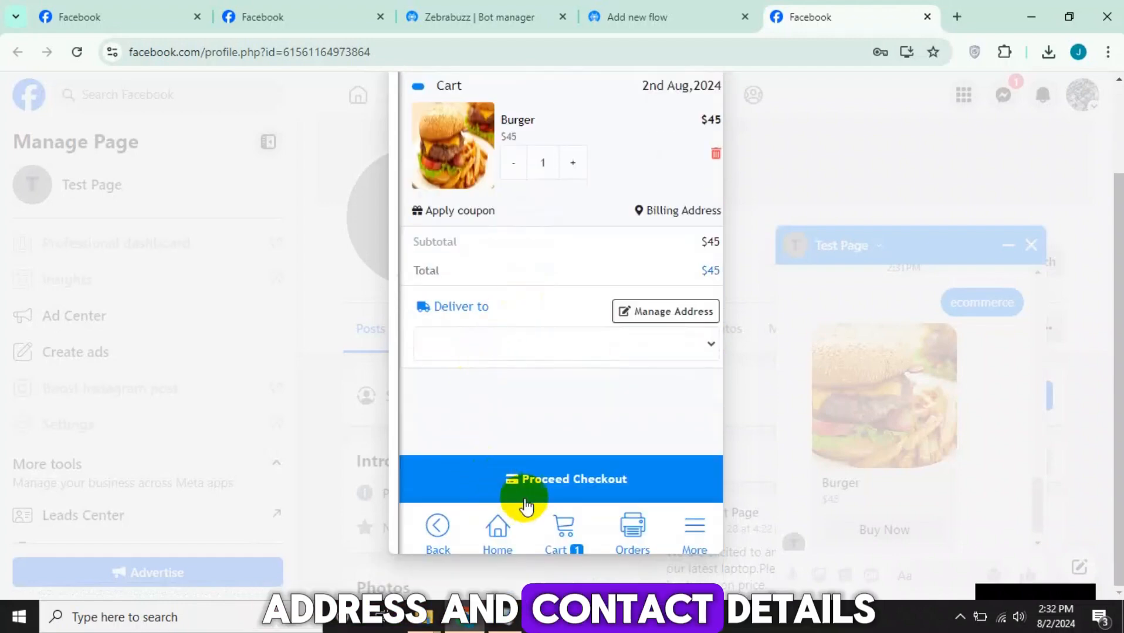
left_click(541, 480)
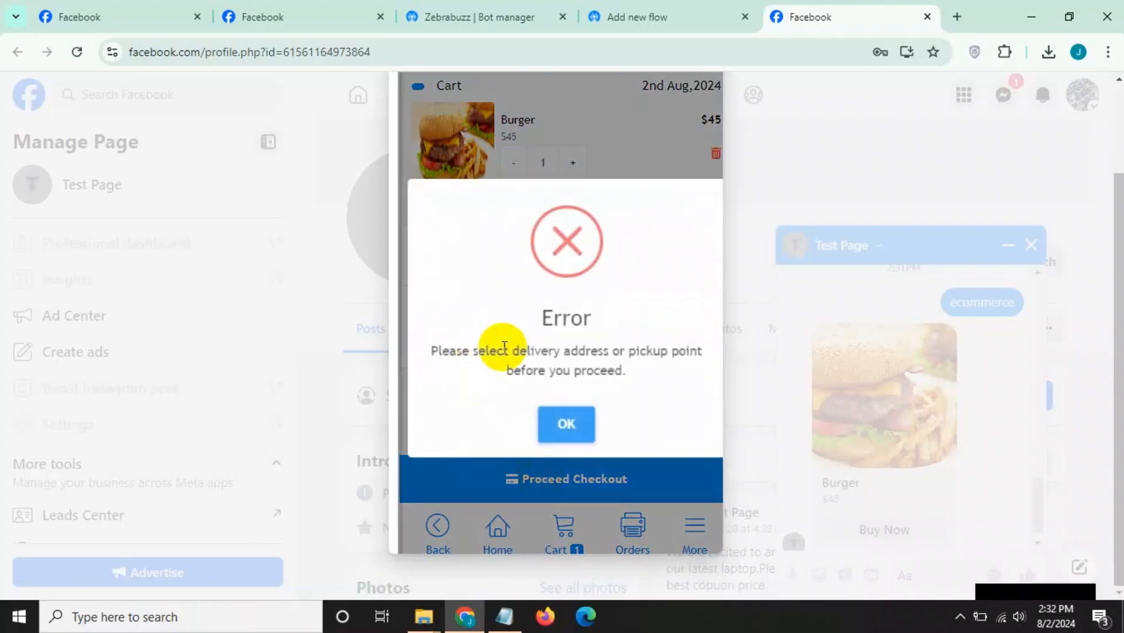
left_click_drag(545, 368, 622, 347)
left_click(557, 428)
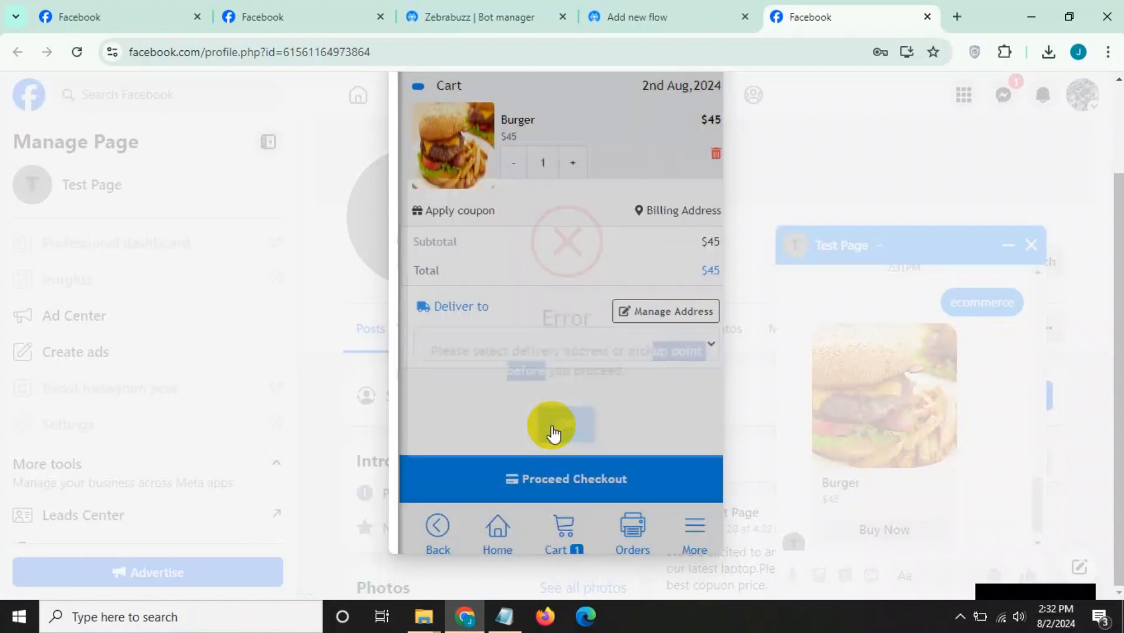
left_click(683, 356)
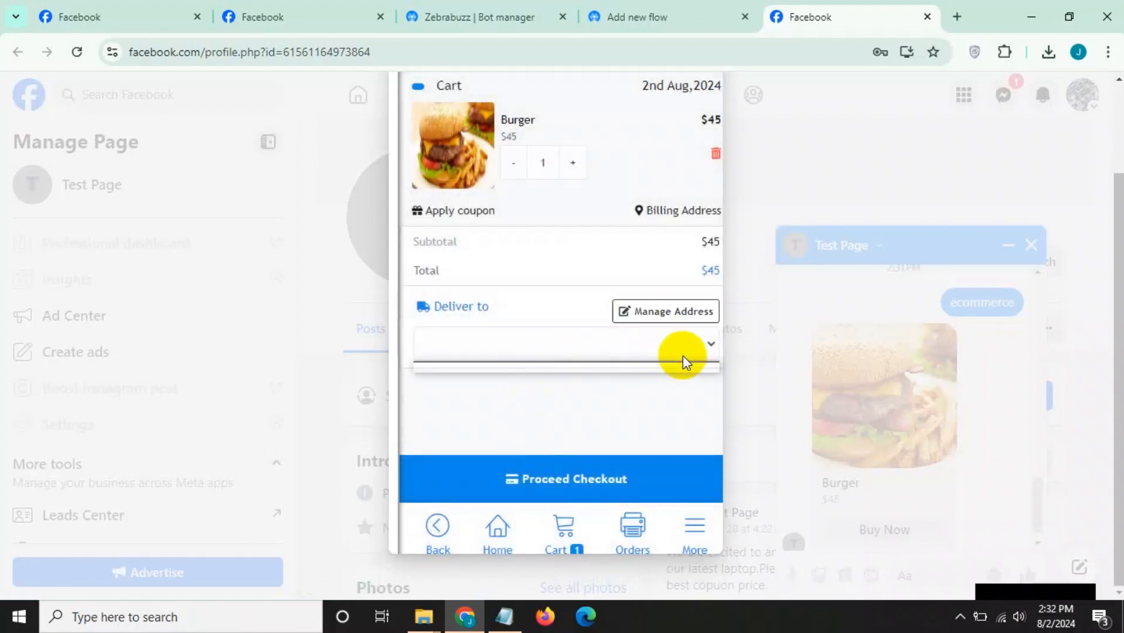
Add a delivery address titled test and fill in the customer's name, state, city and zip code
left_click(673, 310)
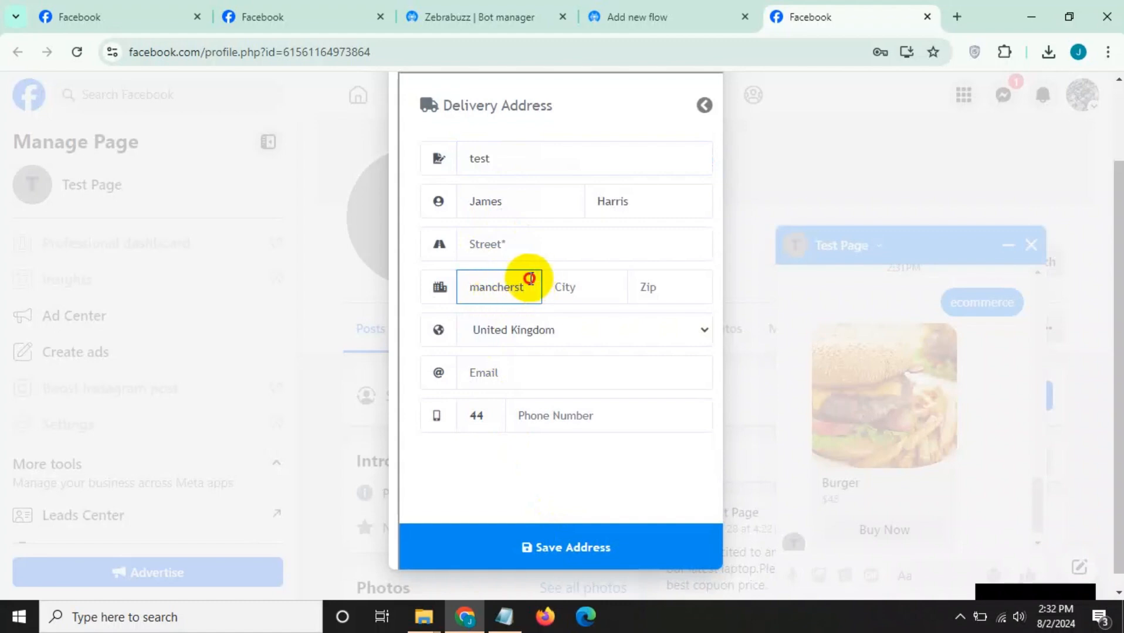
left_click_drag(530, 279, 446, 294)
left_click(592, 282)
type("egrg")
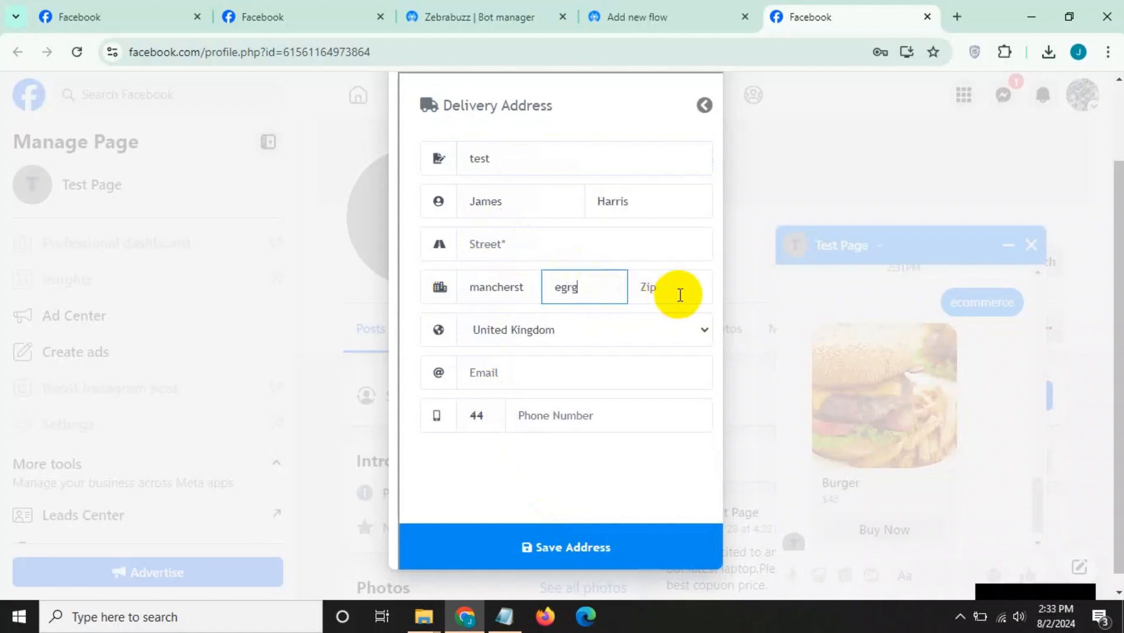
left_click(680, 295)
type("5343")
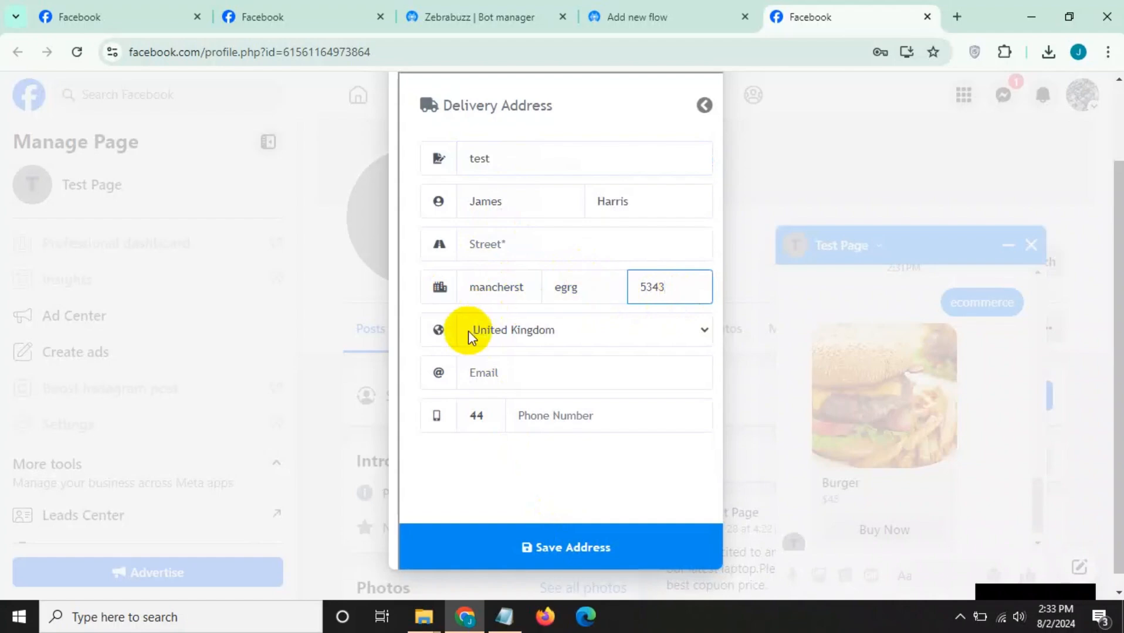
Complete the delivery address with the street, corrected state, customer's e-mail and phone number, and save it in the store and browser
scroll(473, 270, "down", 1)
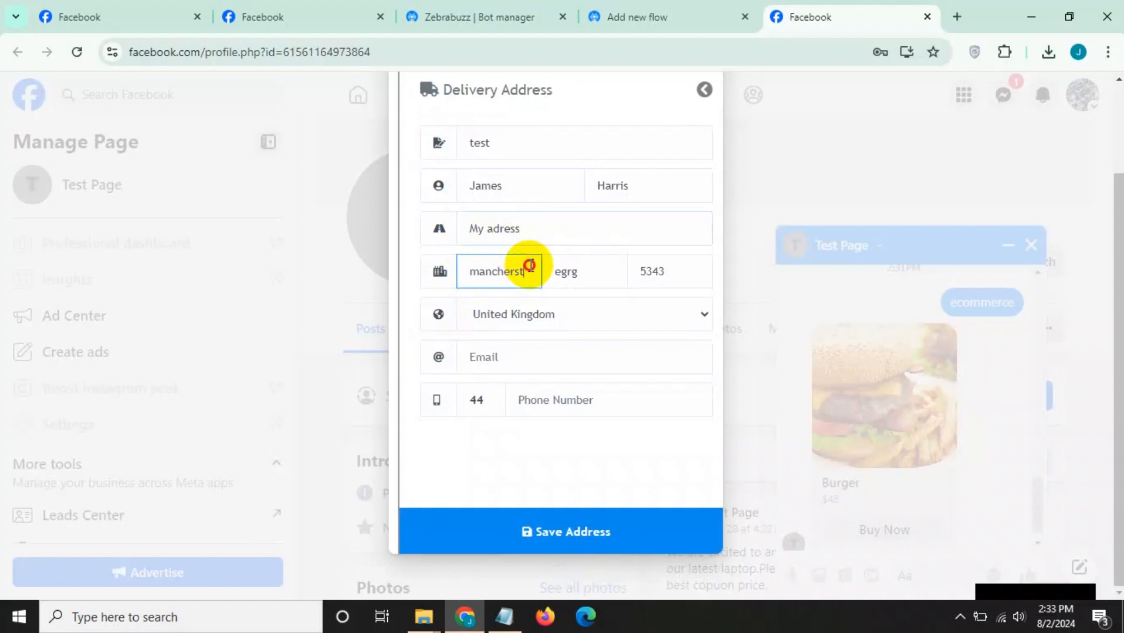
type("Man")
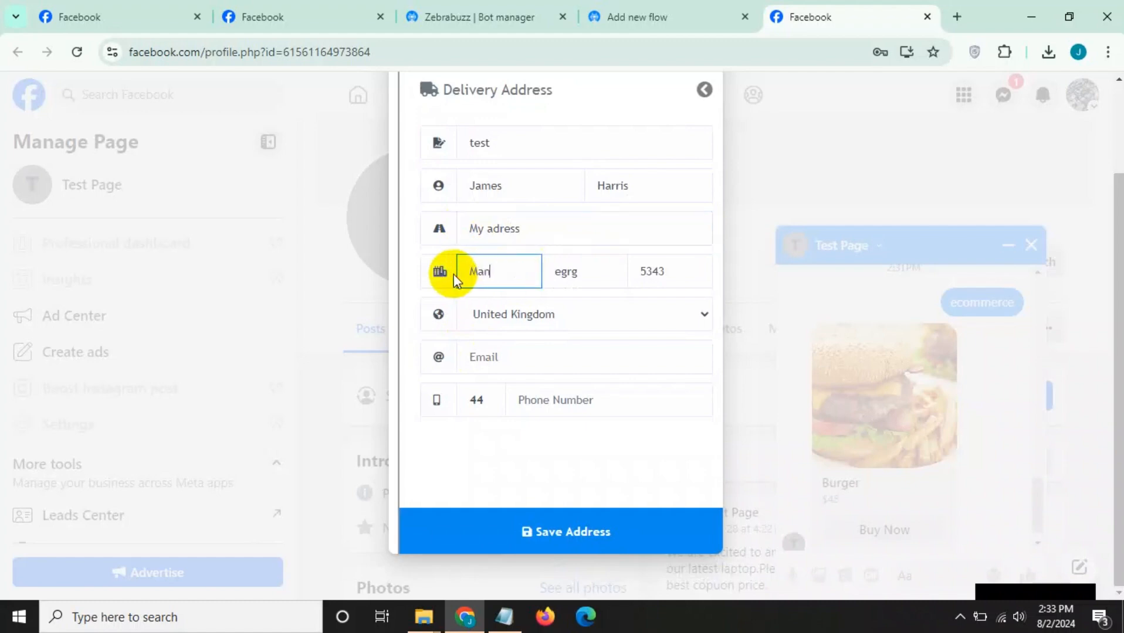
type("chester")
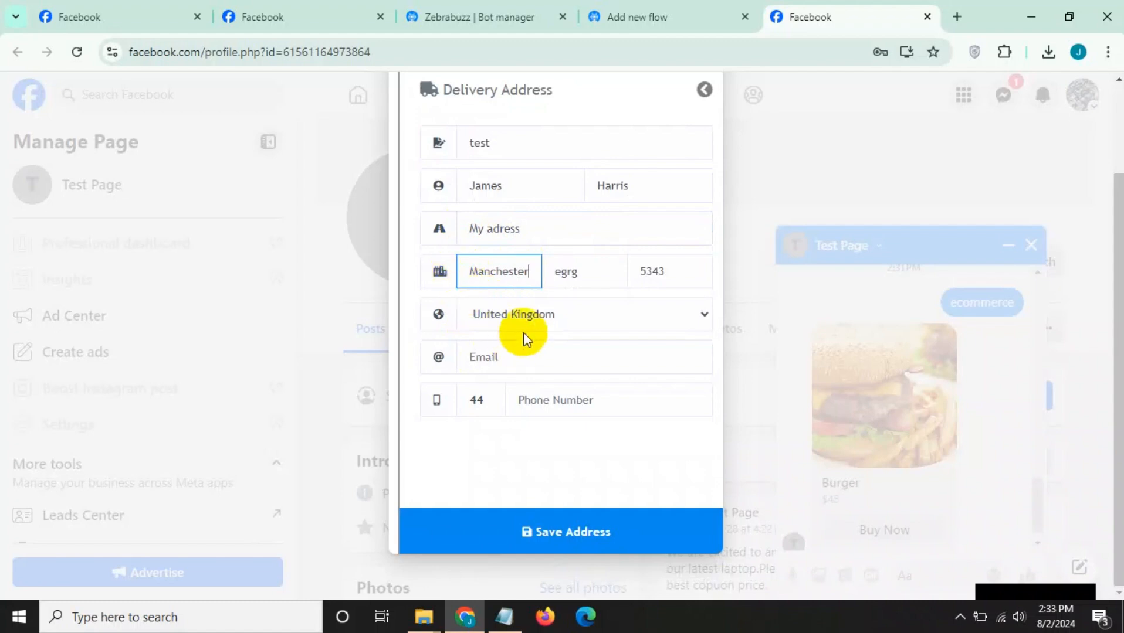
left_click(511, 350)
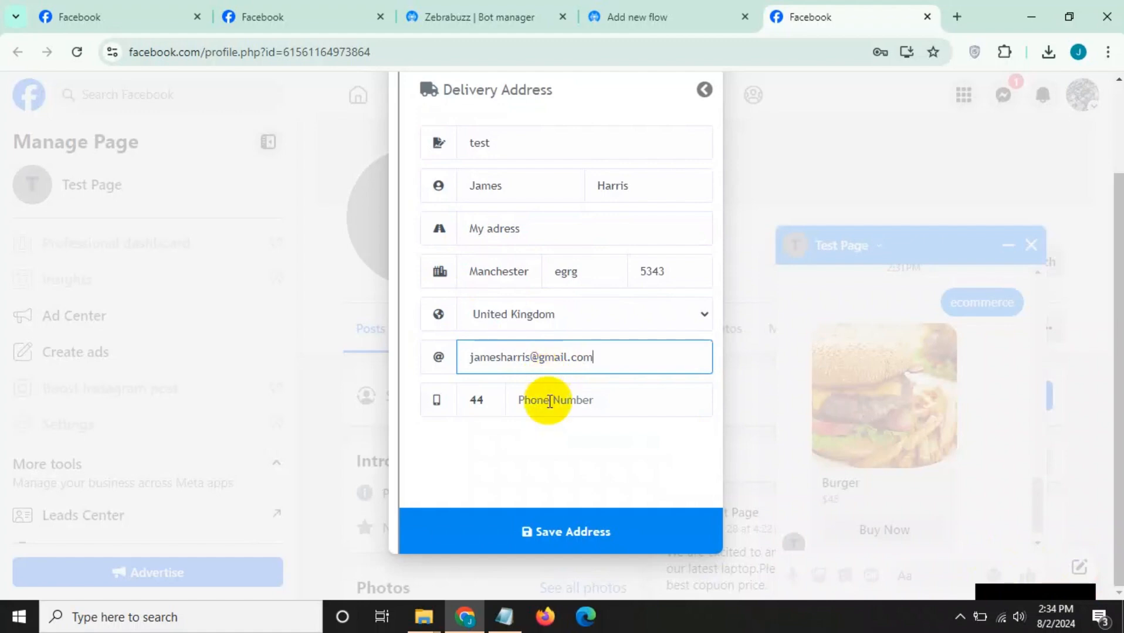
type("t45t45")
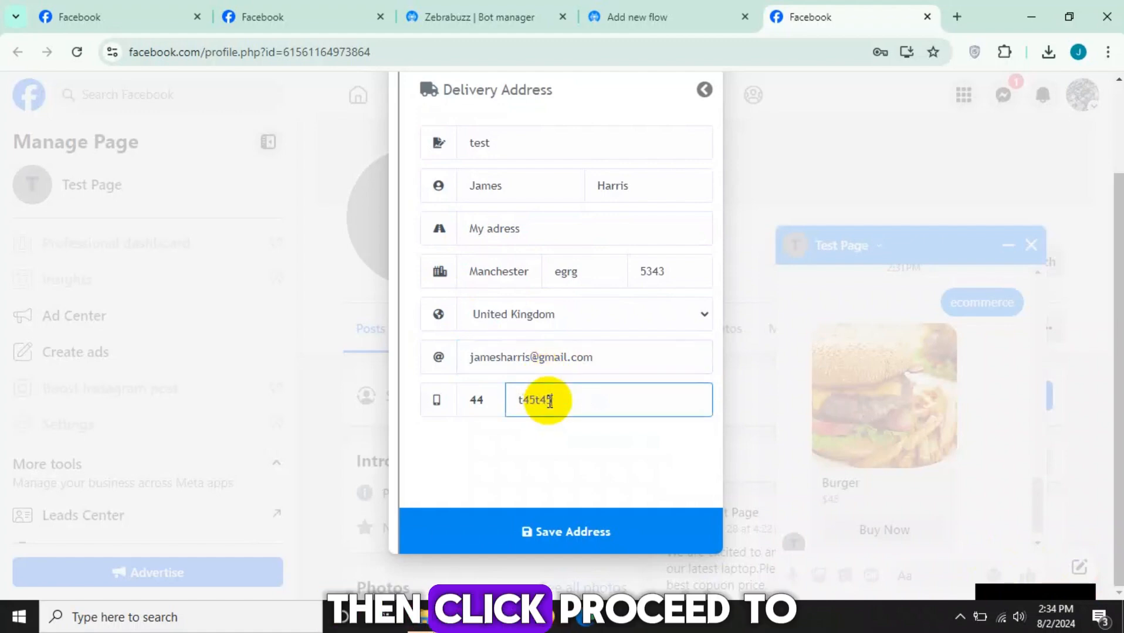
left_click(525, 532)
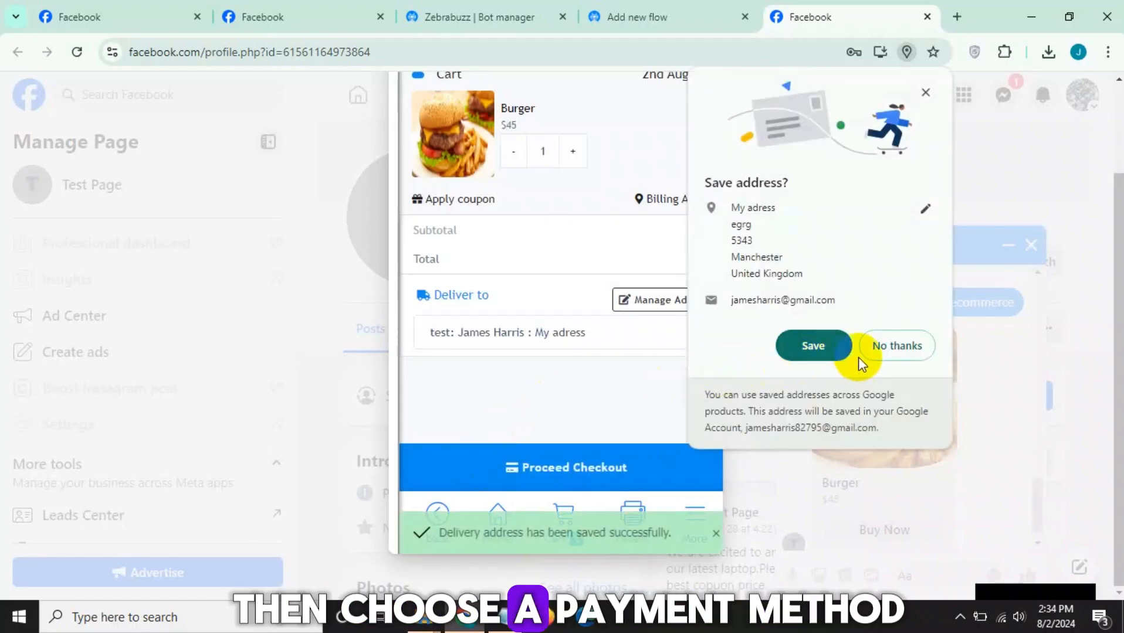
left_click(836, 343)
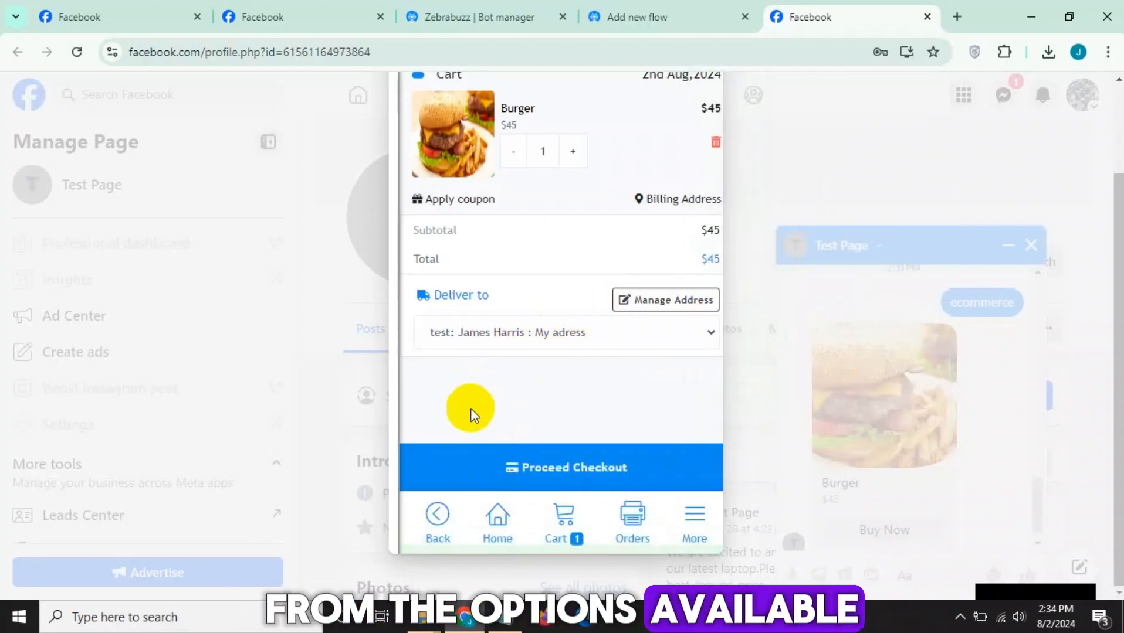
Check out the Burger order with Cash on Delivery and review the order confirmation
left_click(514, 467)
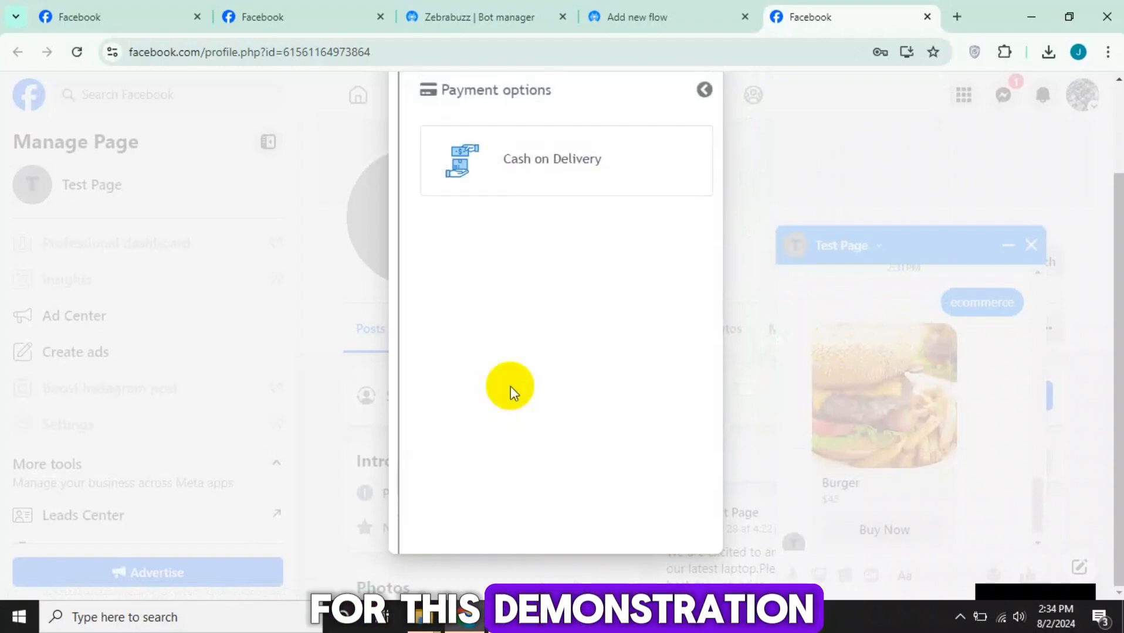
left_click(509, 181)
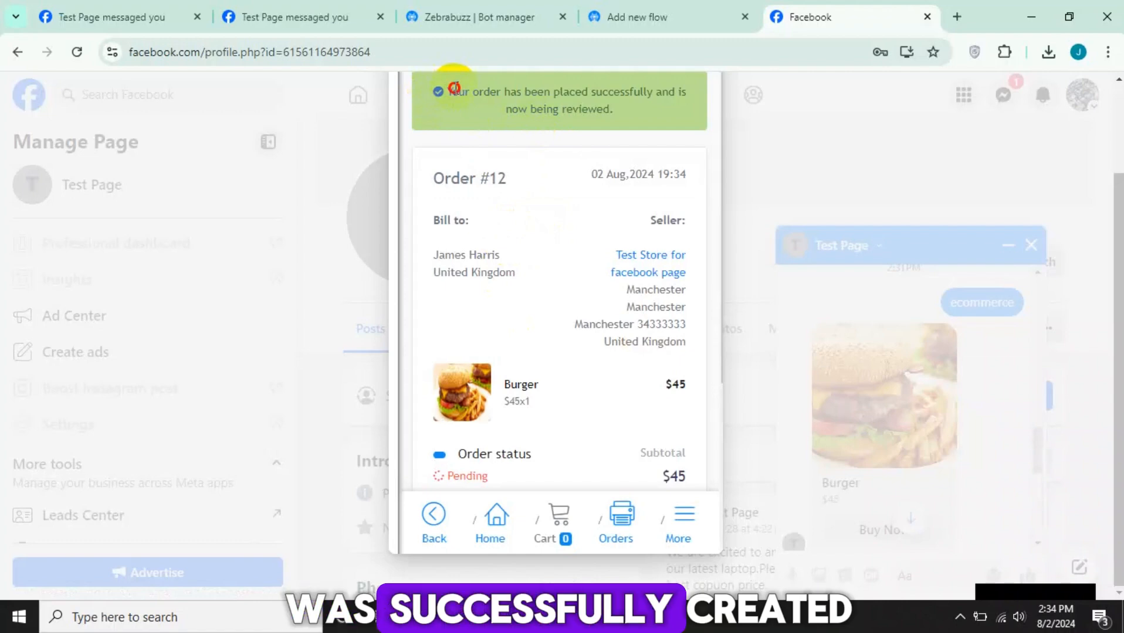
left_click_drag(451, 92, 635, 95)
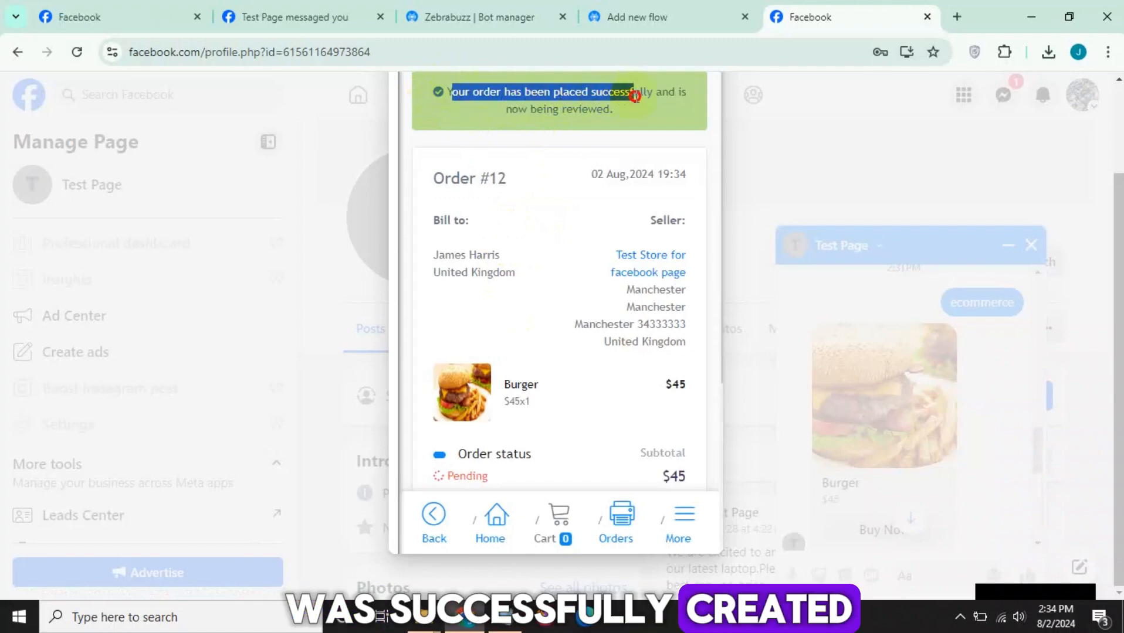
Read through the placed Burger order's status, payment method and delivery details
left_click(559, 132)
scroll(489, 204, "down", 1)
scroll(484, 211, "down", 3)
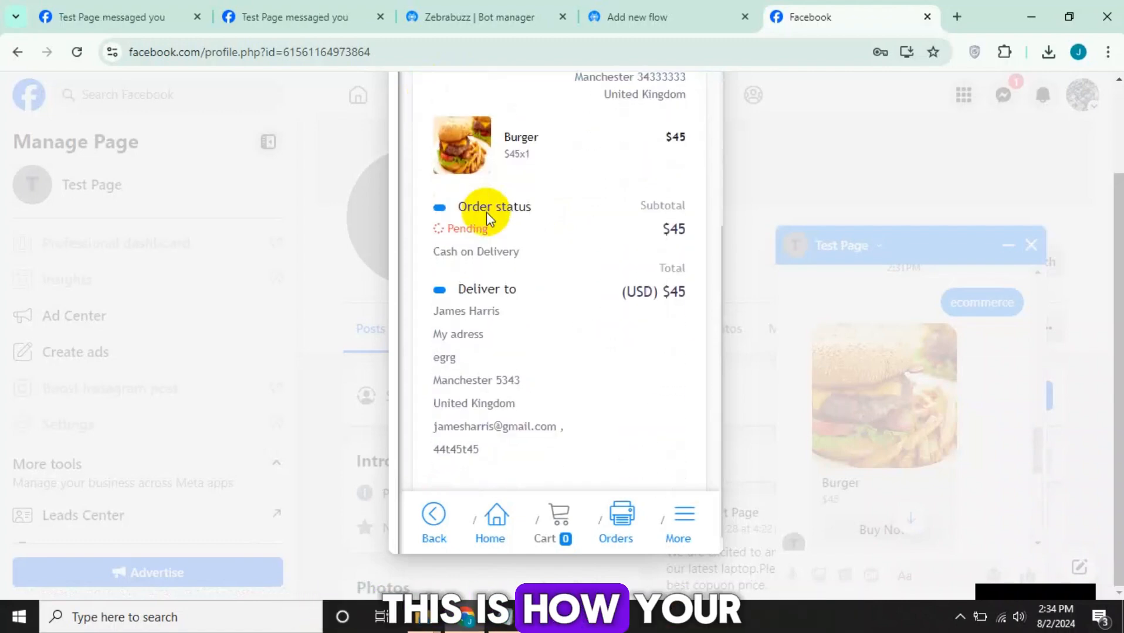
scroll(547, 320, "up", 4)
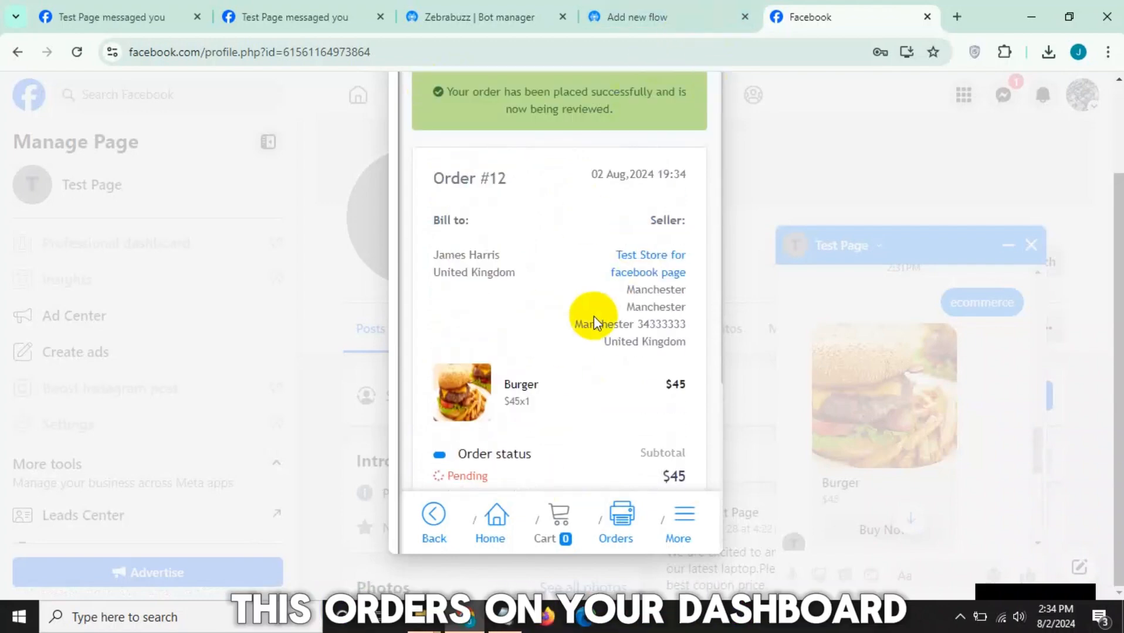
Switch to the Zebrabuzz bot manager, reload Test Page's bot settings, and open the Ecommerce store section
left_click(471, 7)
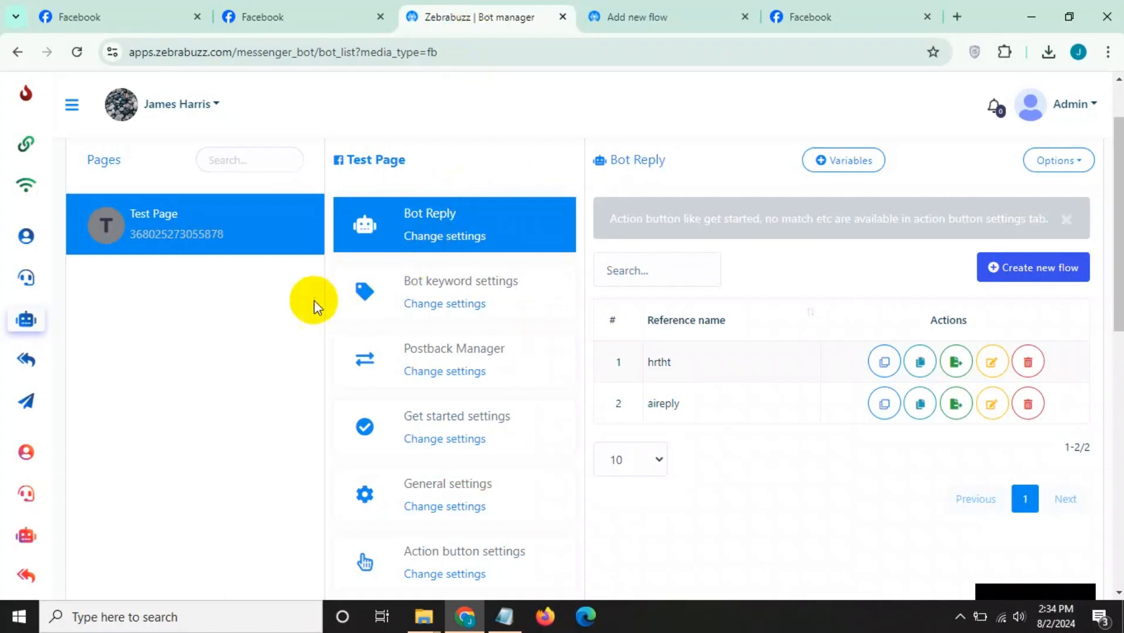
left_click(254, 223)
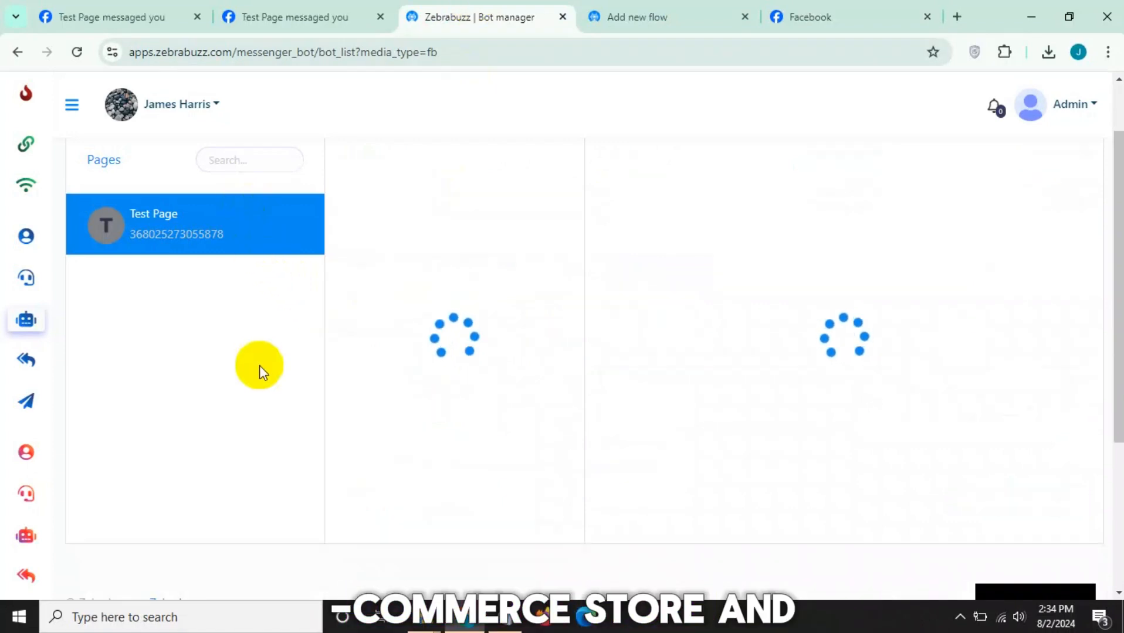
scroll(260, 366, "down", 7)
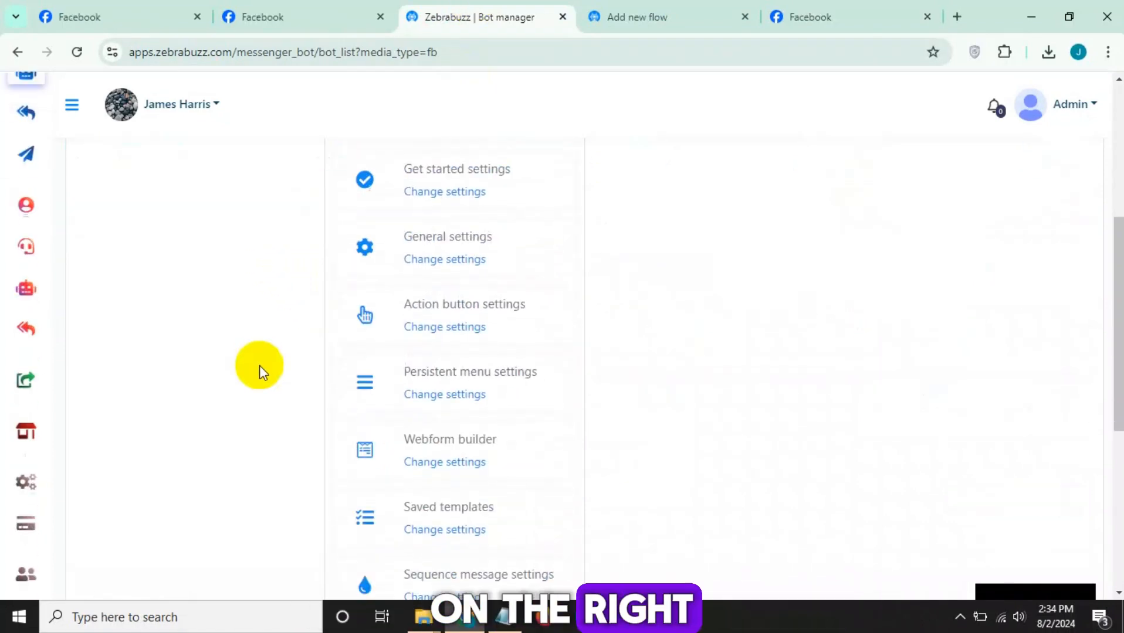
scroll(259, 366, "up", 5)
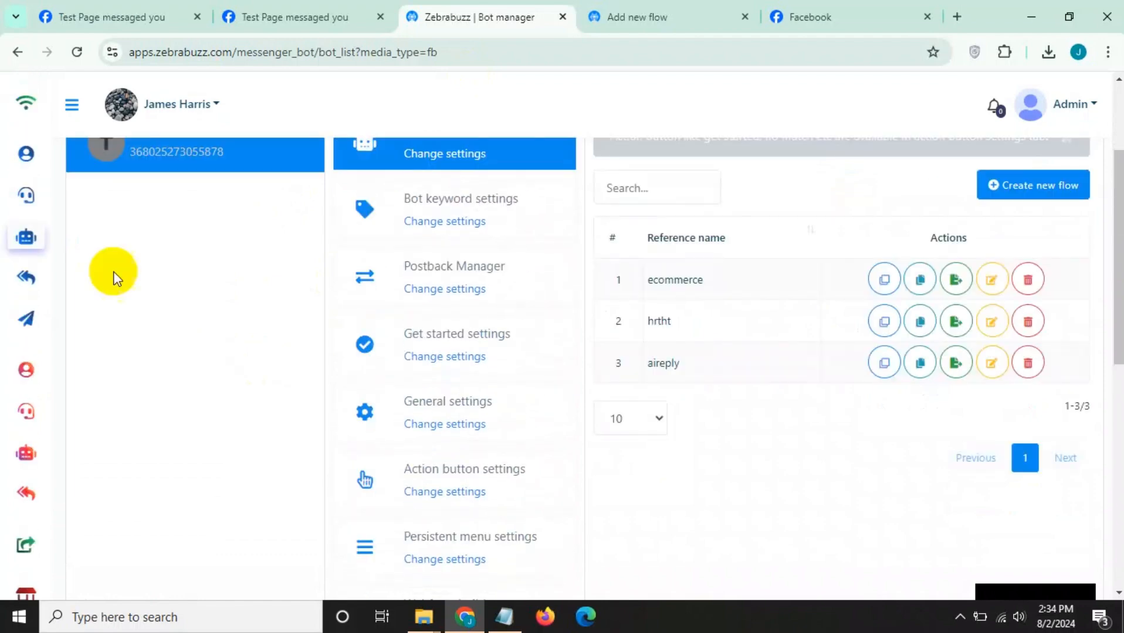
left_click(71, 112)
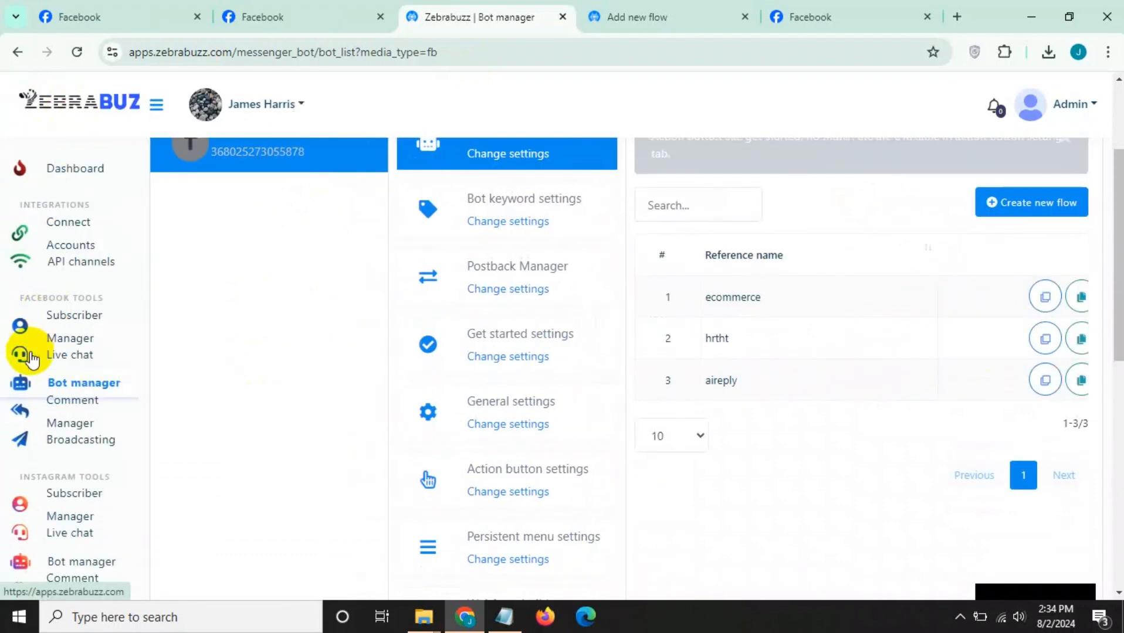
scroll(91, 449, "down", 4)
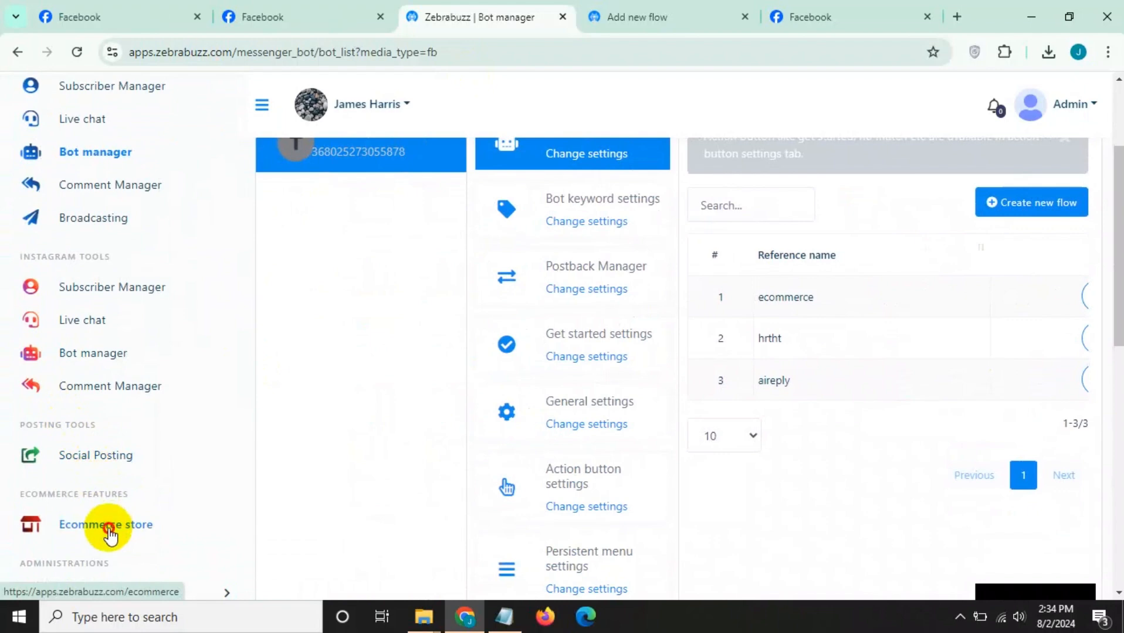
left_click(109, 530)
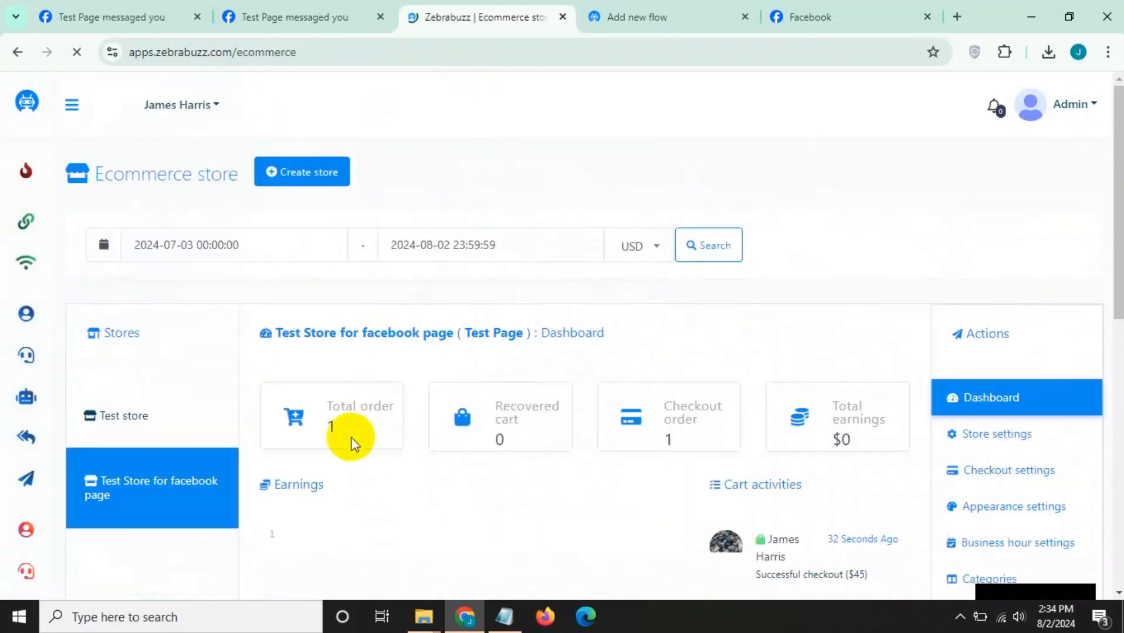
Look over the dashboard of Test Store for facebook page and open its list of orders
scroll(371, 436, "down", 3)
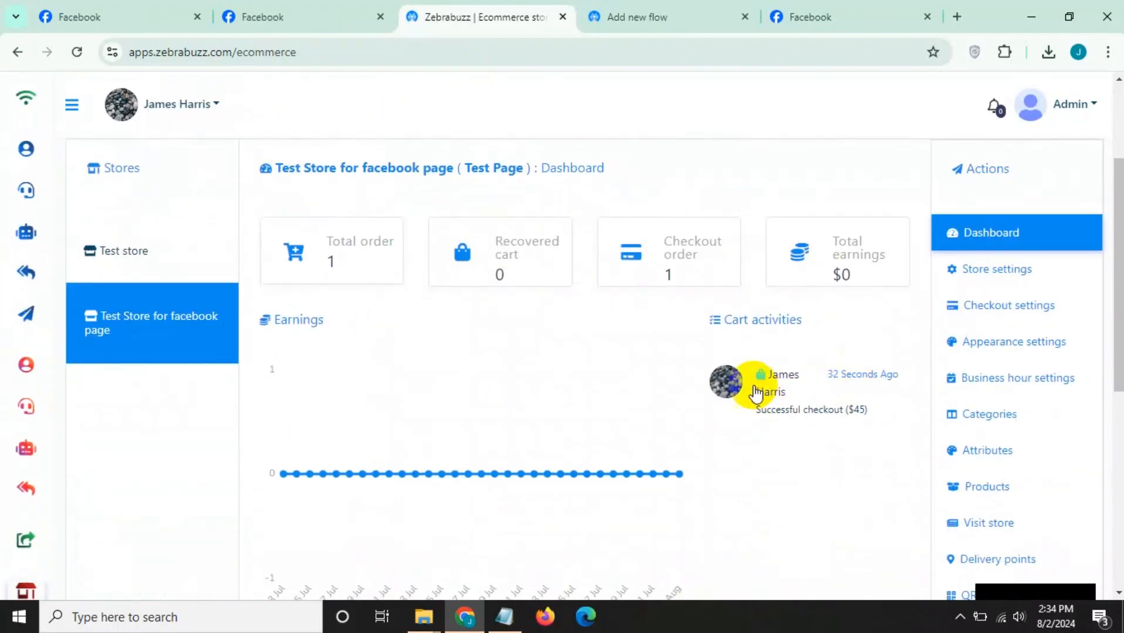
scroll(835, 471, "down", 3)
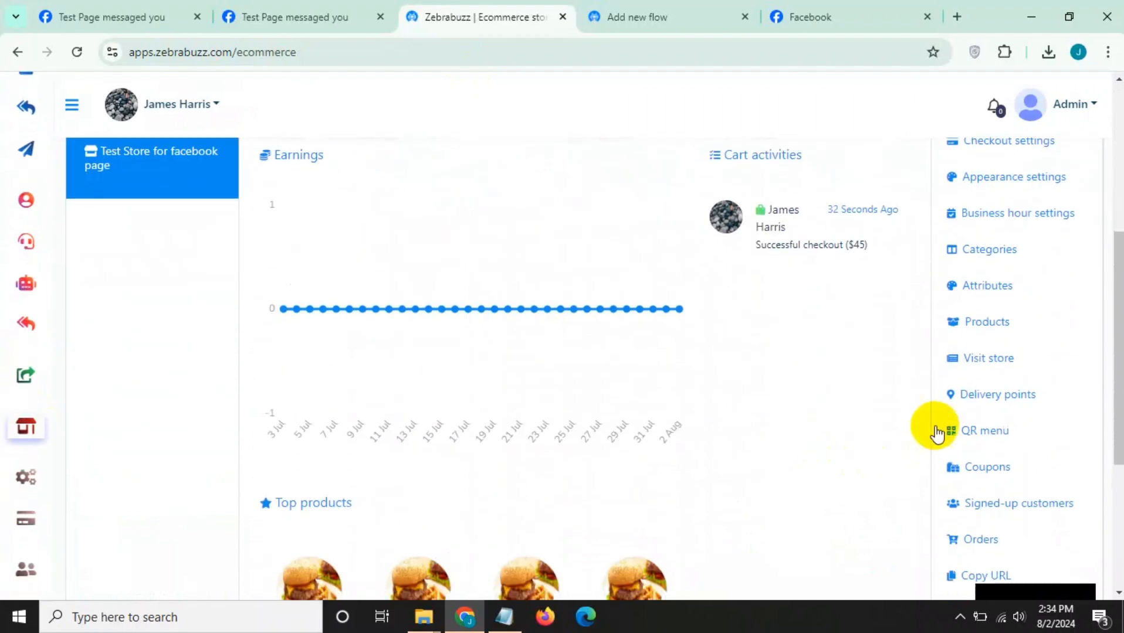
scroll(911, 421, "down", 2)
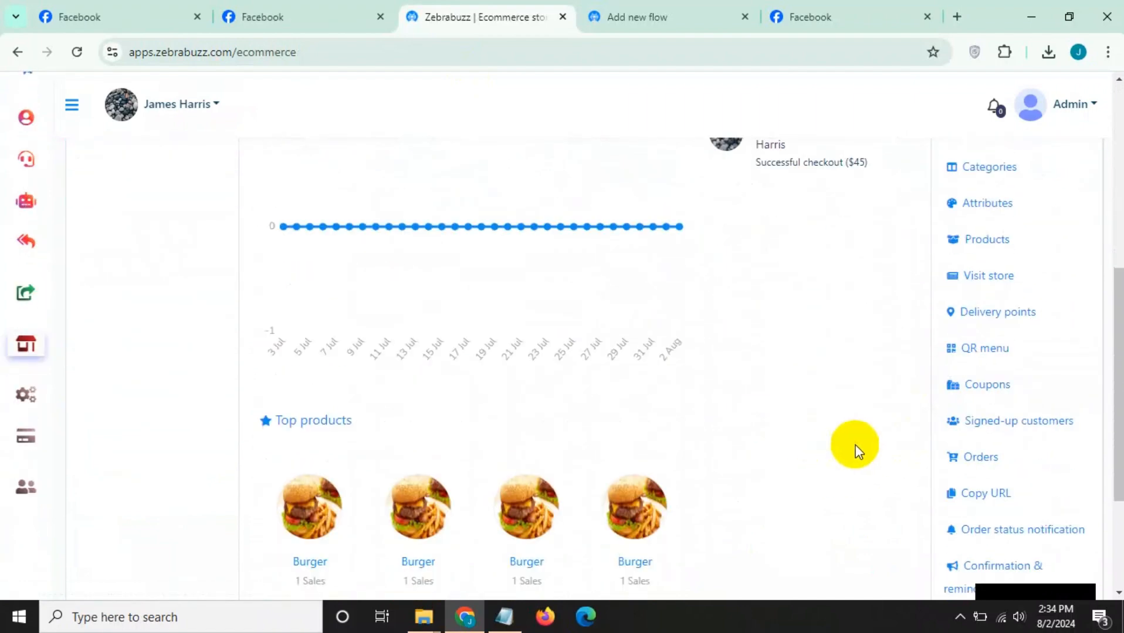
scroll(916, 433, "down", 2)
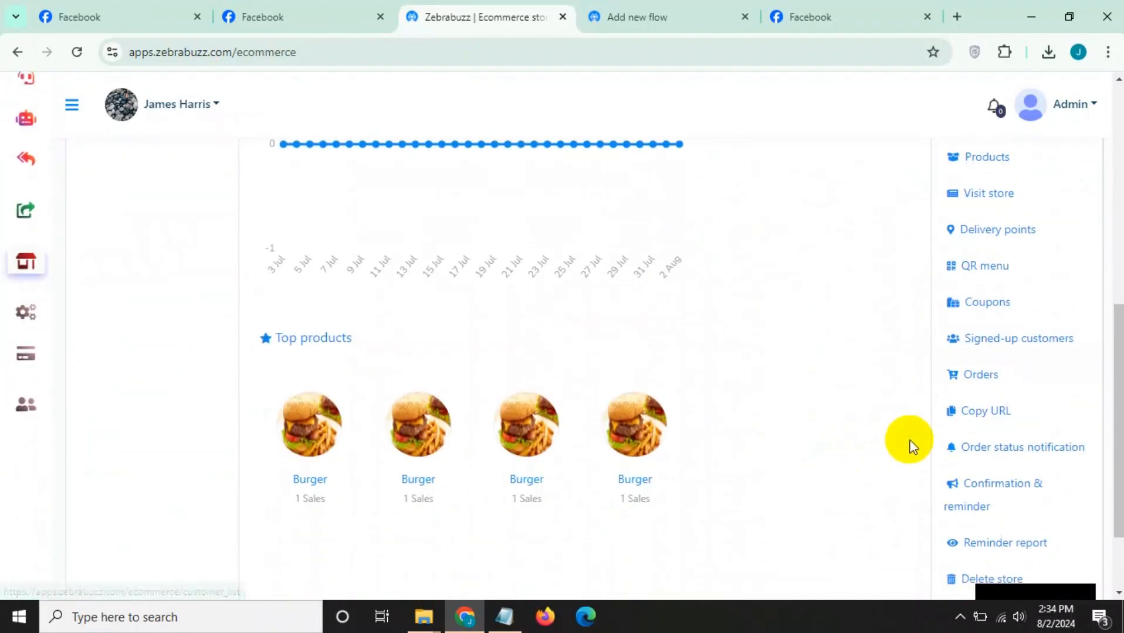
left_click(979, 375)
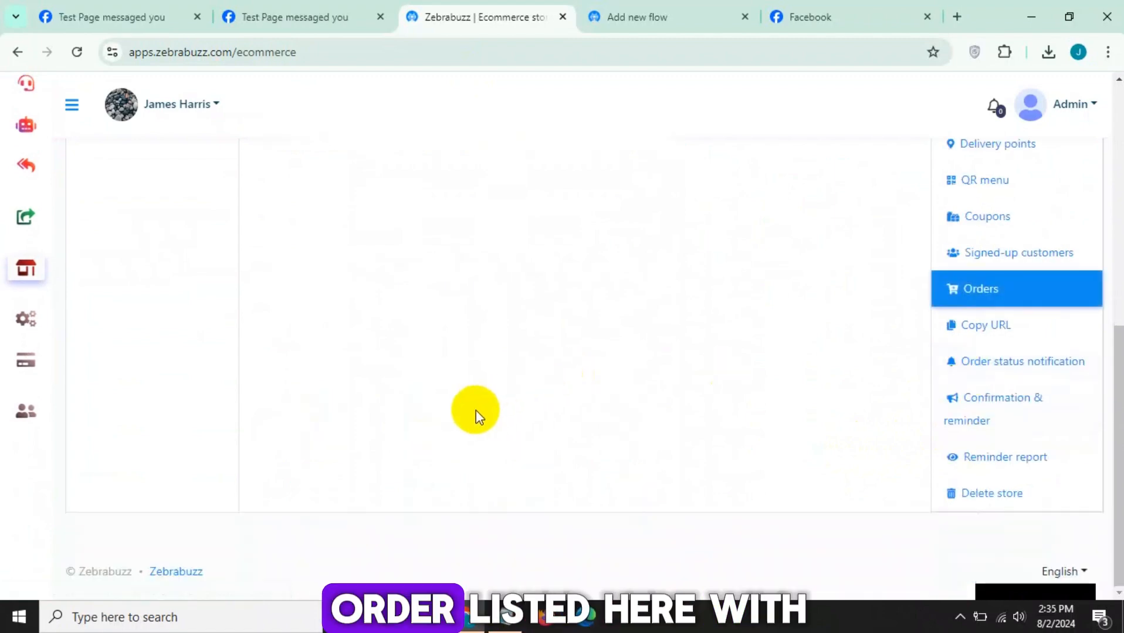
scroll(476, 410, "up", 3)
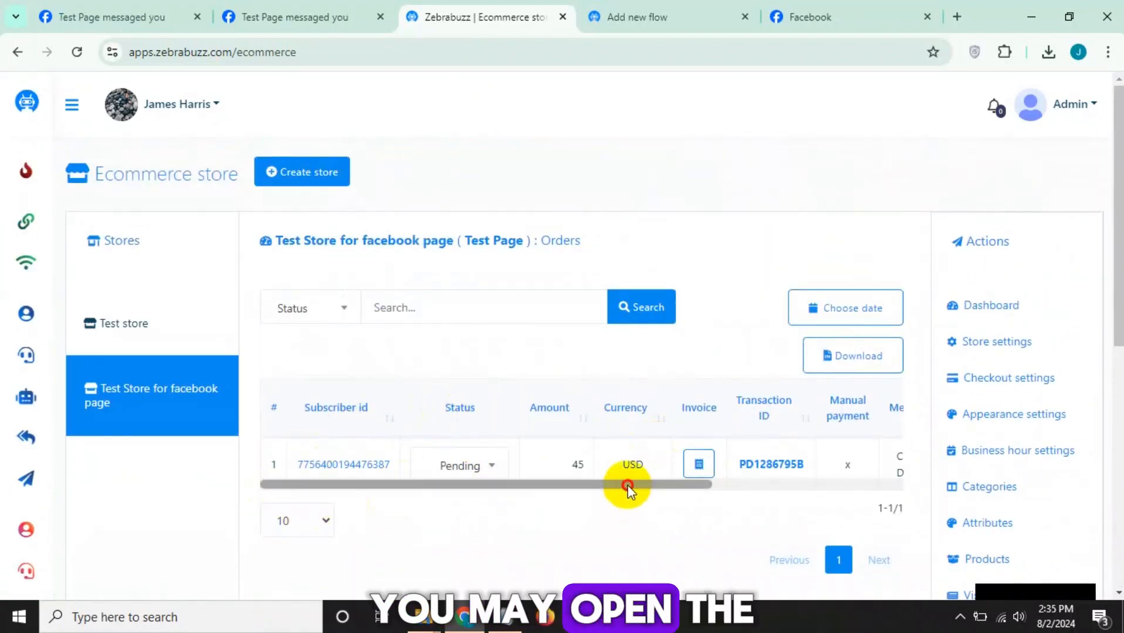
left_click_drag(629, 485, 523, 498)
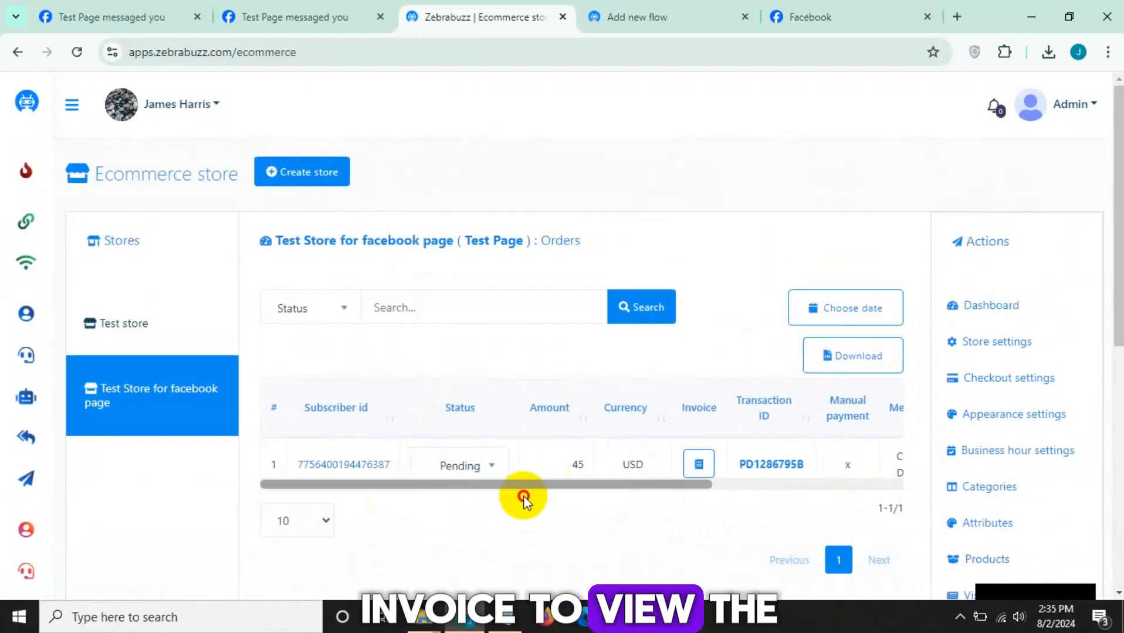
Change the Burger order's status to Approved with the note "thanks for your order", submit it, and dismiss the update confirmation
left_click(446, 463)
scroll(444, 461, "down", 3)
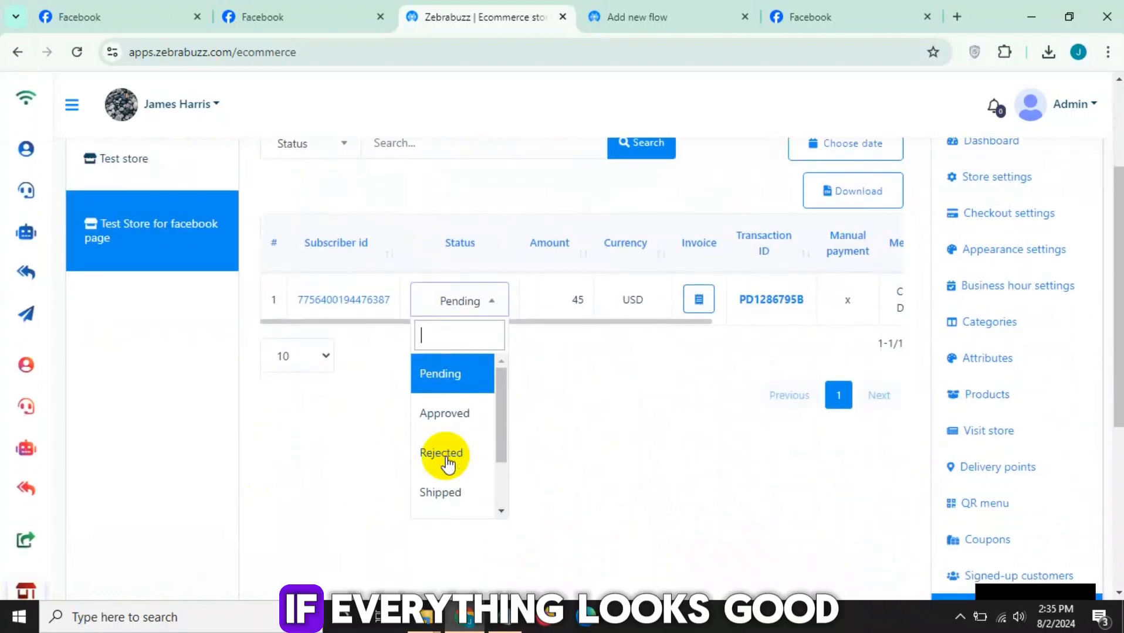
left_click(453, 415)
left_click(441, 299)
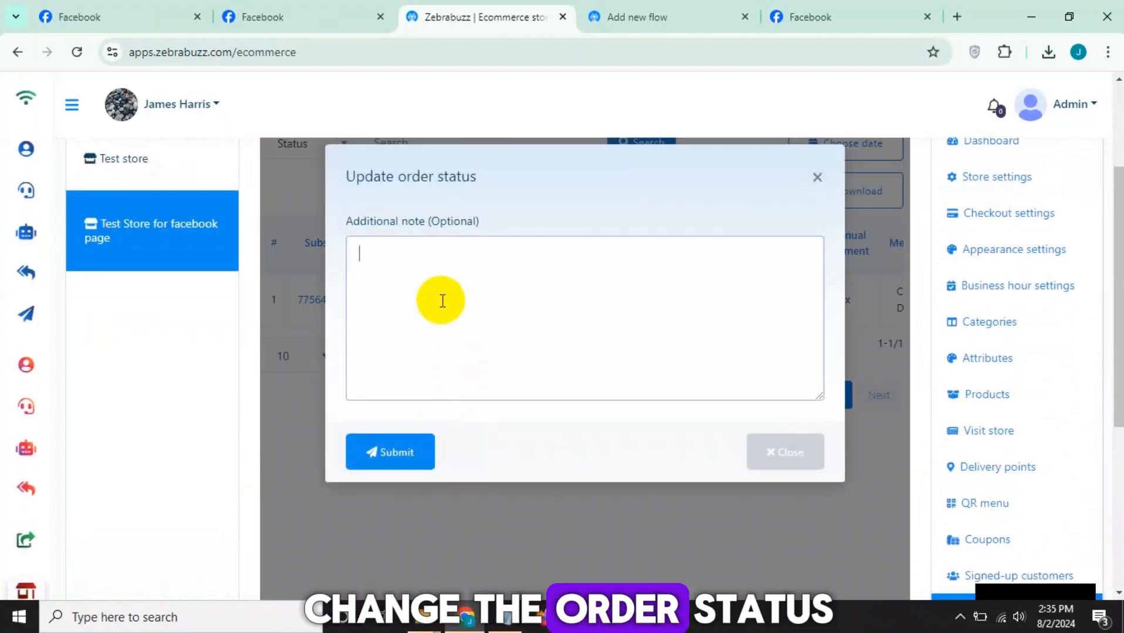
type("than")
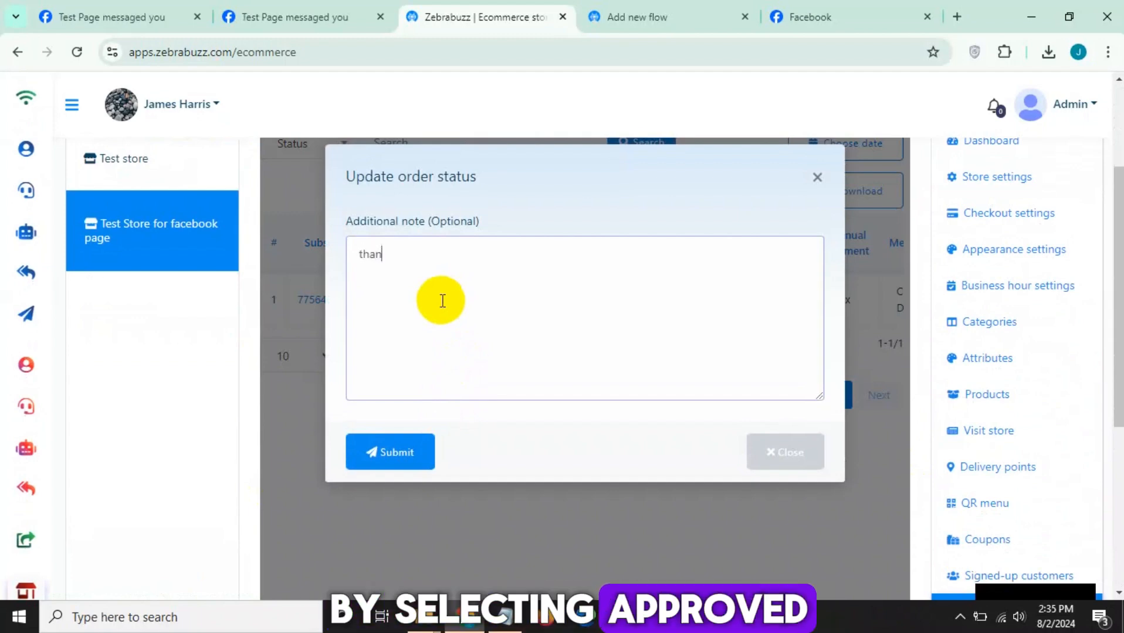
type("ks for your")
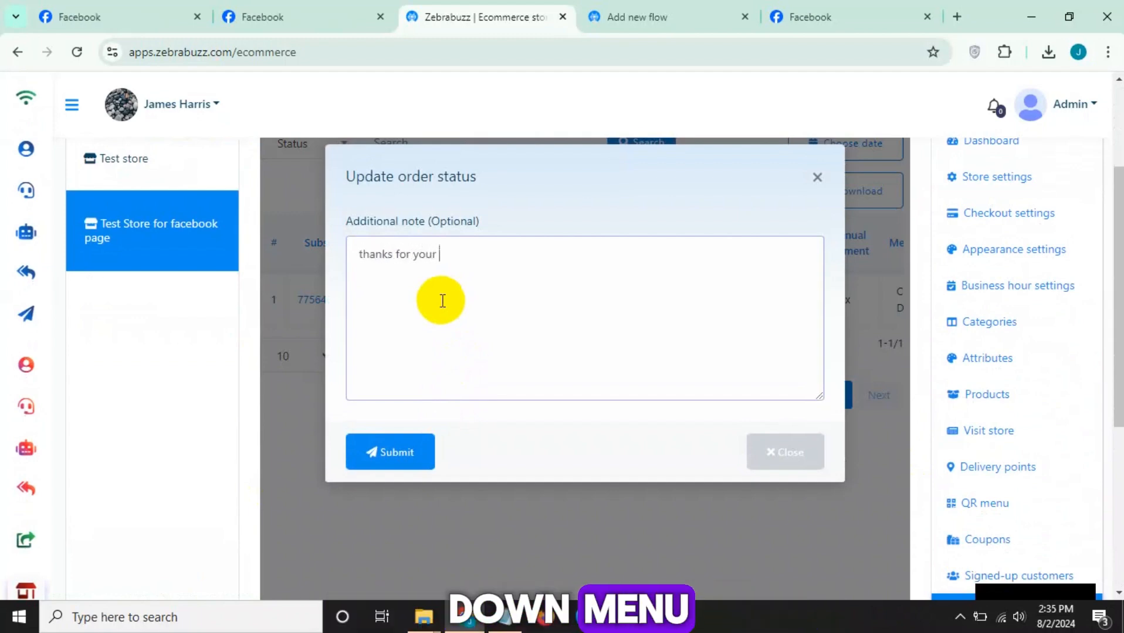
type(" order")
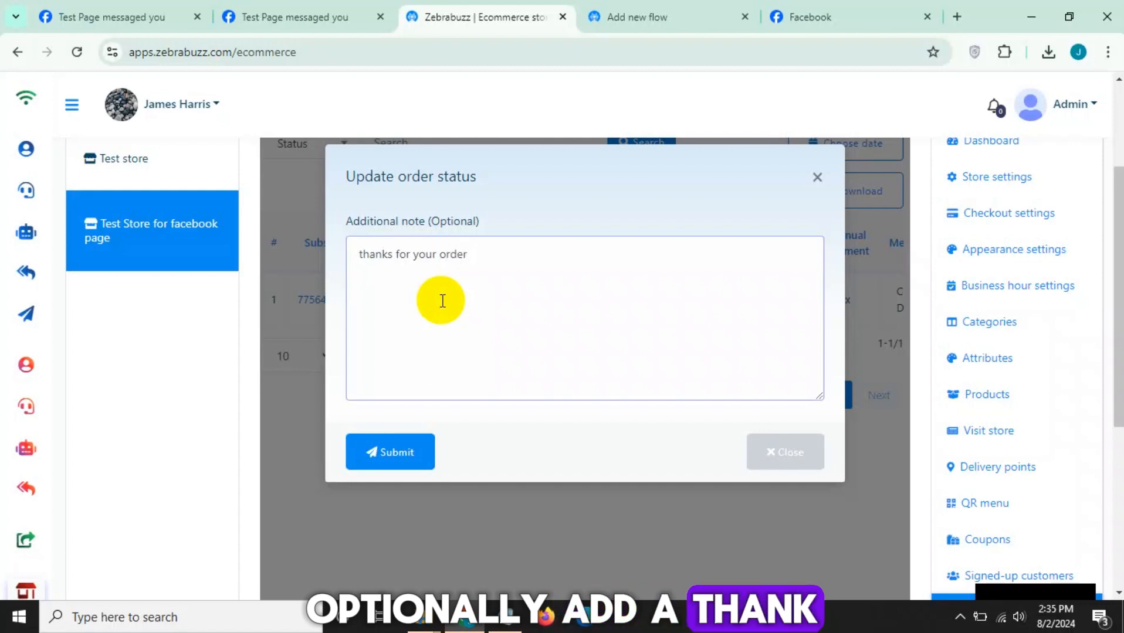
left_click(384, 452)
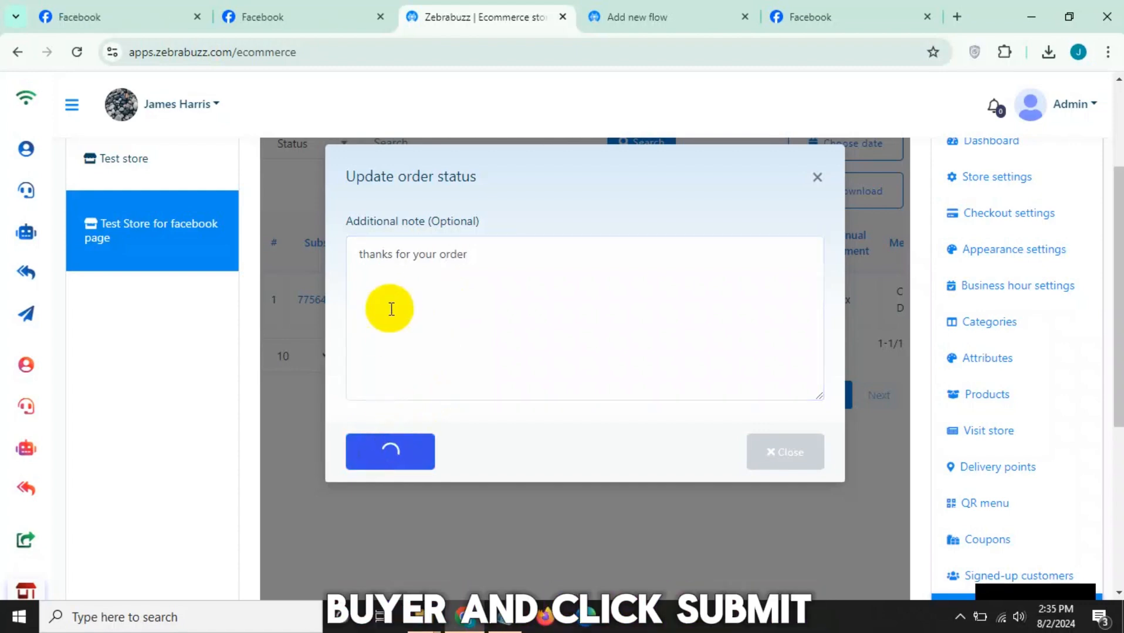
scroll(503, 345, "down", 3)
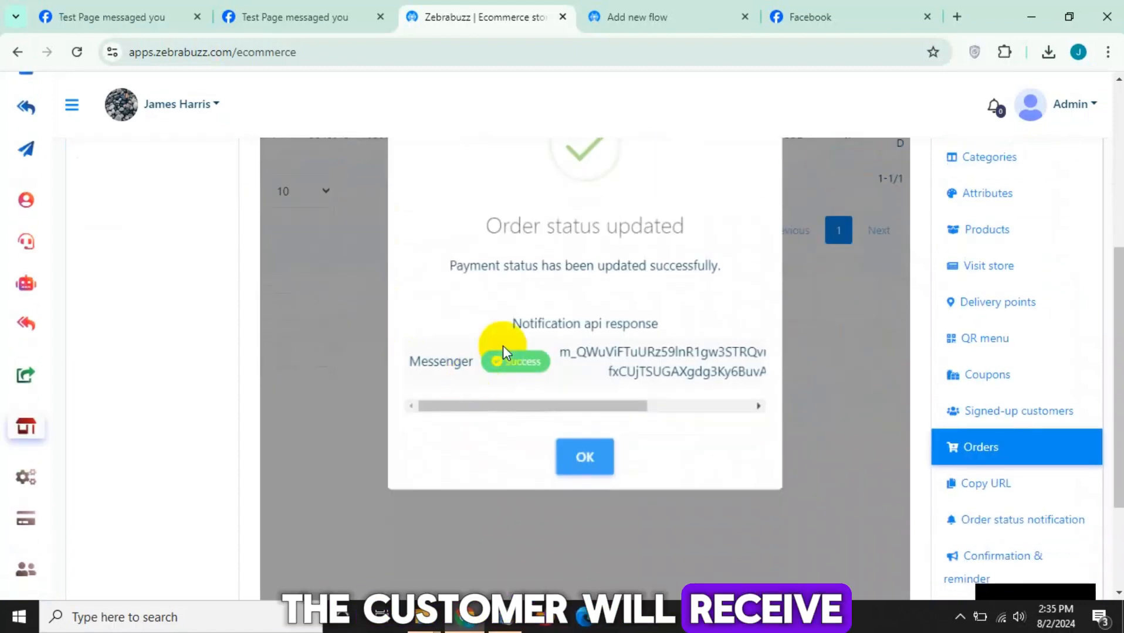
left_click_drag(500, 319, 738, 373)
left_click(712, 325)
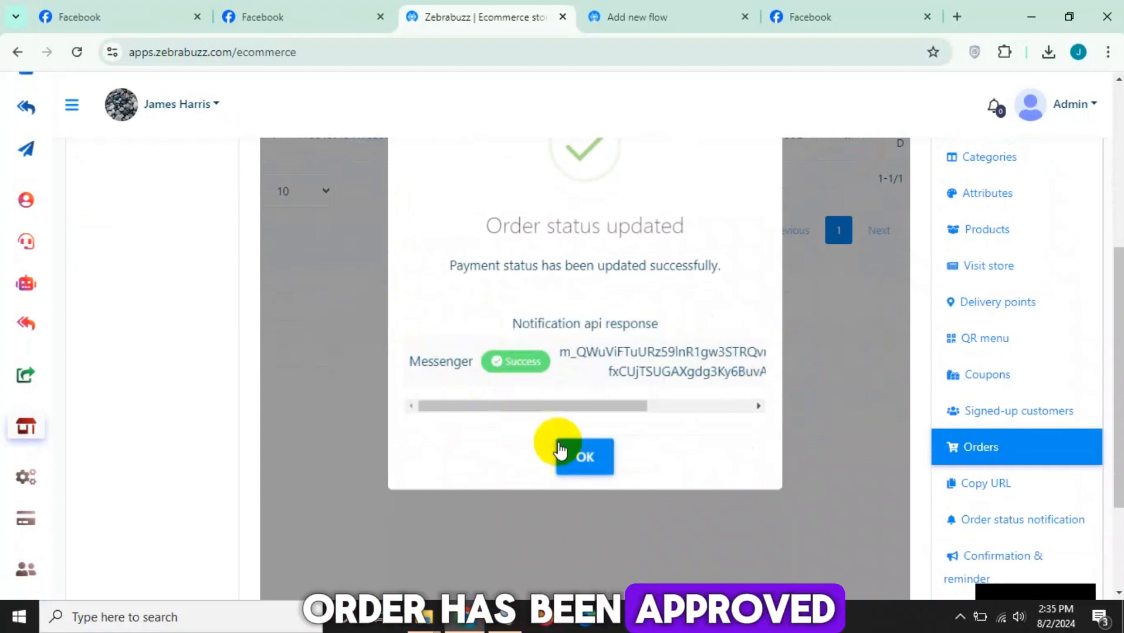
left_click(609, 469)
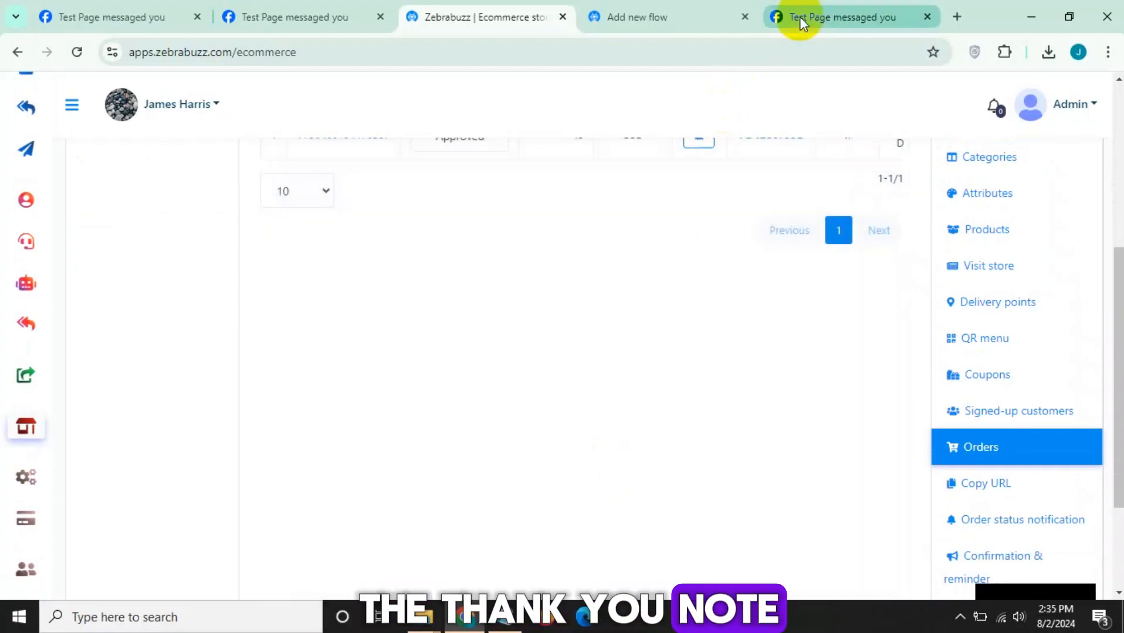
Return to the Facebook page, recheck the order details, and close the store window over the chat
left_click(814, 16)
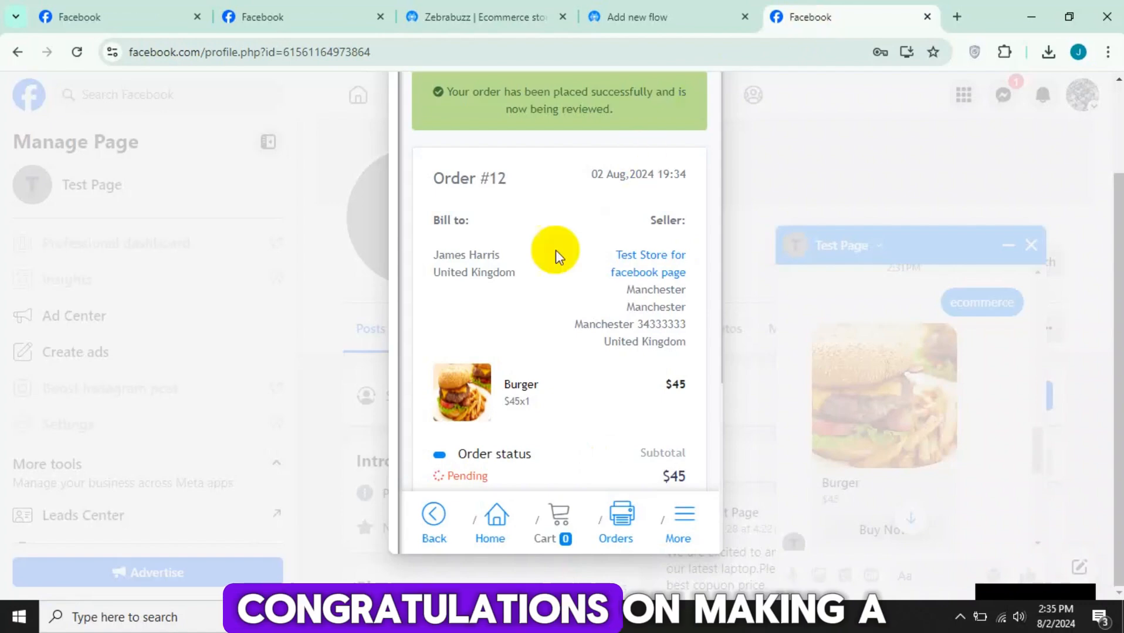
scroll(545, 266, "down", 4)
scroll(612, 354, "up", 6)
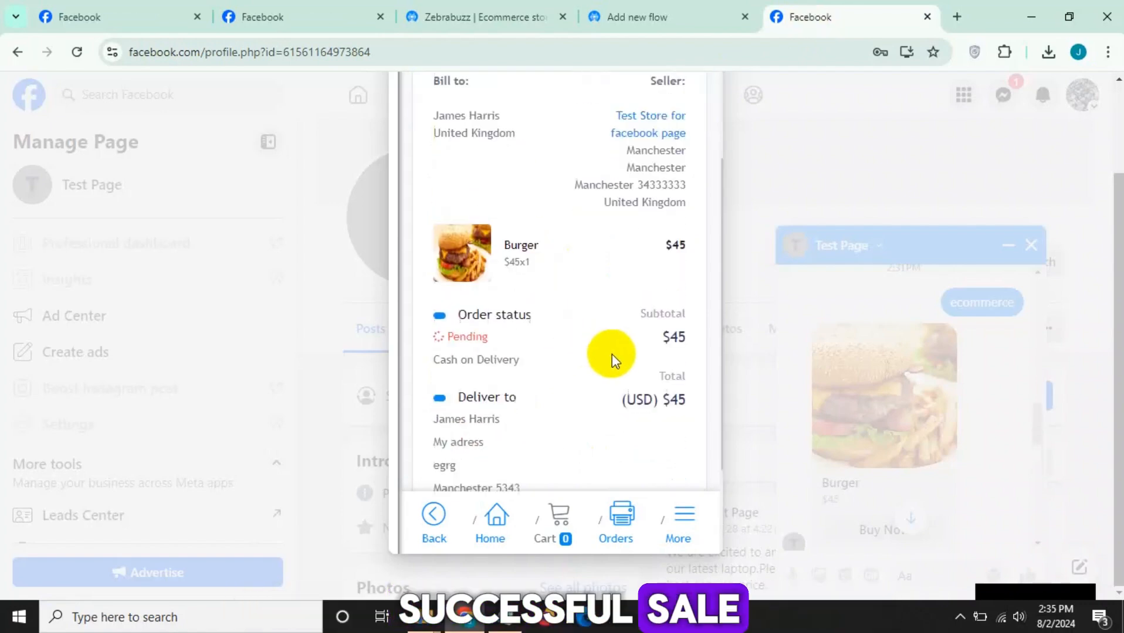
left_click(695, 143)
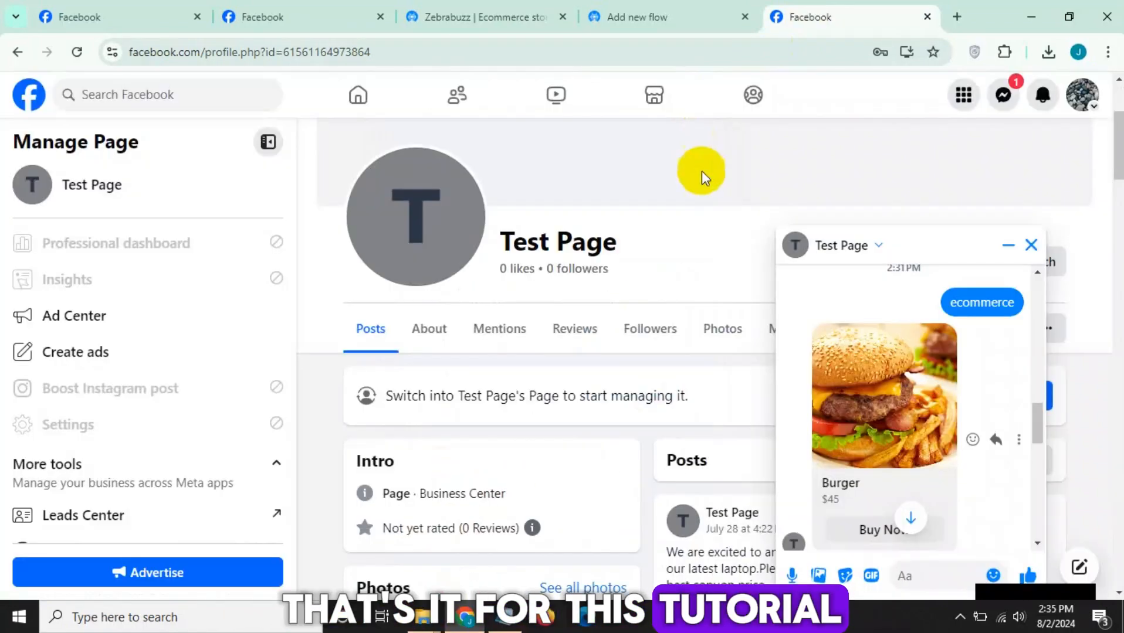
Go through the Test Page chat messages, examining the order confirmation and the thank-you message for shopping
scroll(877, 455, "down", 3)
scroll(874, 451, "down", 5)
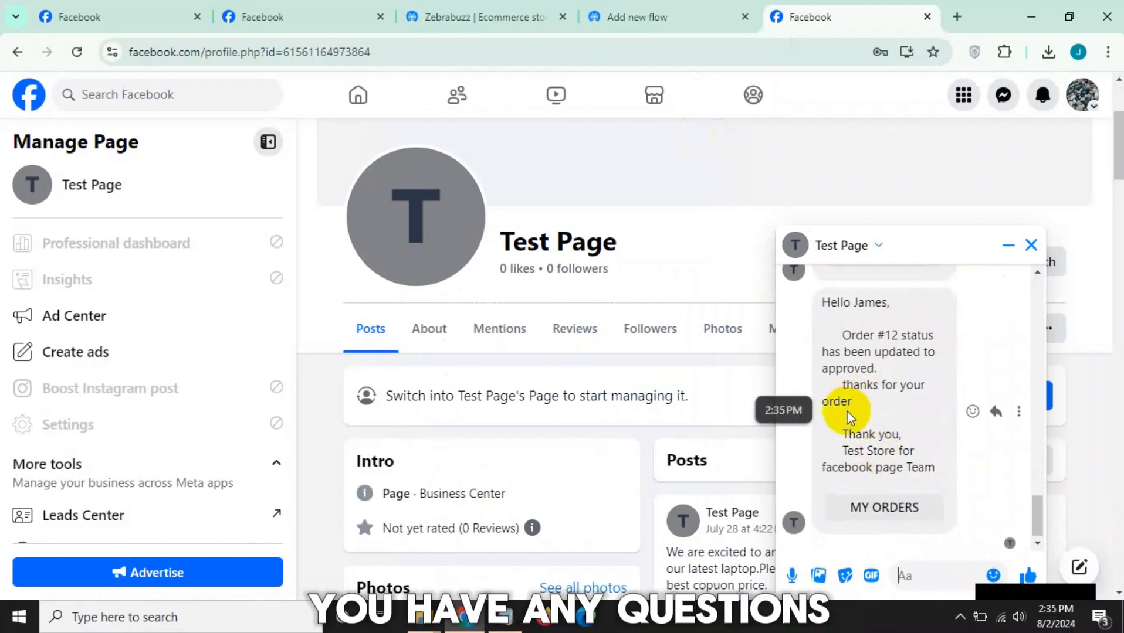
scroll(850, 414, "up", 3)
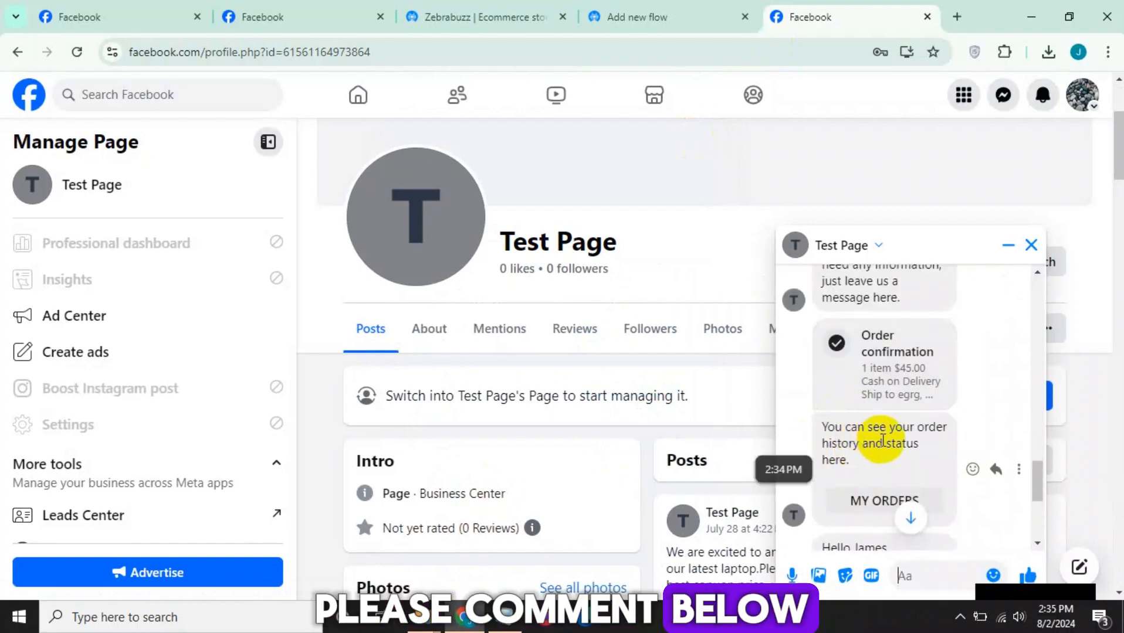
left_click_drag(857, 457, 818, 444)
scroll(833, 438, "up", 3)
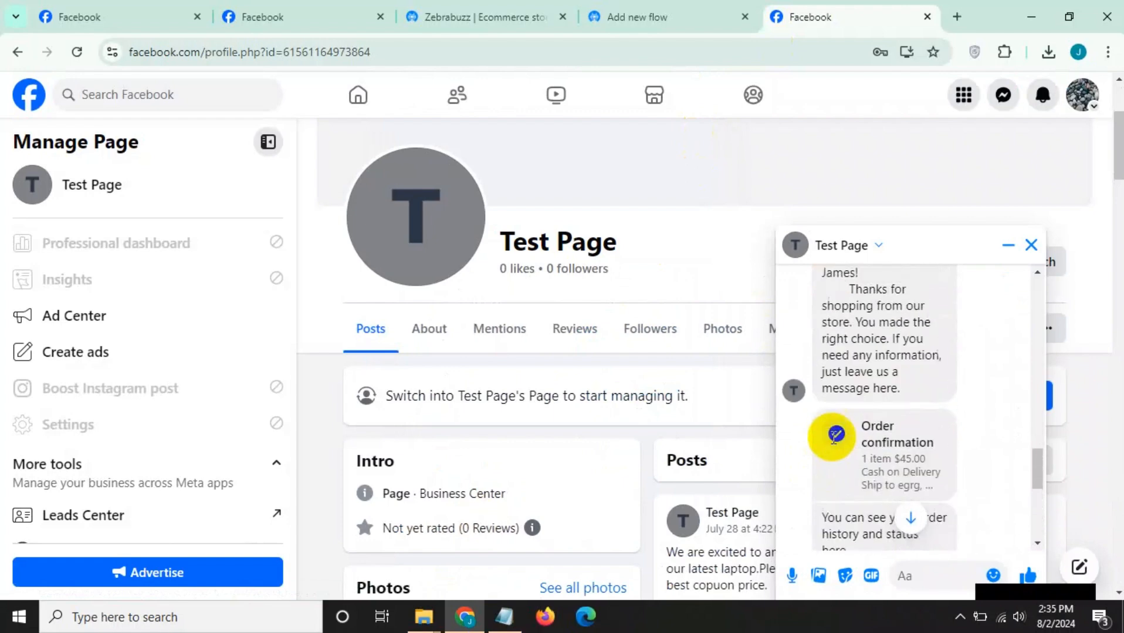
left_click_drag(815, 339, 874, 396)
left_click_drag(902, 437, 904, 448)
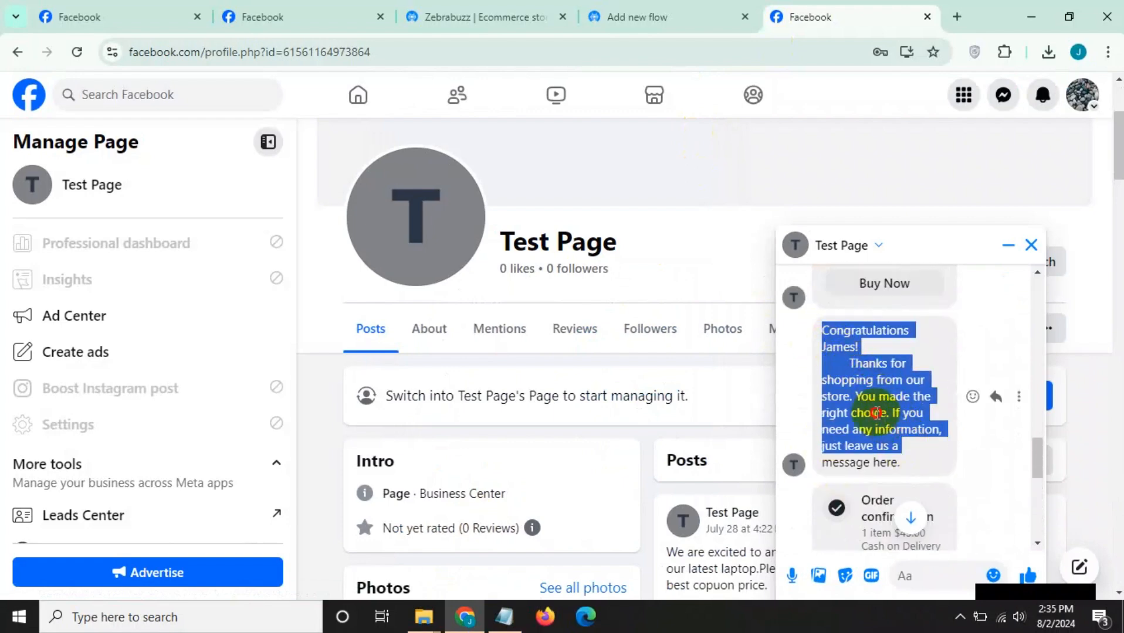
Examine the chat's order status update message, including the note and the option for viewing orders
left_click(878, 415)
scroll(878, 414, "down", 3)
scroll(860, 372, "down", 3)
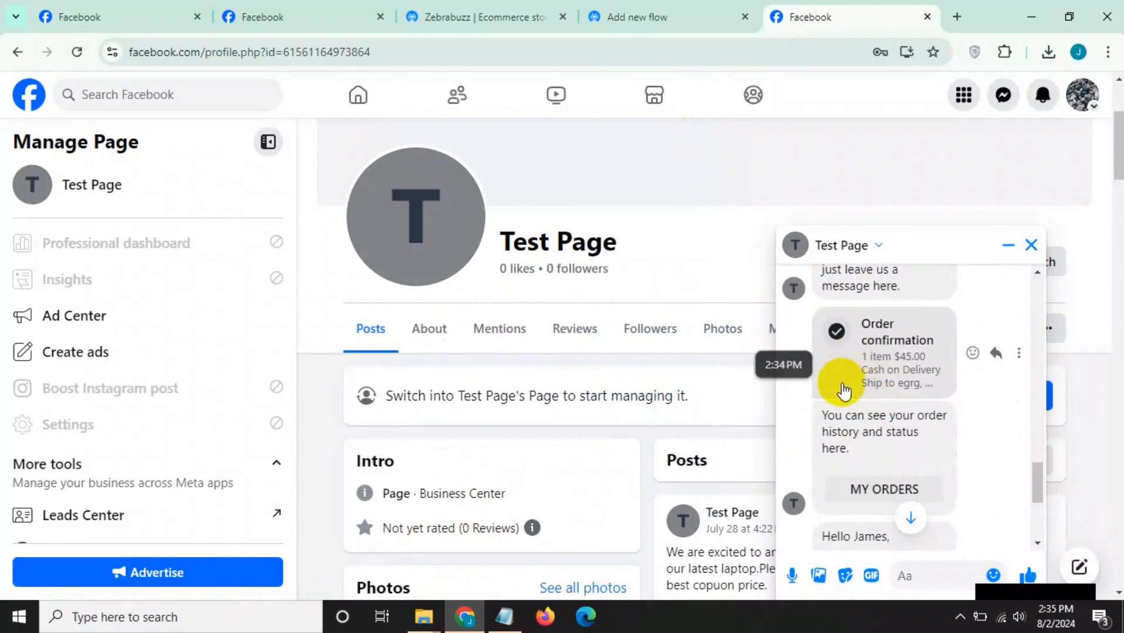
scroll(832, 423, "down", 2)
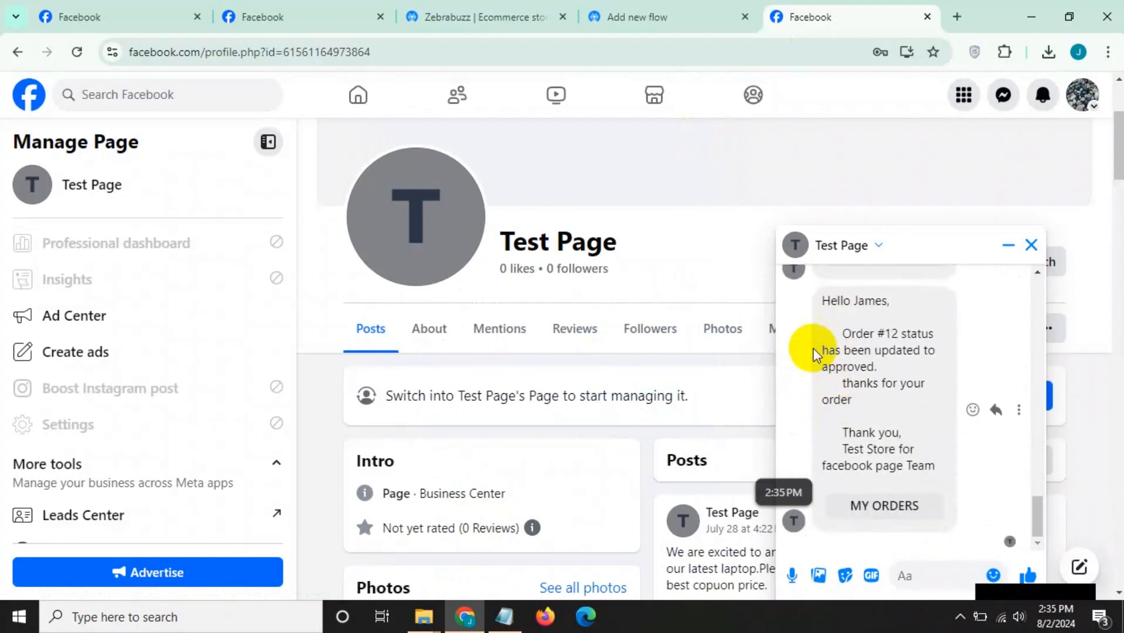
left_click_drag(813, 332, 920, 467)
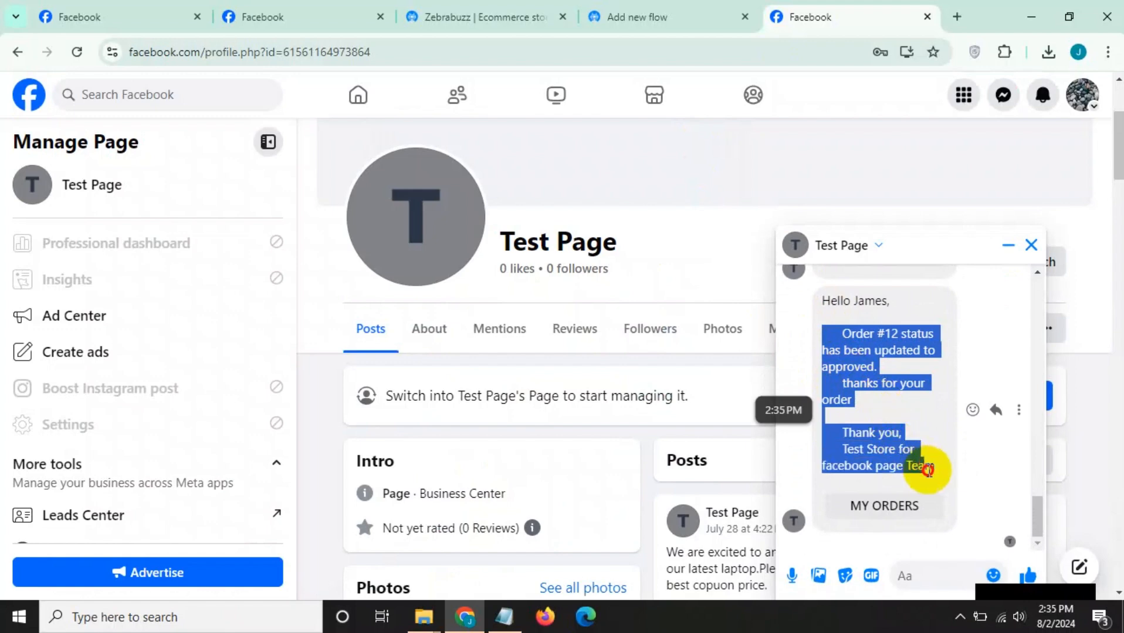
left_click(882, 428)
scroll(881, 430, "down", 4)
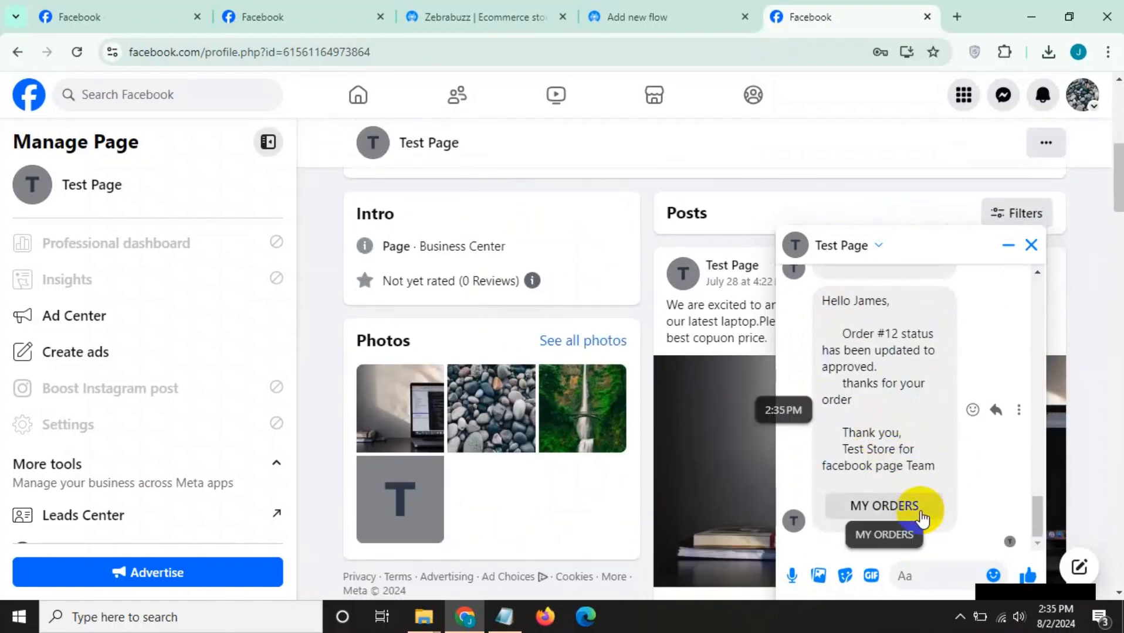